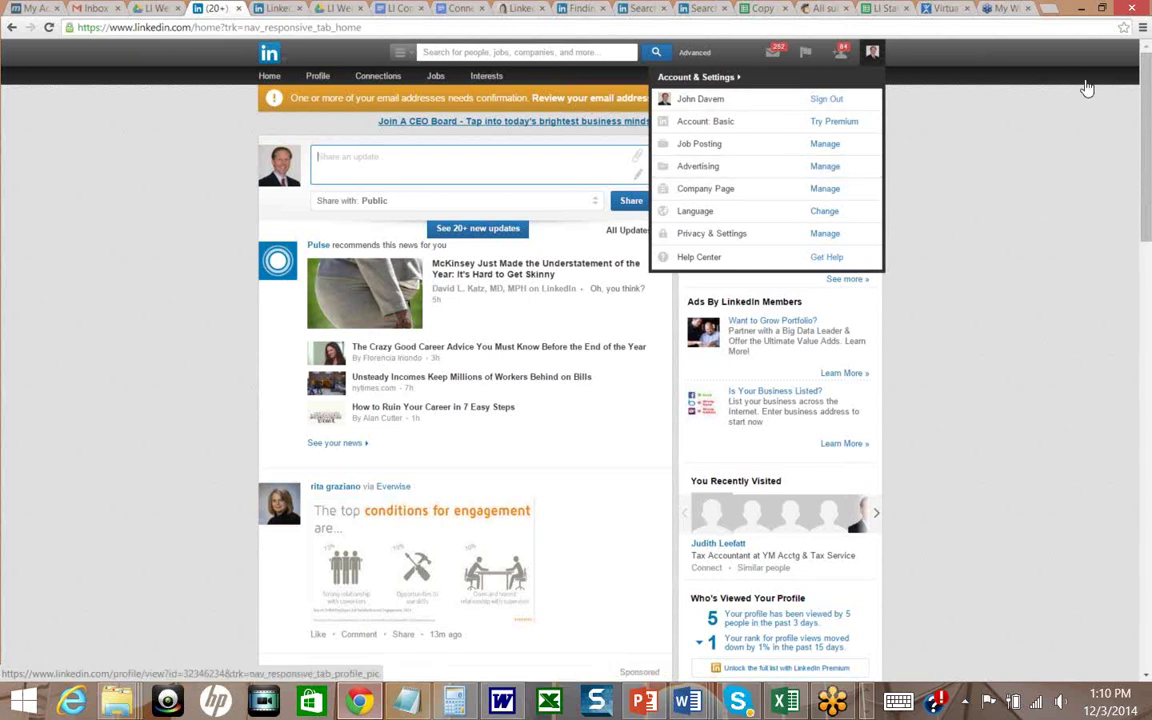
Step: Sign in to LinkedIn advertising management with the account password
key(Return)
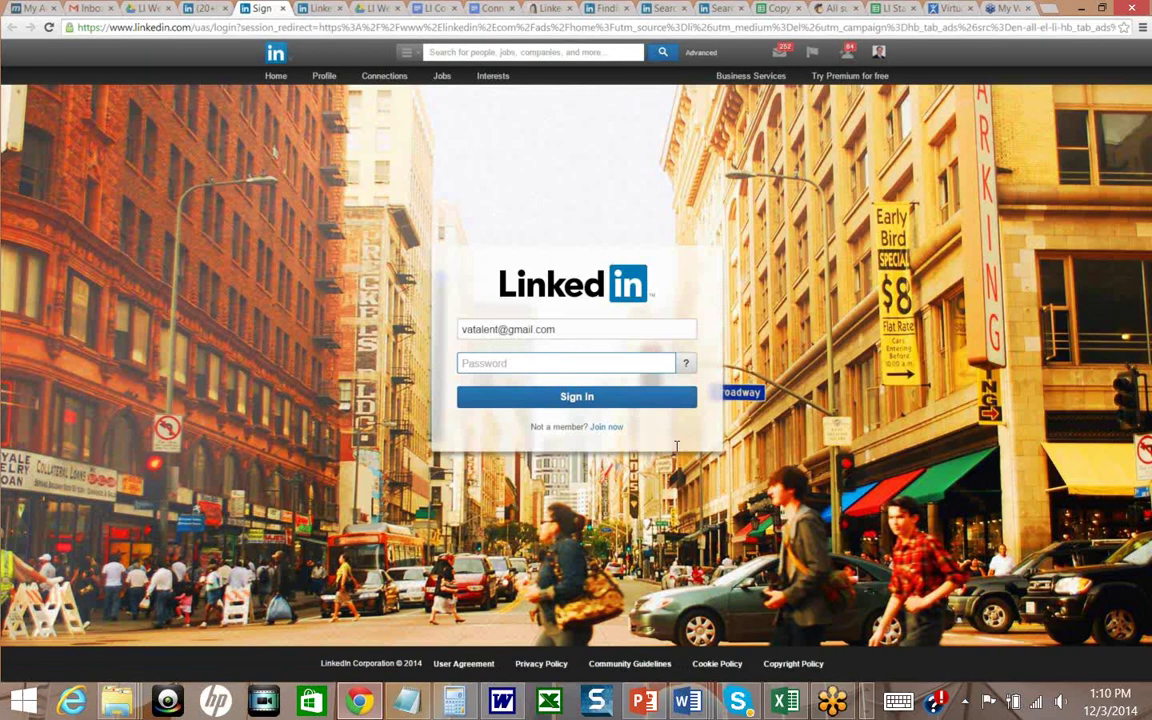
text(••)
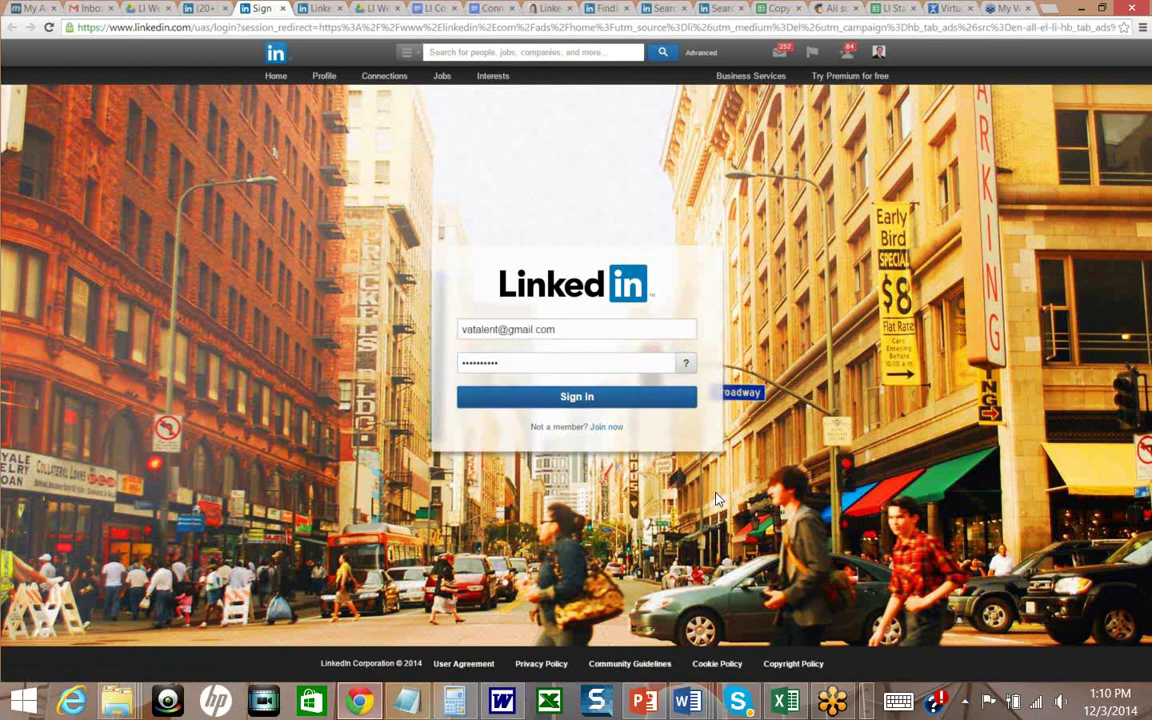
key(Return)
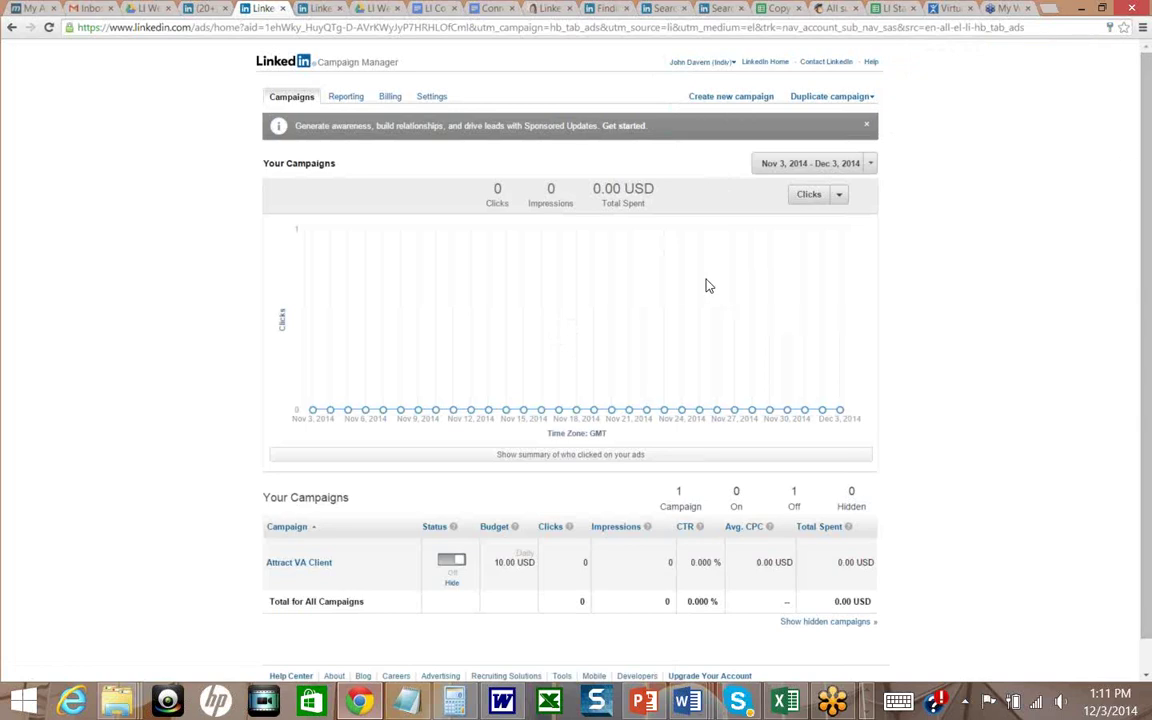
Step: Start a new campaign from Campaign Manager
scroll(509, 255, down, 1)
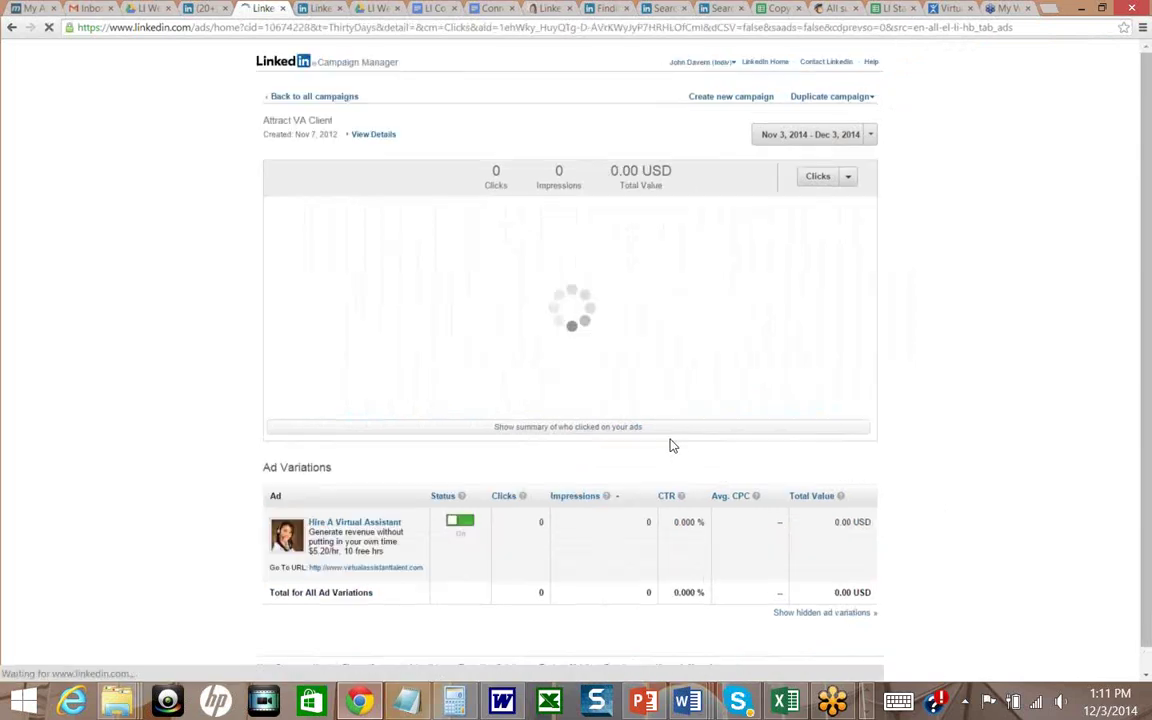
click(392, 133)
click(731, 96)
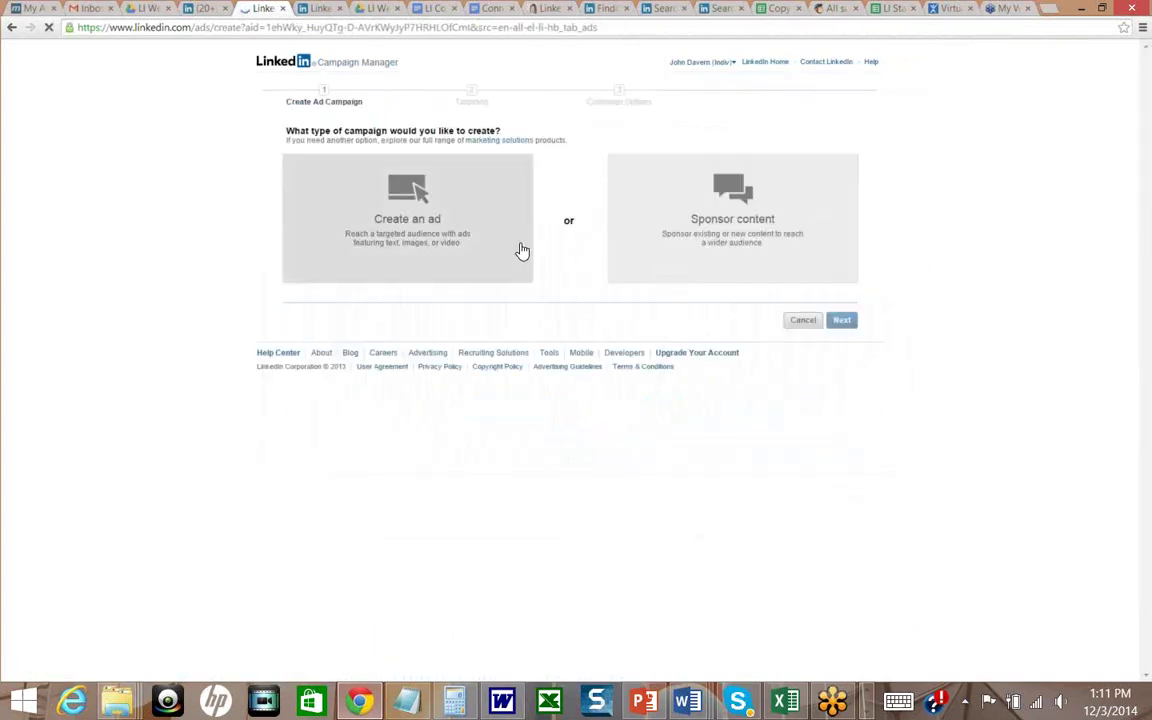
Step: Choose a text-and-image ad campaign and name it 'Attract CEOs'
click(521, 249)
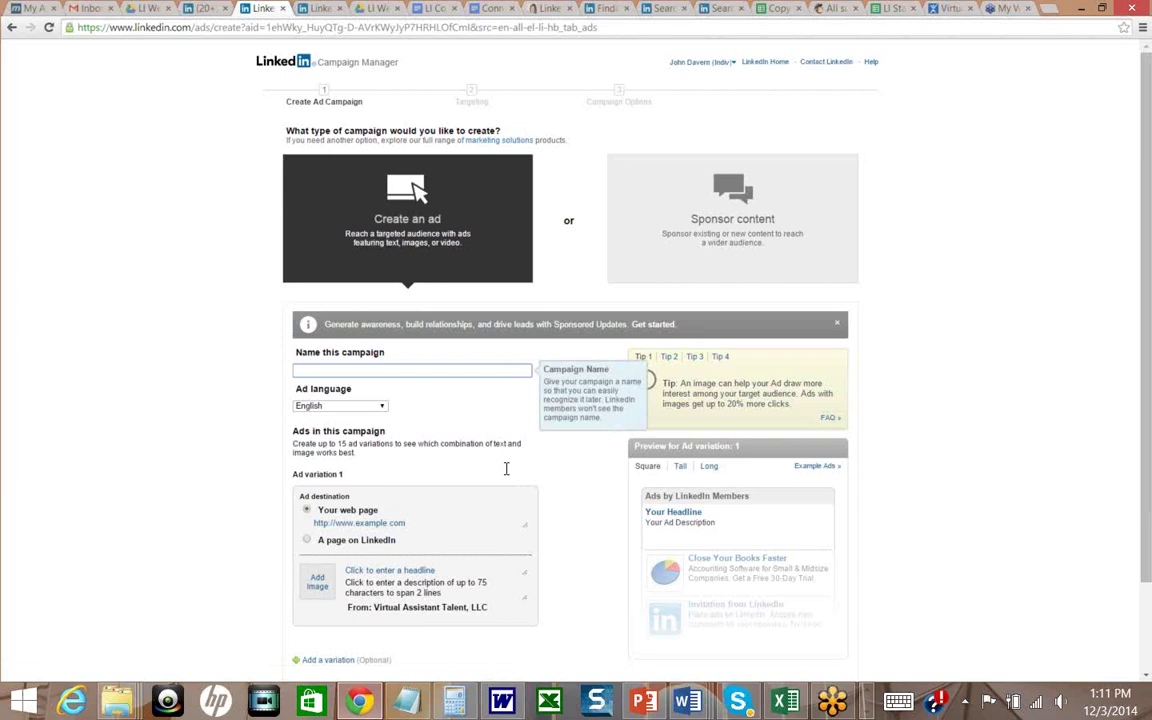
text(At)
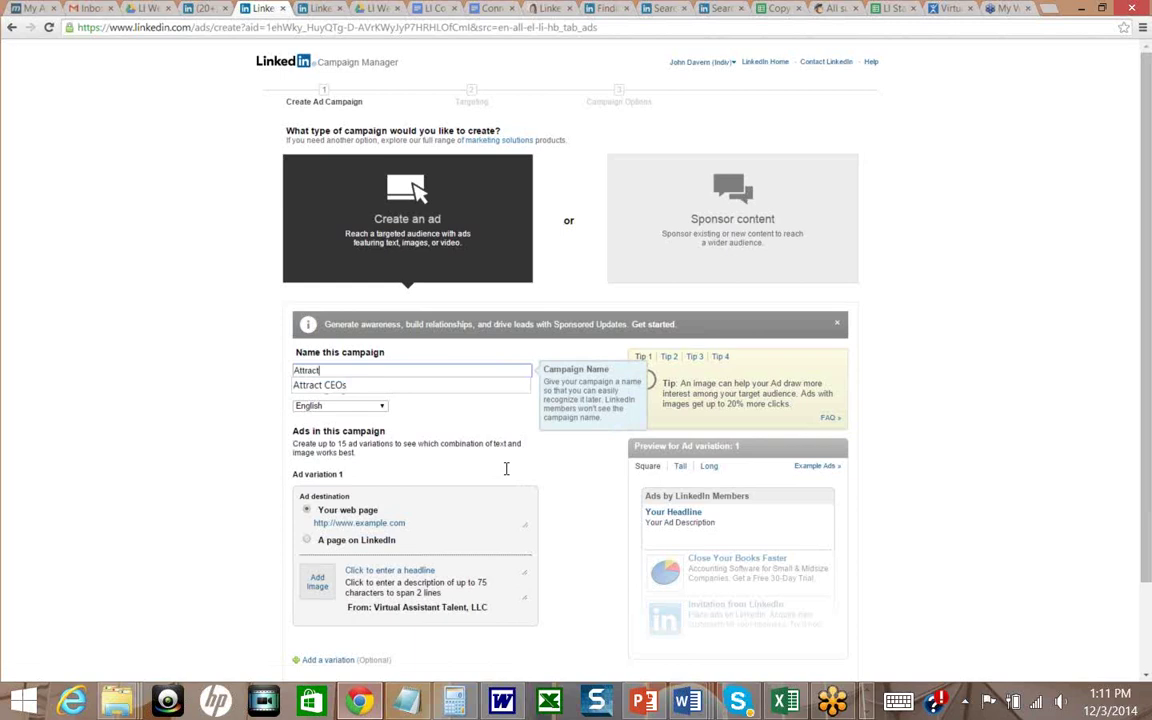
text(tract)
key(Down)
key(Return)
scroll(617, 504, down, 1)
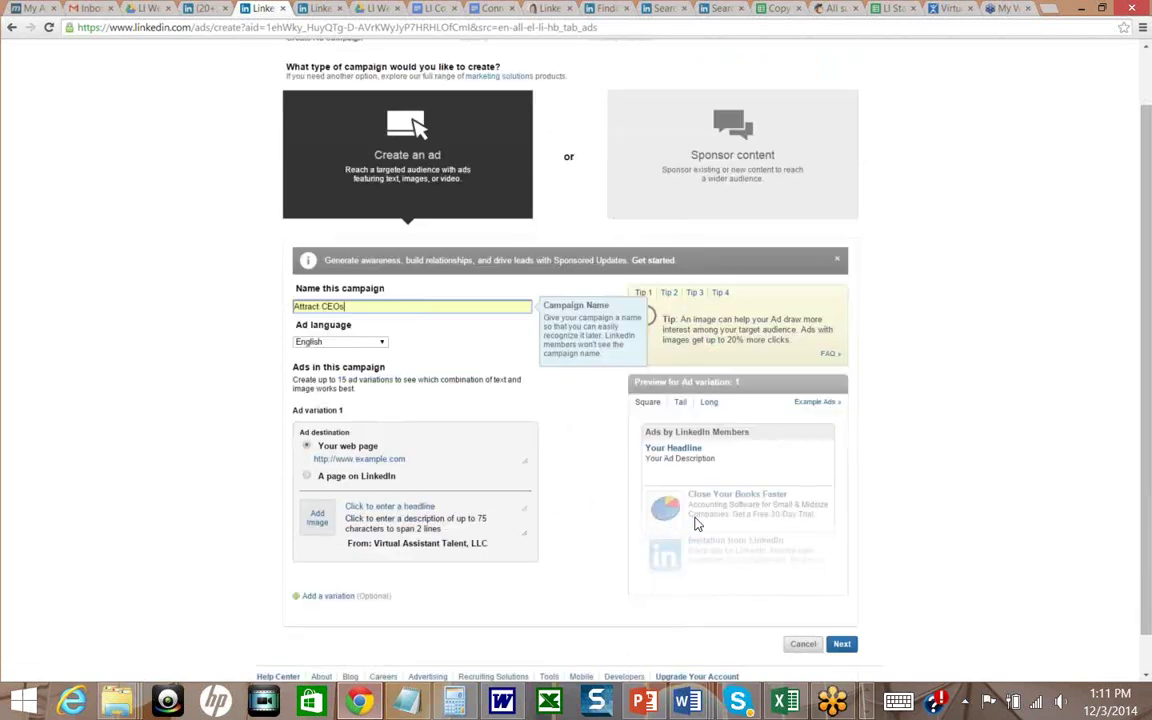
Step: Enter the ad's destination web address
key(Tab)
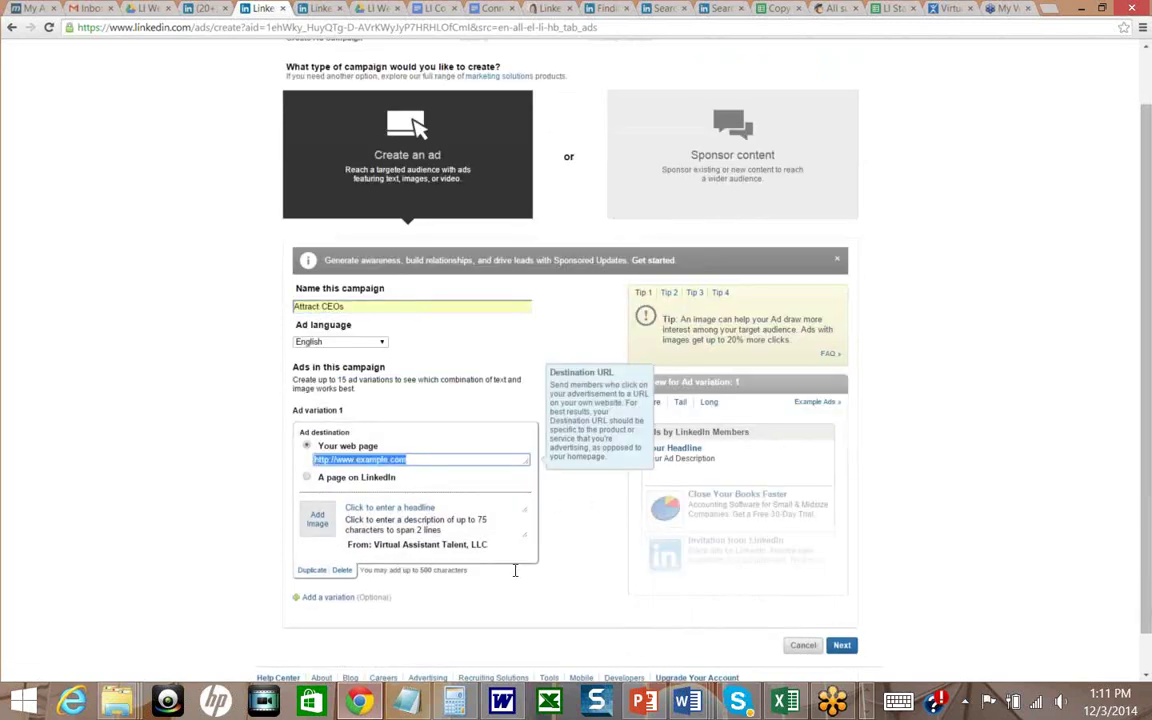
text(vir)
key(BackSpace)
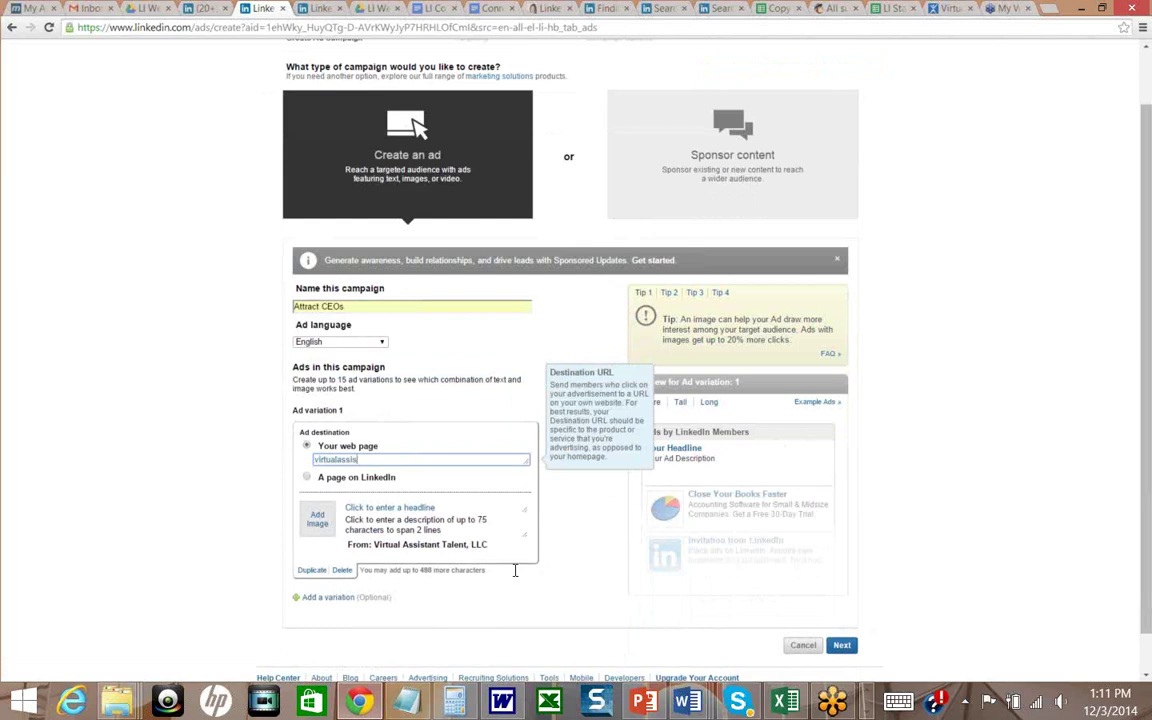
text(ent com)
Step: Write the headline 'Join our coaching program' and description 'Great coaching program to advance your business'
key(Tab)
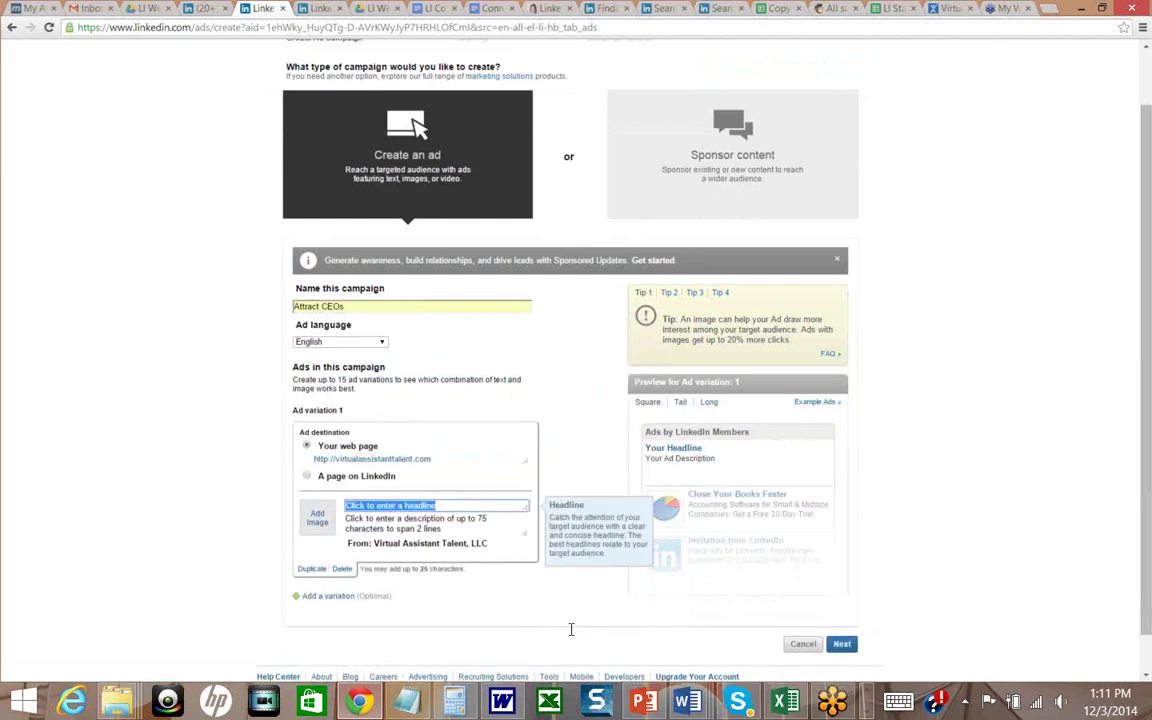
text(Join )
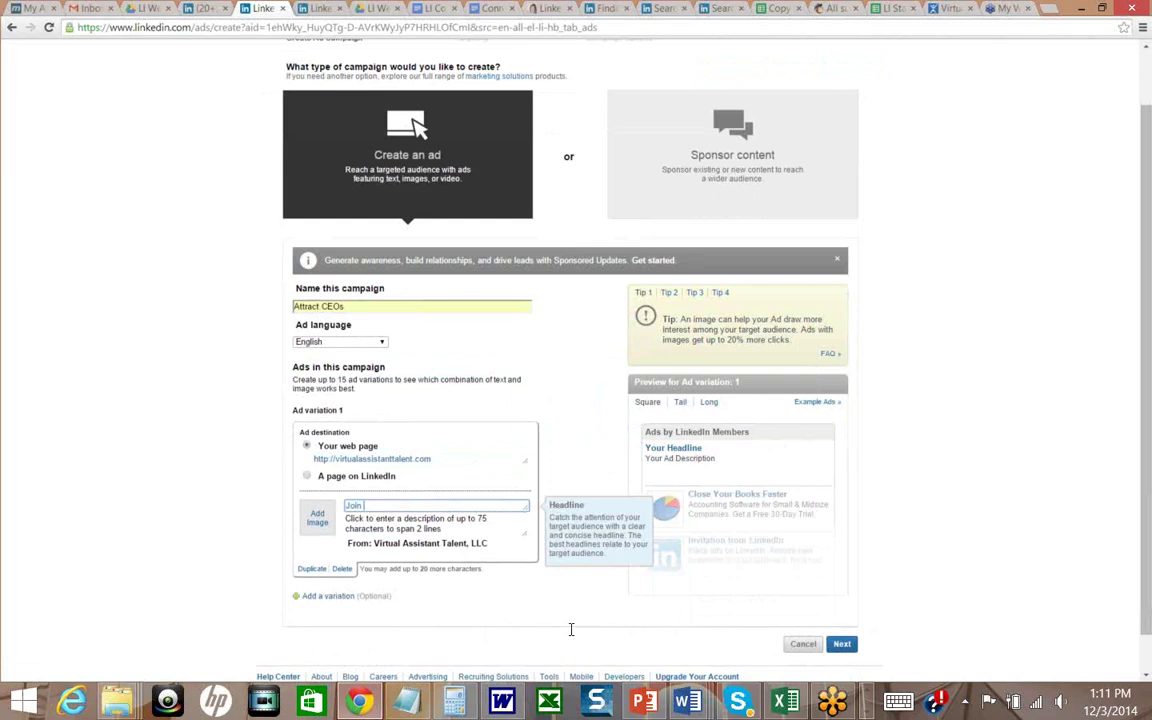
text(our coaching program)
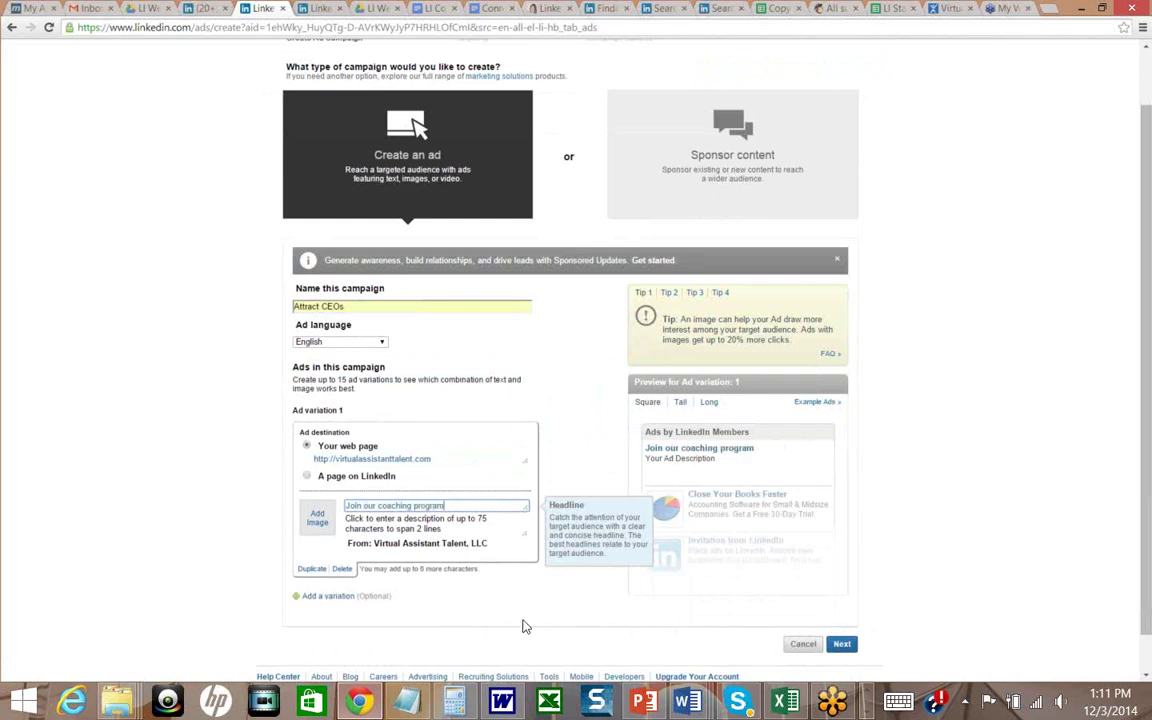
key(Tab)
text(G)
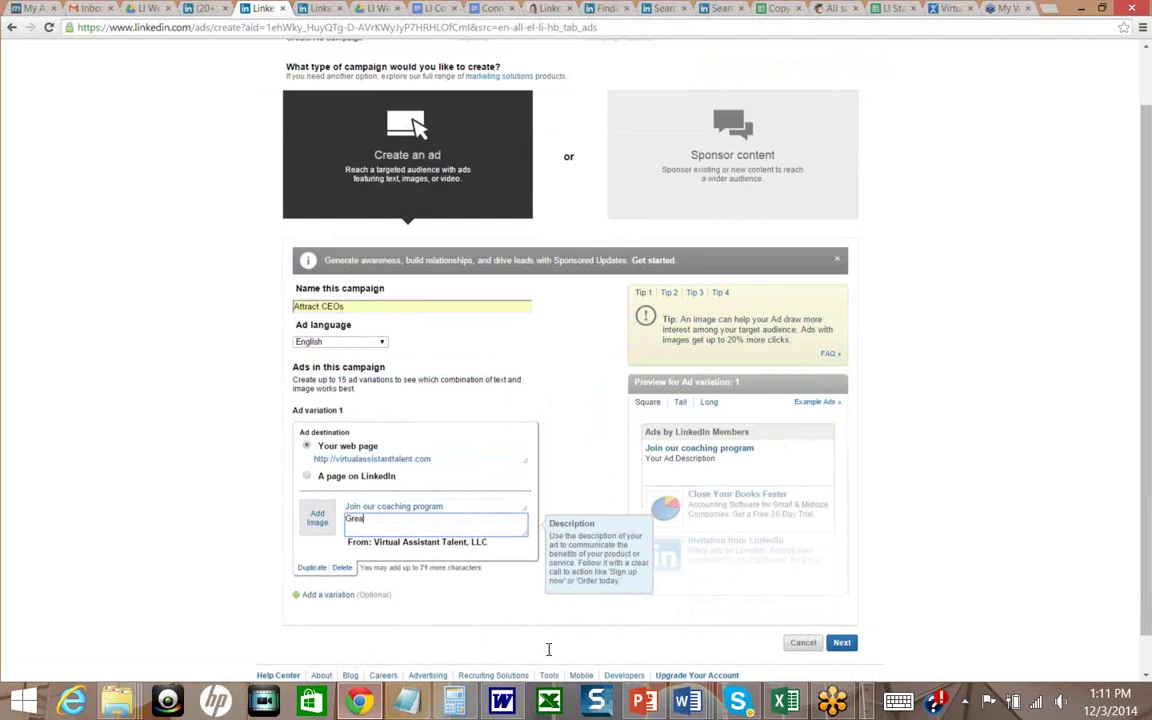
text(reat coaching program to advan)
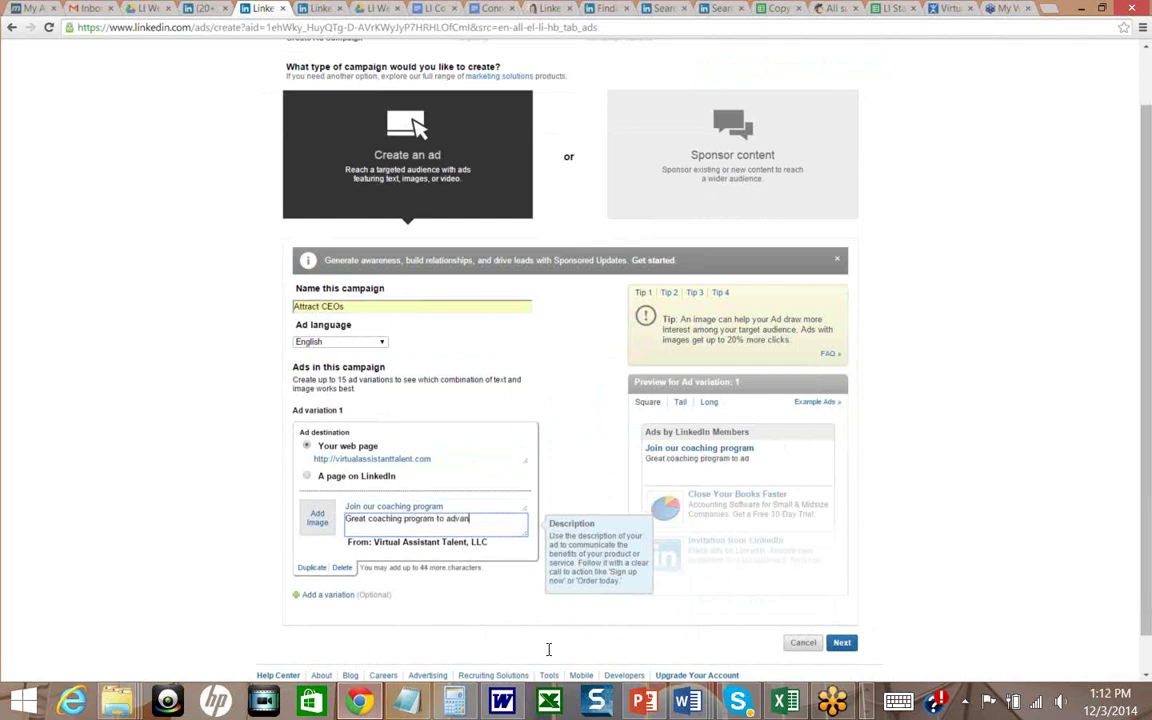
text(ce your business)
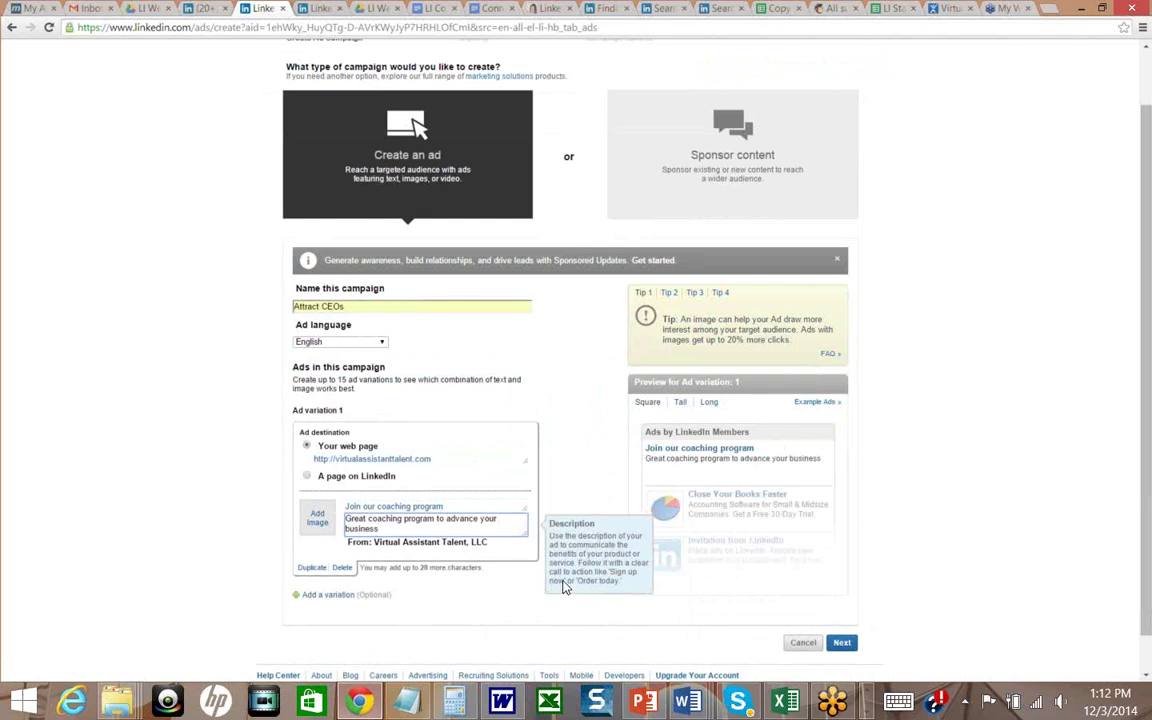
scroll(563, 586, down, 1)
scroll(714, 527, up, 1)
scroll(800, 531, up, 1)
scroll(800, 531, down, 3)
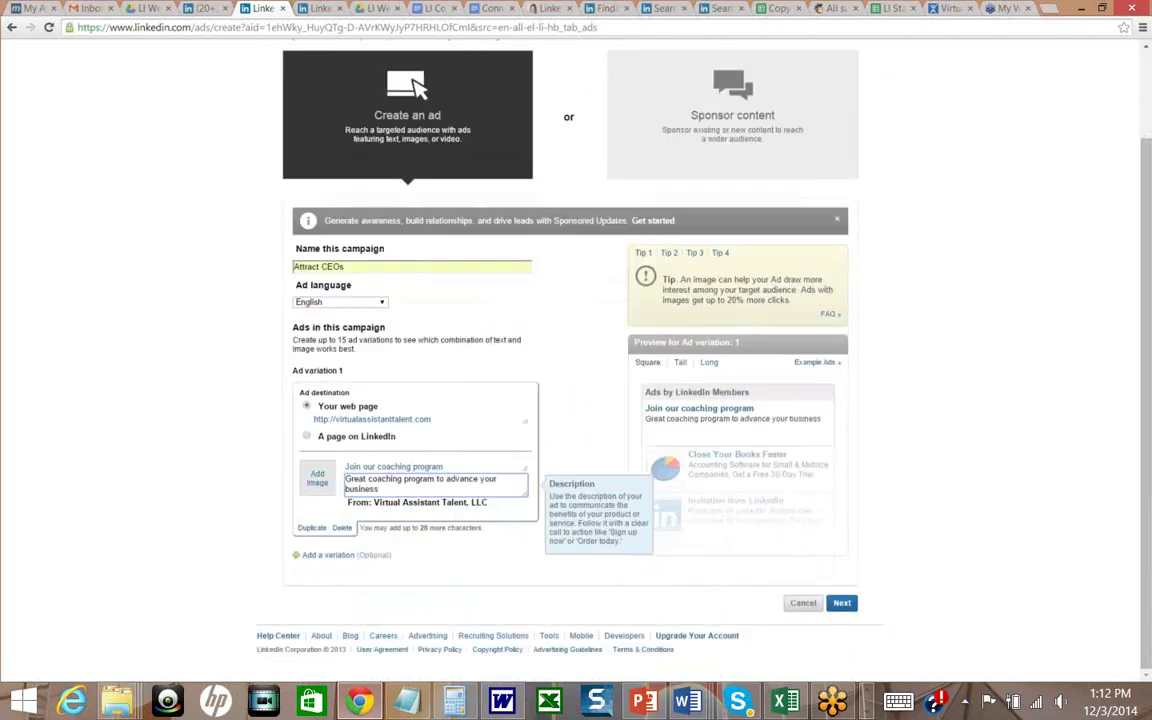
Step: Proceed to audience targeting and target job titles by category
click(597, 693)
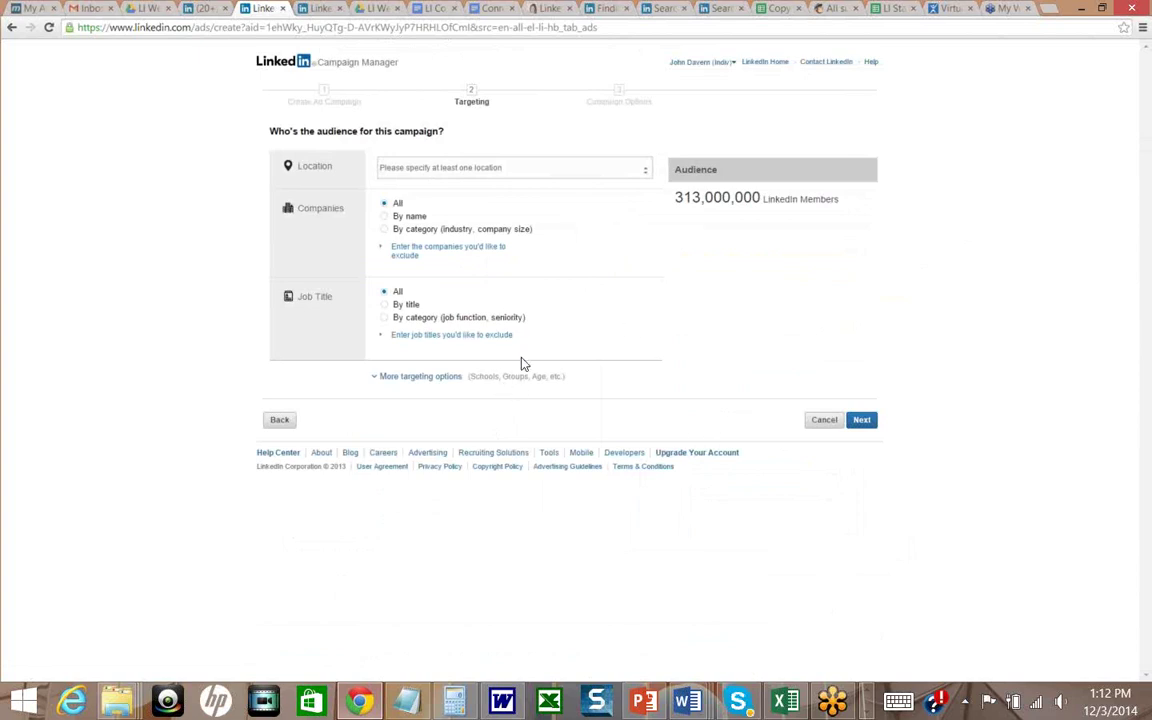
click(402, 304)
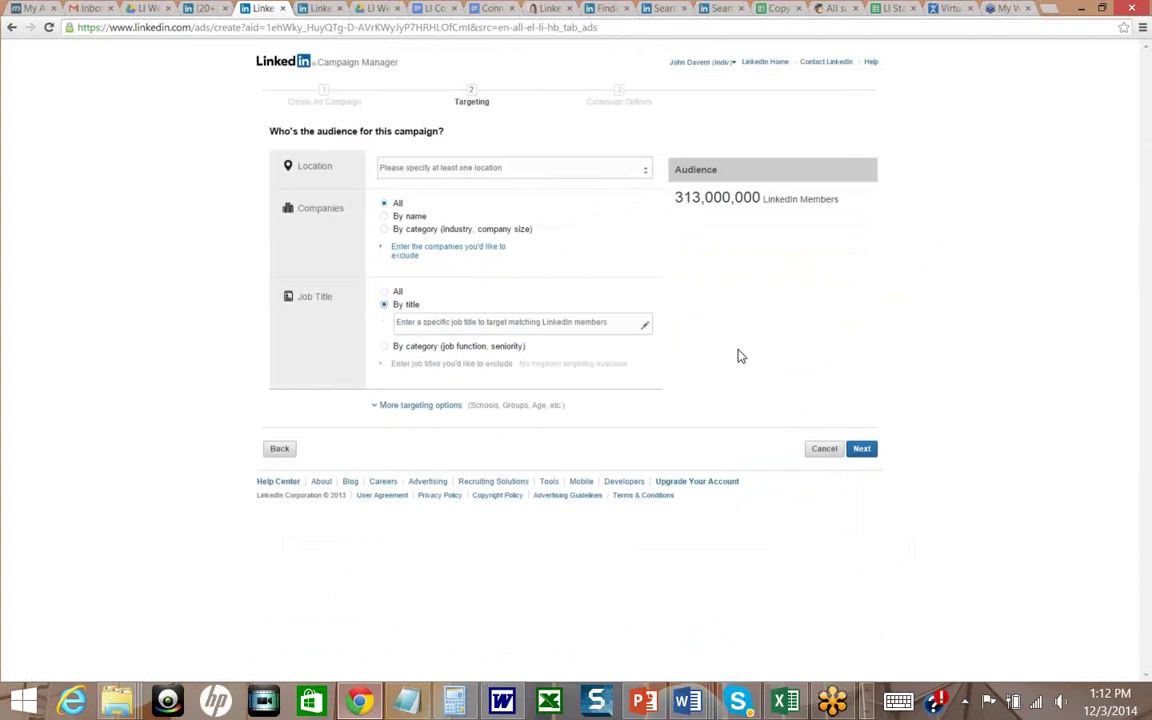
key(Tab)
key(Down)
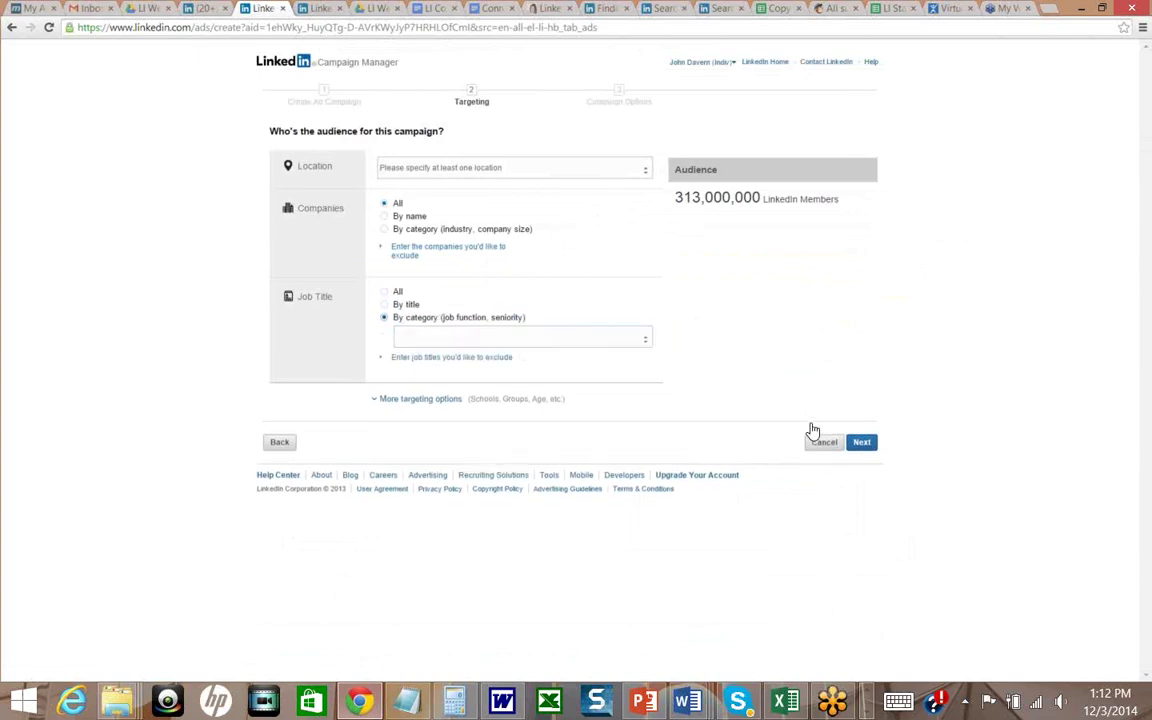
Step: Limit seniority to CXO and Owner, an audience of 18,392,977 members
key(Tab)
key(Down)
key(Down)
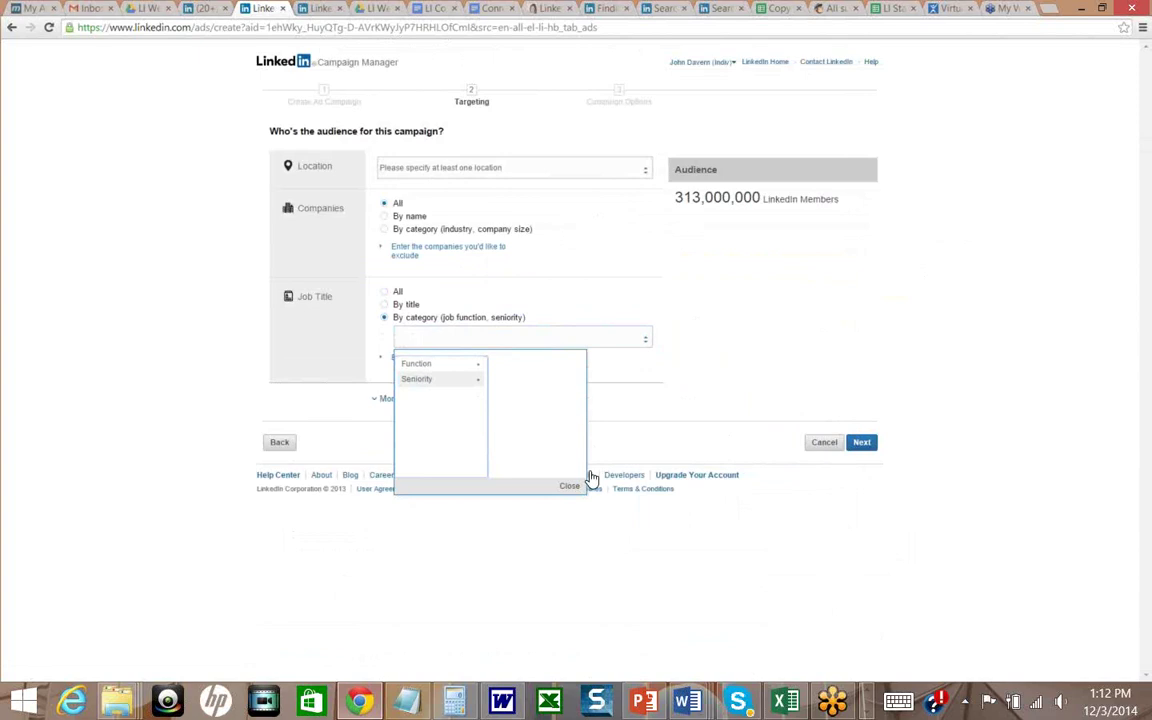
key(Right)
key(Right)
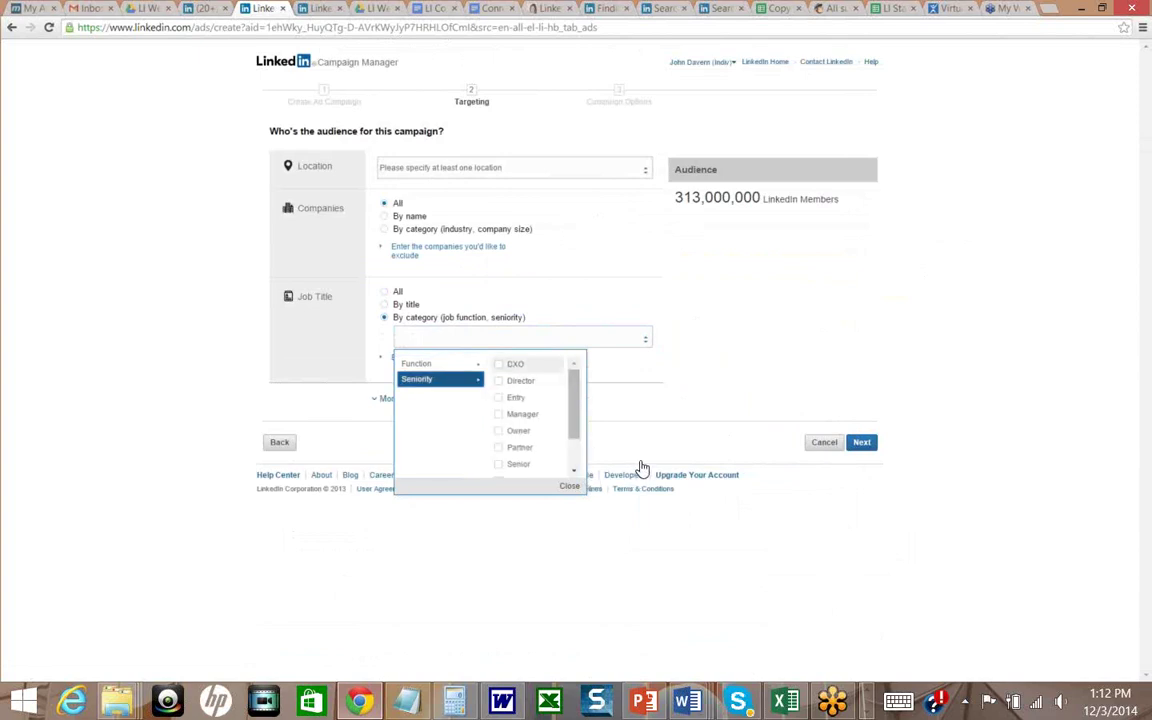
key(space)
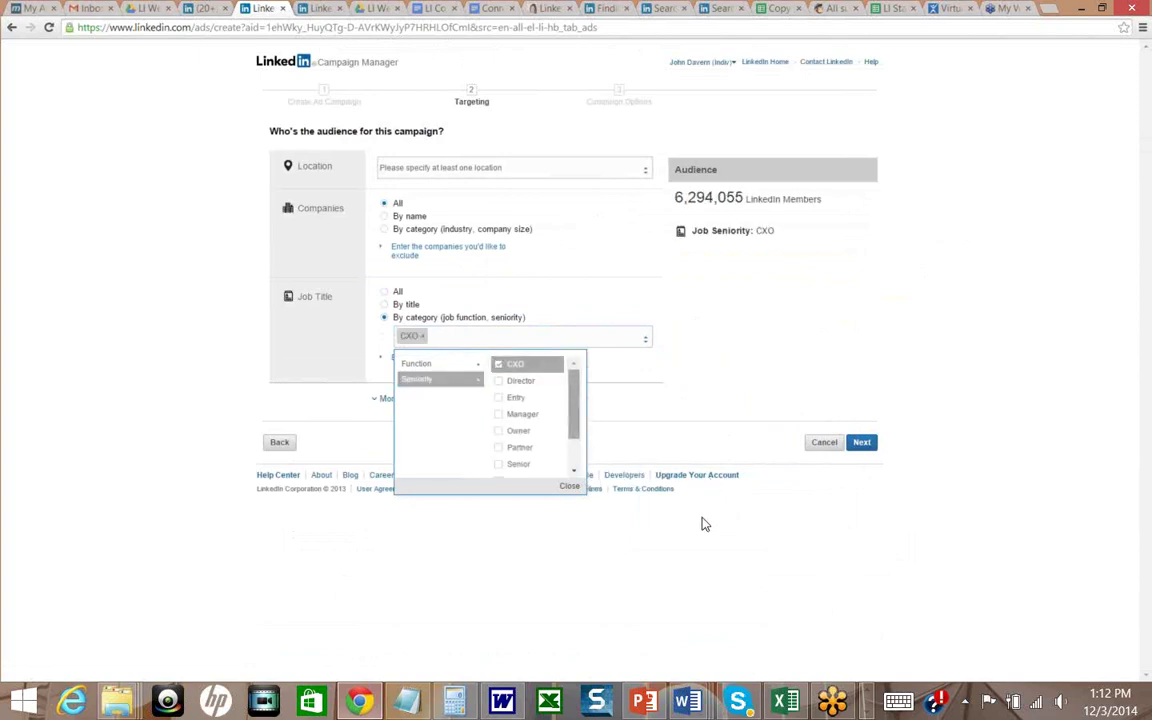
key(Down)
key(Down)
key(Down)
key(Down)
key(space)
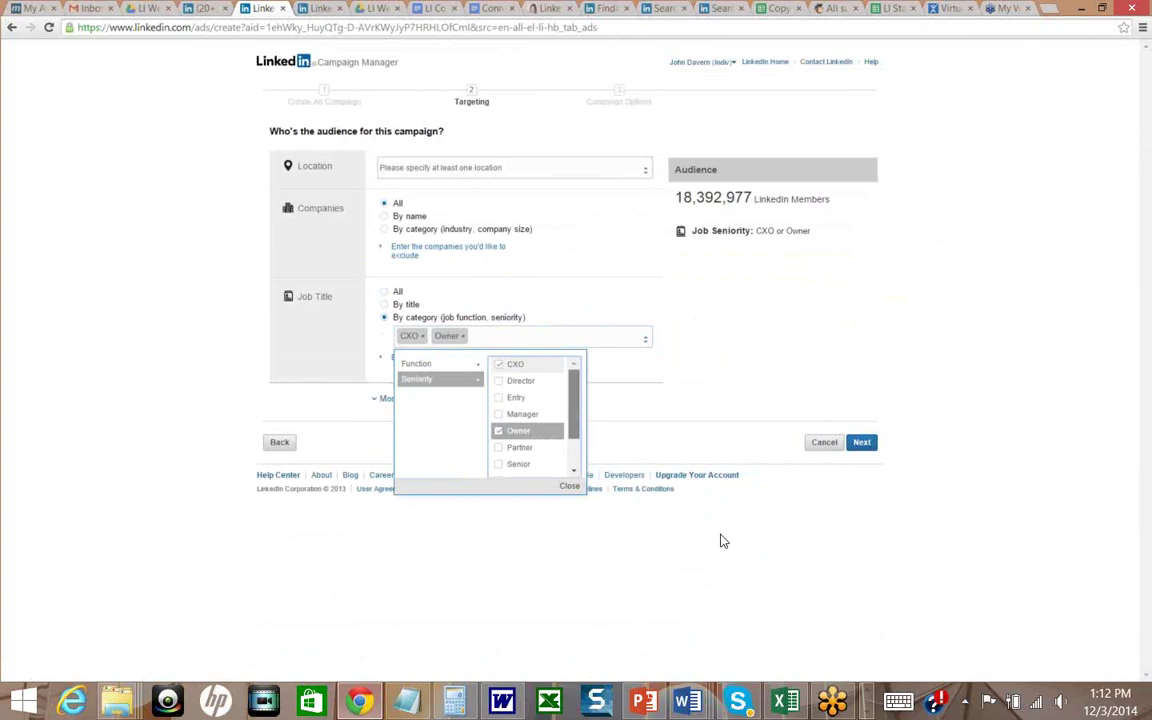
key(Escape)
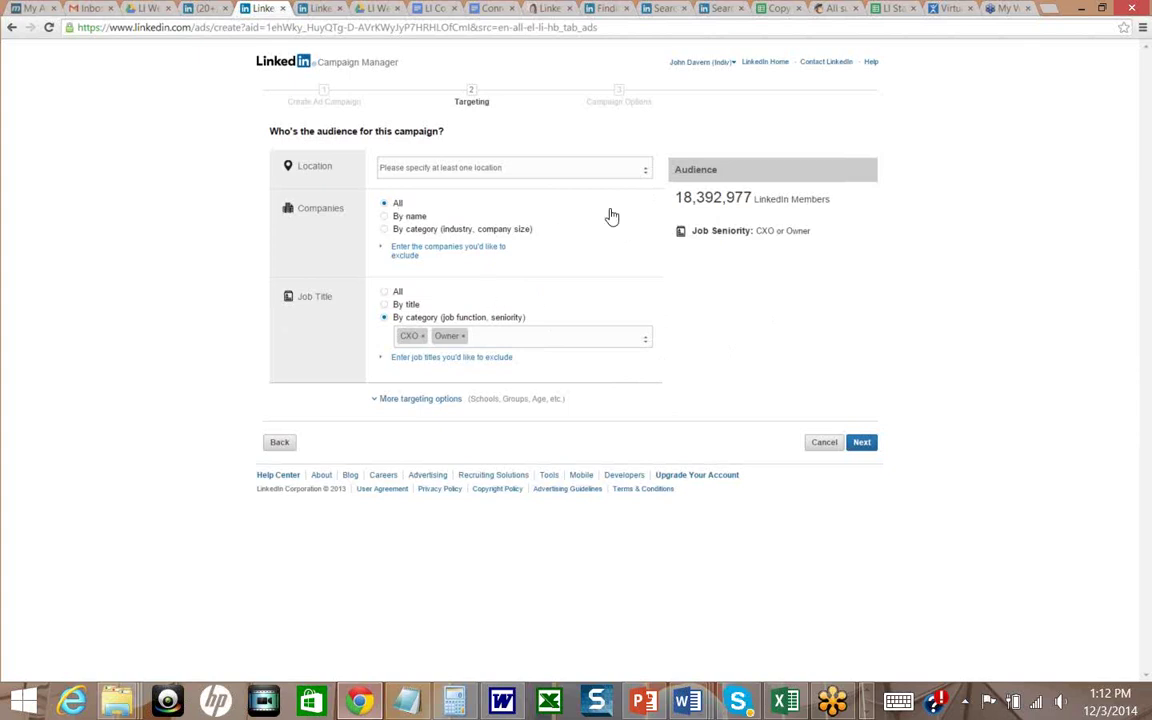
Step: Target the San Francisco Bay Area location, narrowing the audience to 373,315 members
click(600, 168)
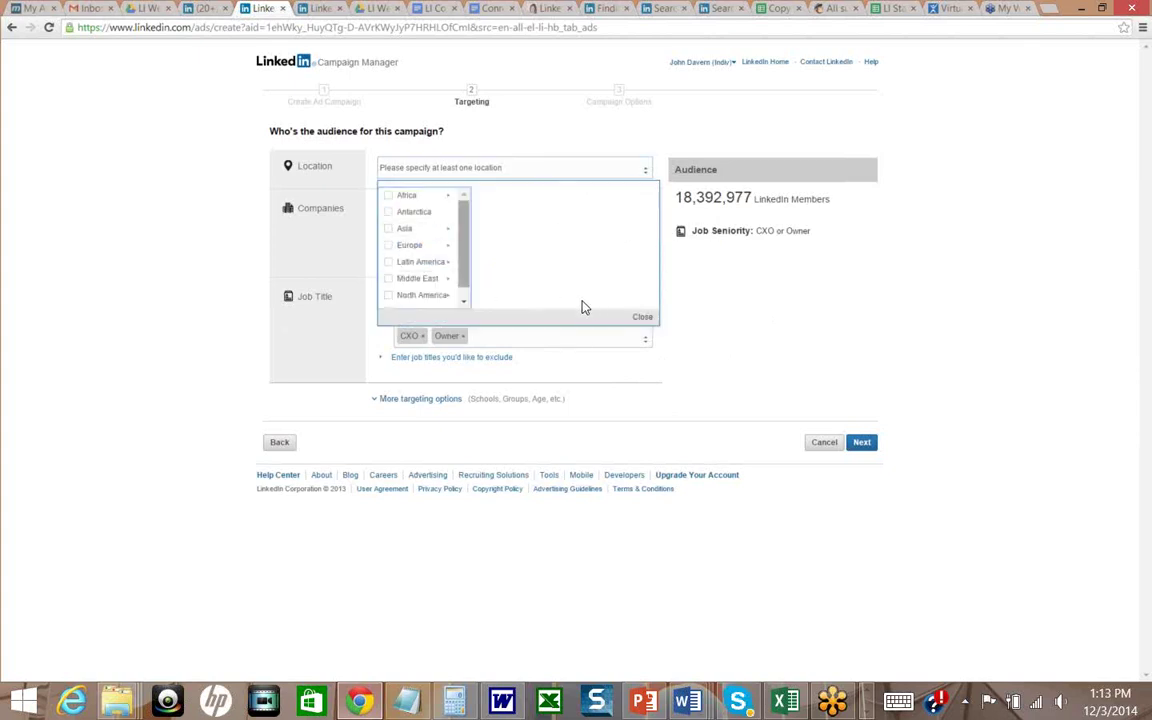
click(389, 283)
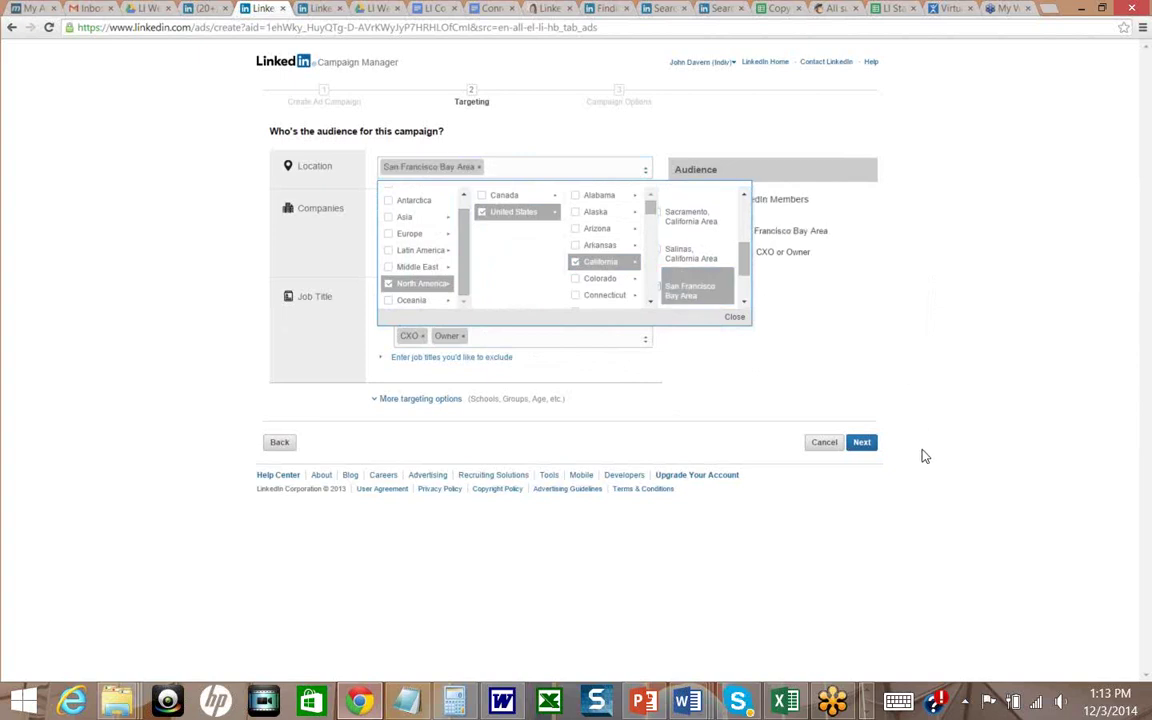
click(917, 408)
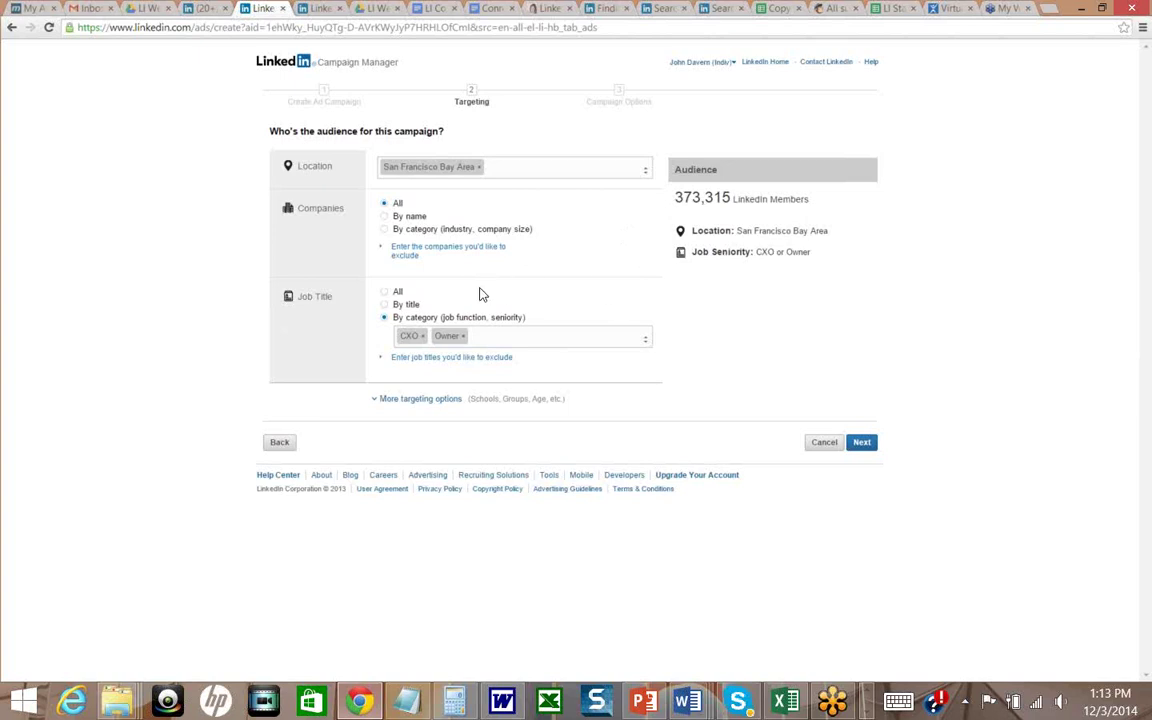
Step: Leave company targeting unset, then reveal the 83% statistic on the PowerPoint slide
key(Down)
key(Down)
key(Tab)
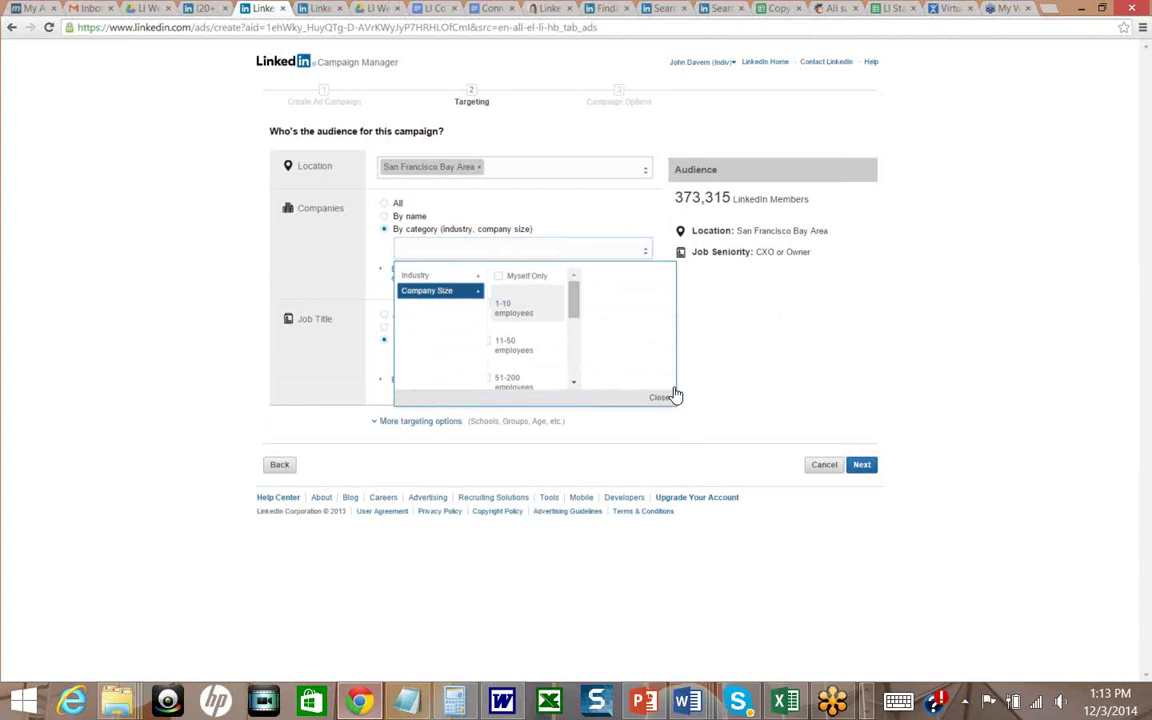
click(852, 394)
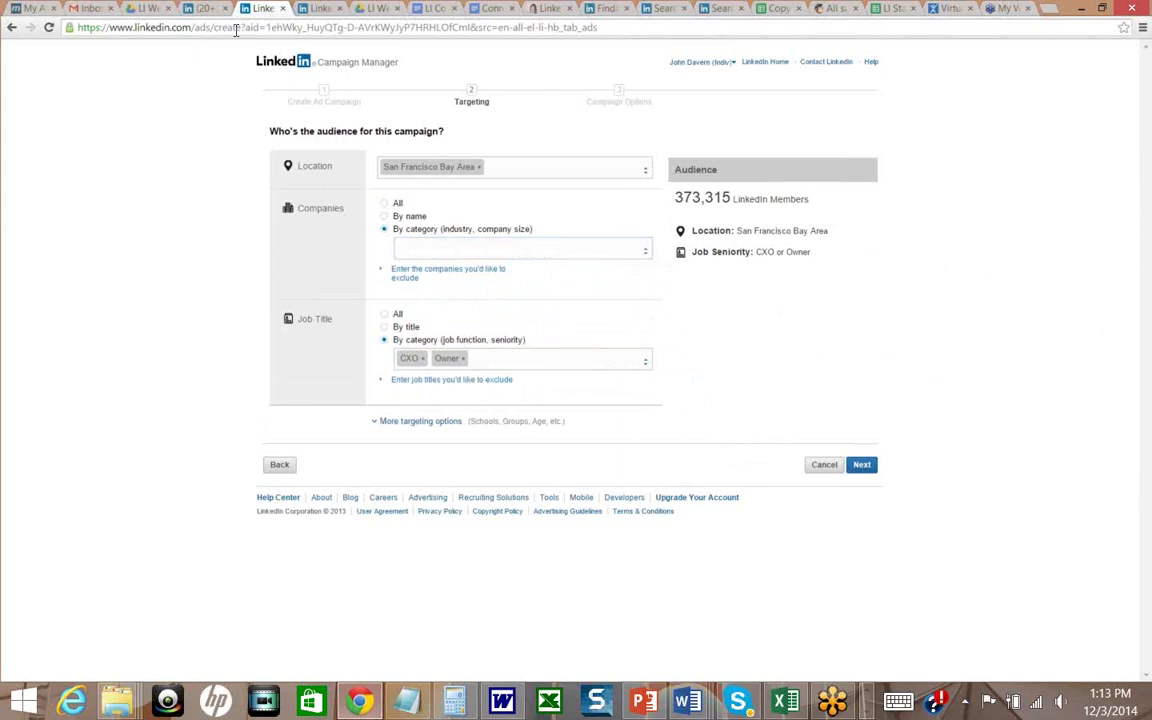
key(alt+Tab)
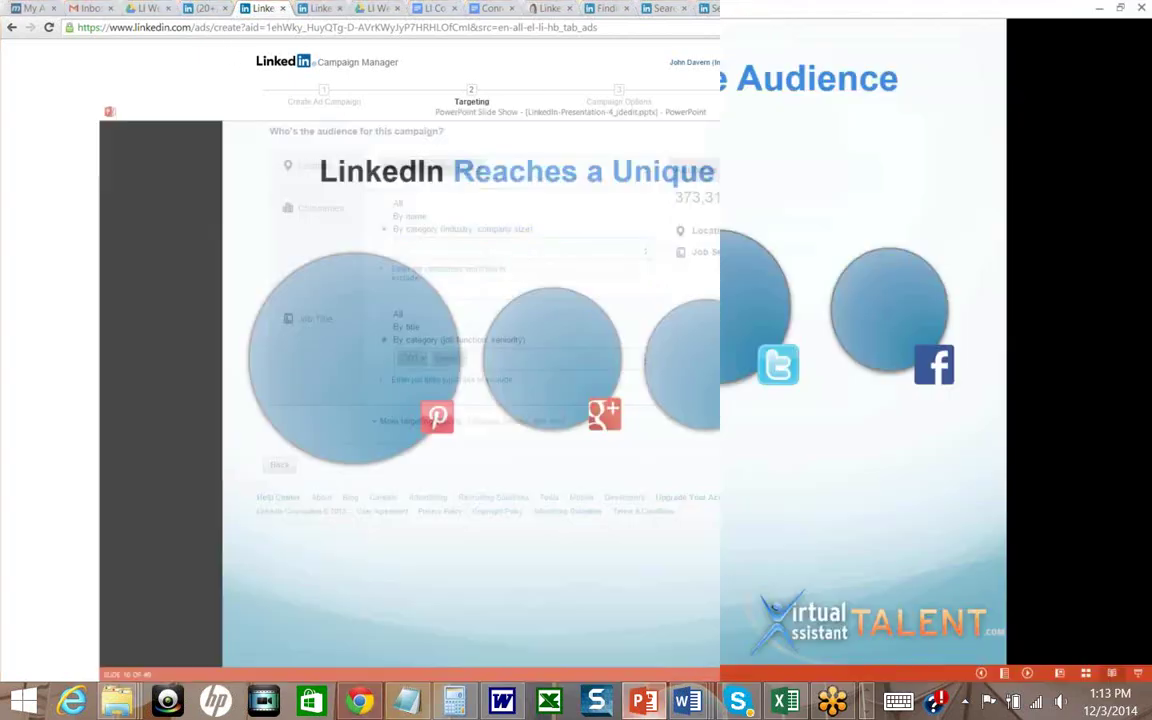
click(897, 615)
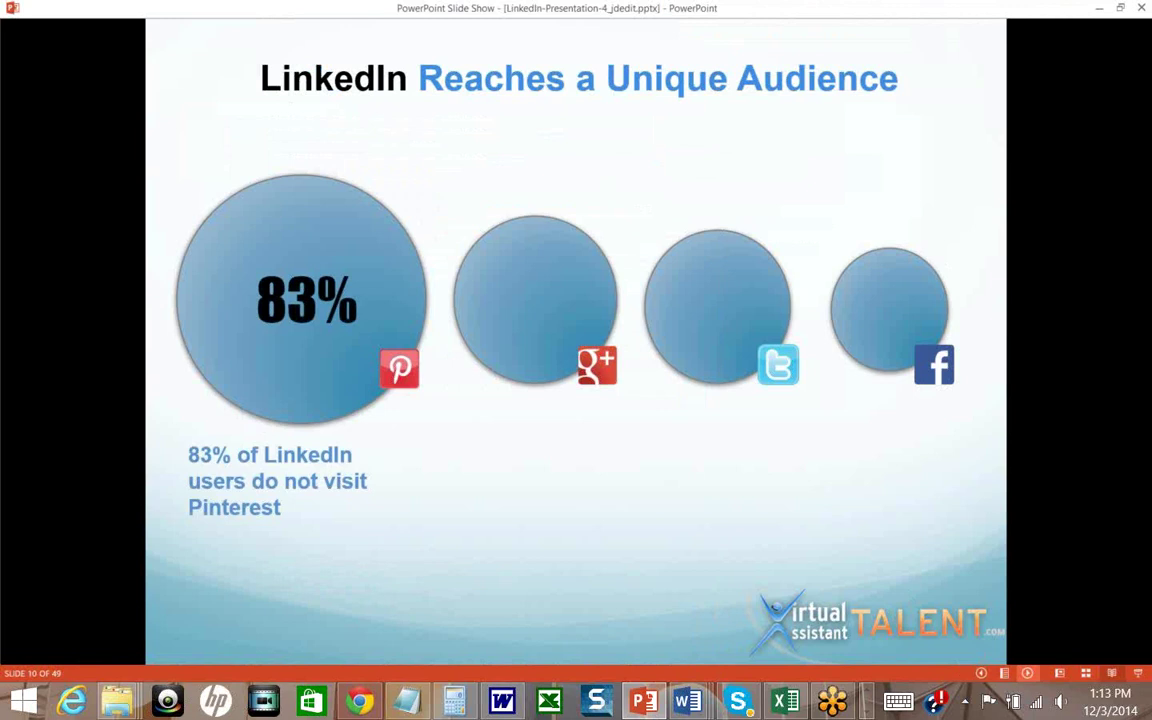
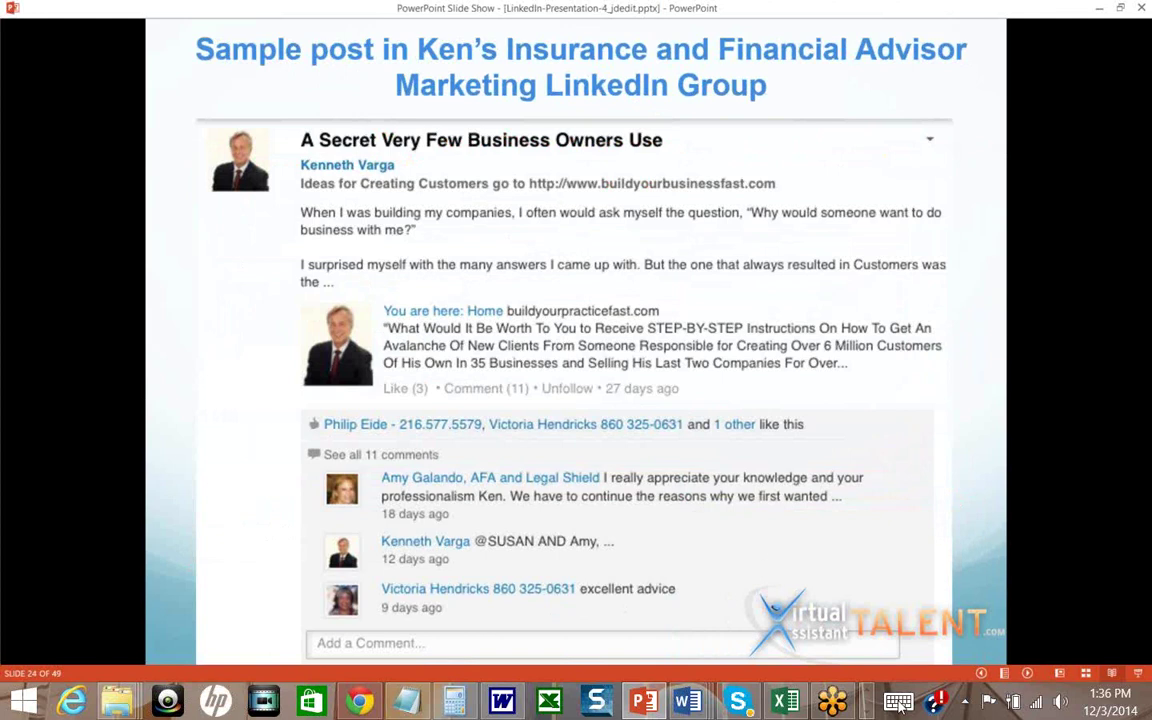
Step: Advance the slide show to slide 25, Key Strategies to help convert Leads into Sales
key(Right)
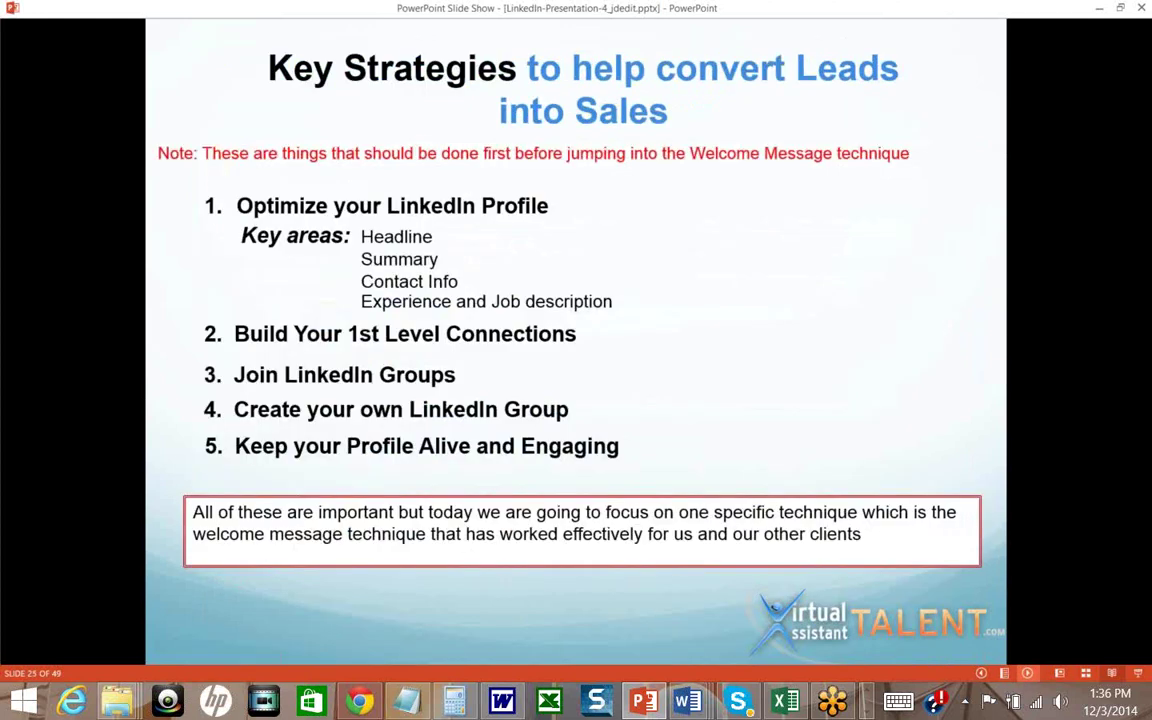
Step: Advance past slide 26, on reaching a larger and wider network, to the connections chart slide 27
key(Right)
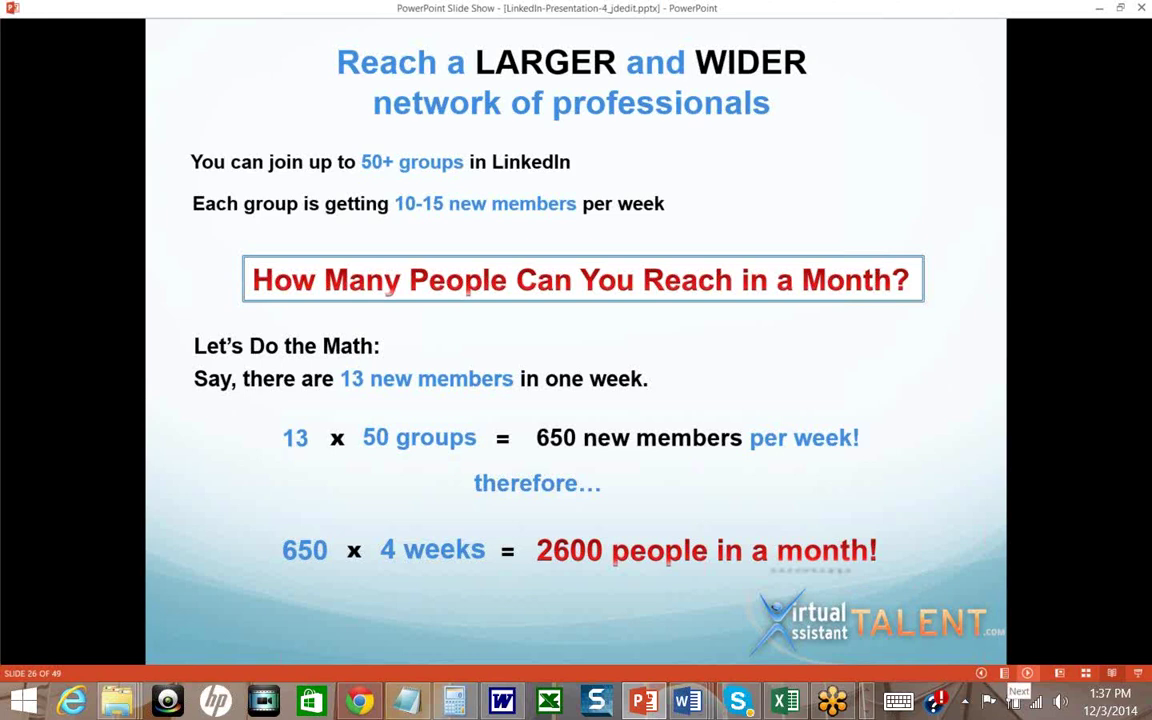
click(1027, 673)
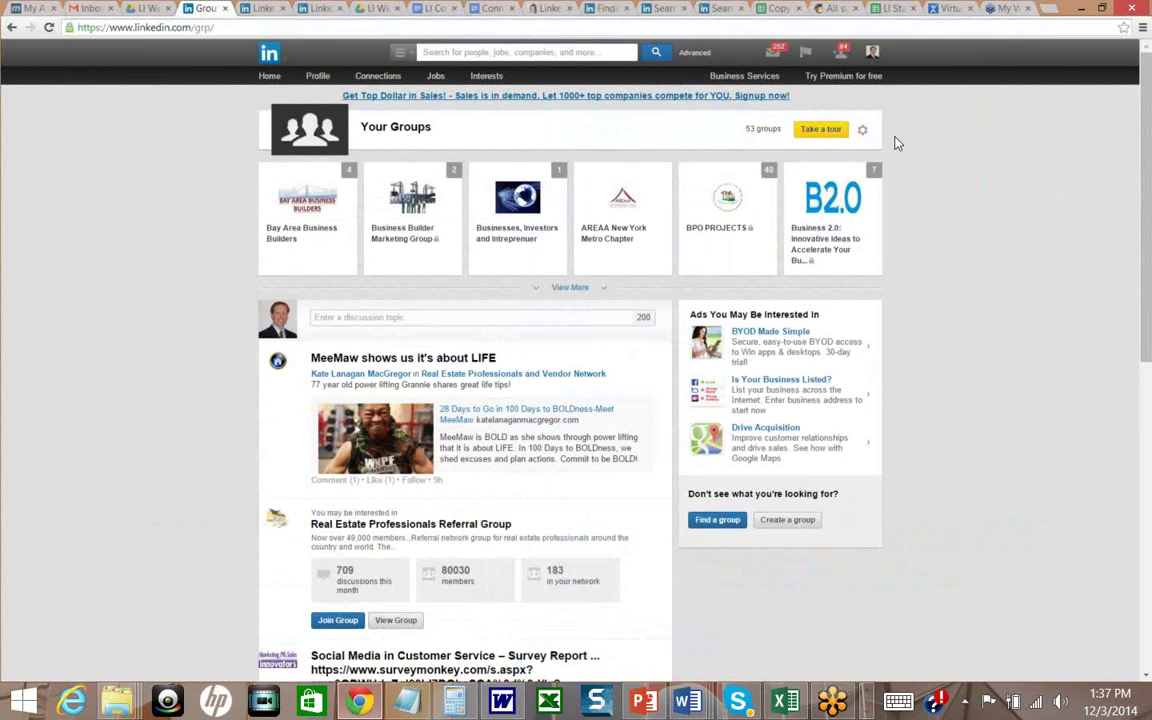
Step: Expand the full list of groups and open the CPA & Business Professional Group page
key(Tab)
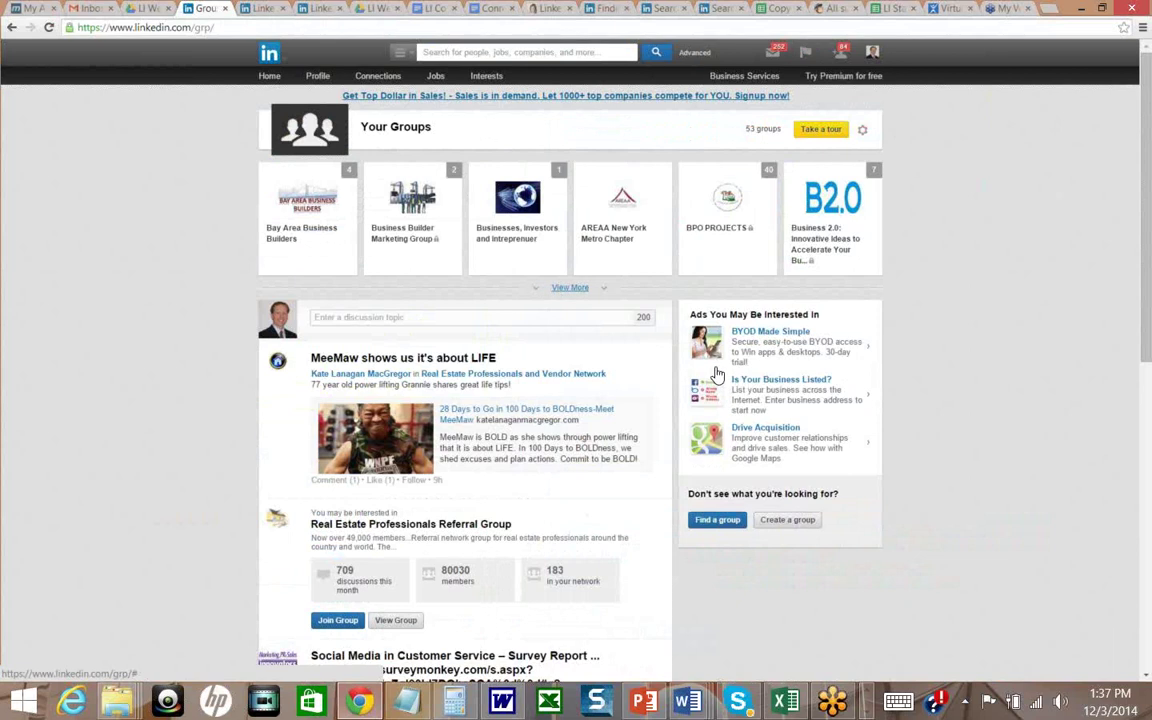
key(Return)
scroll(1002, 397, down, 1)
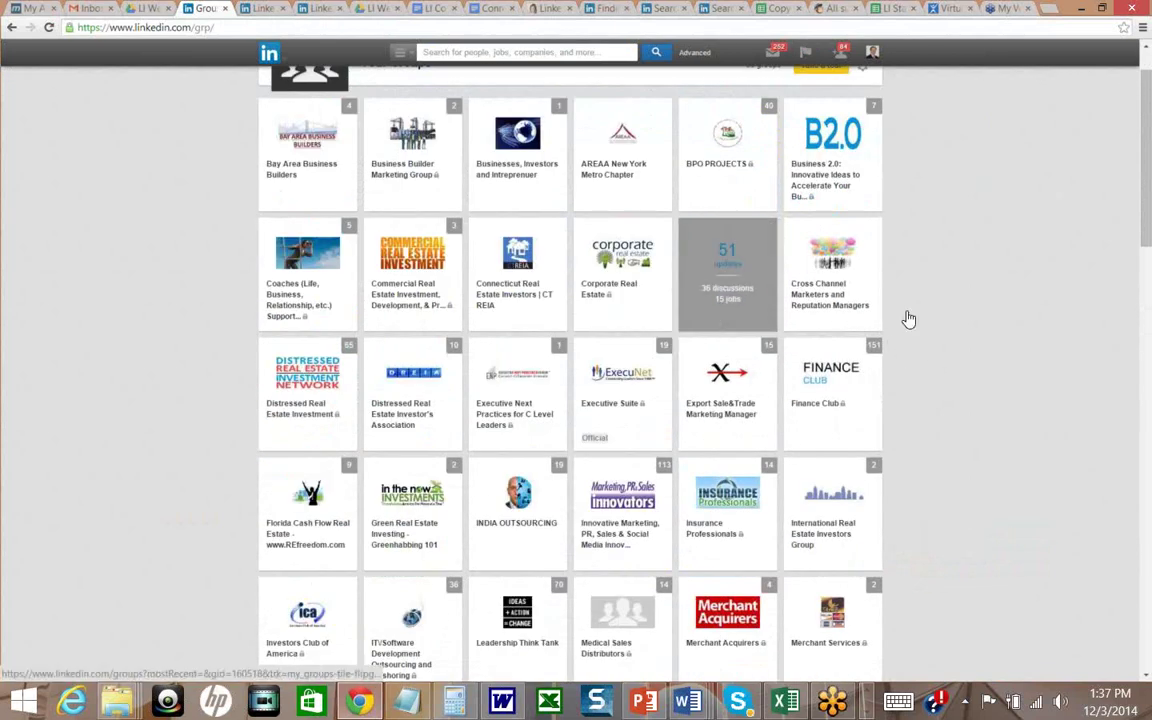
key(Return)
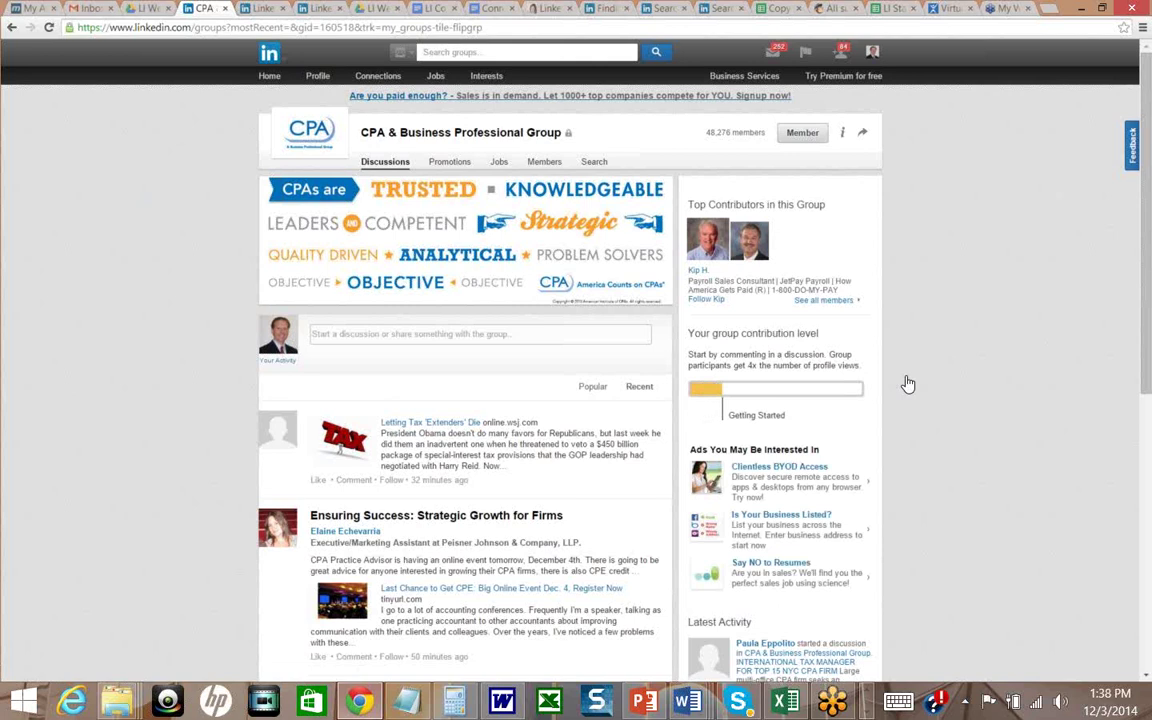
Step: Open the group's See all activity feed and scroll through the recent discussions
scroll(908, 400, down, 4)
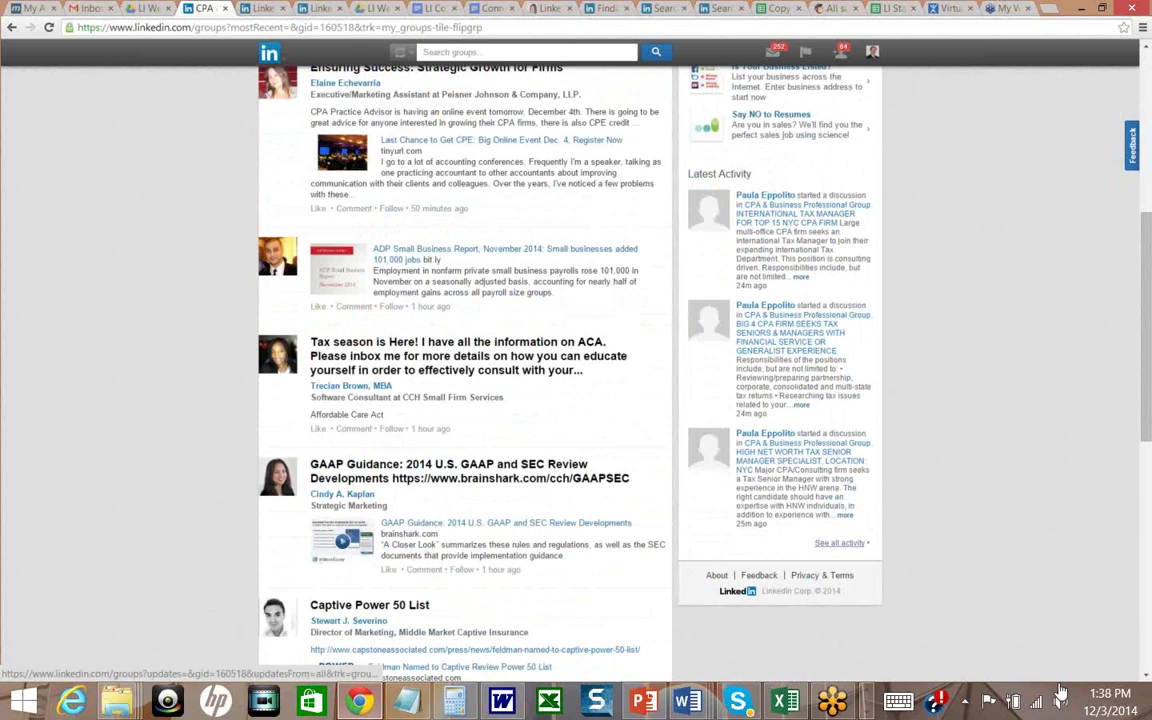
click(839, 542)
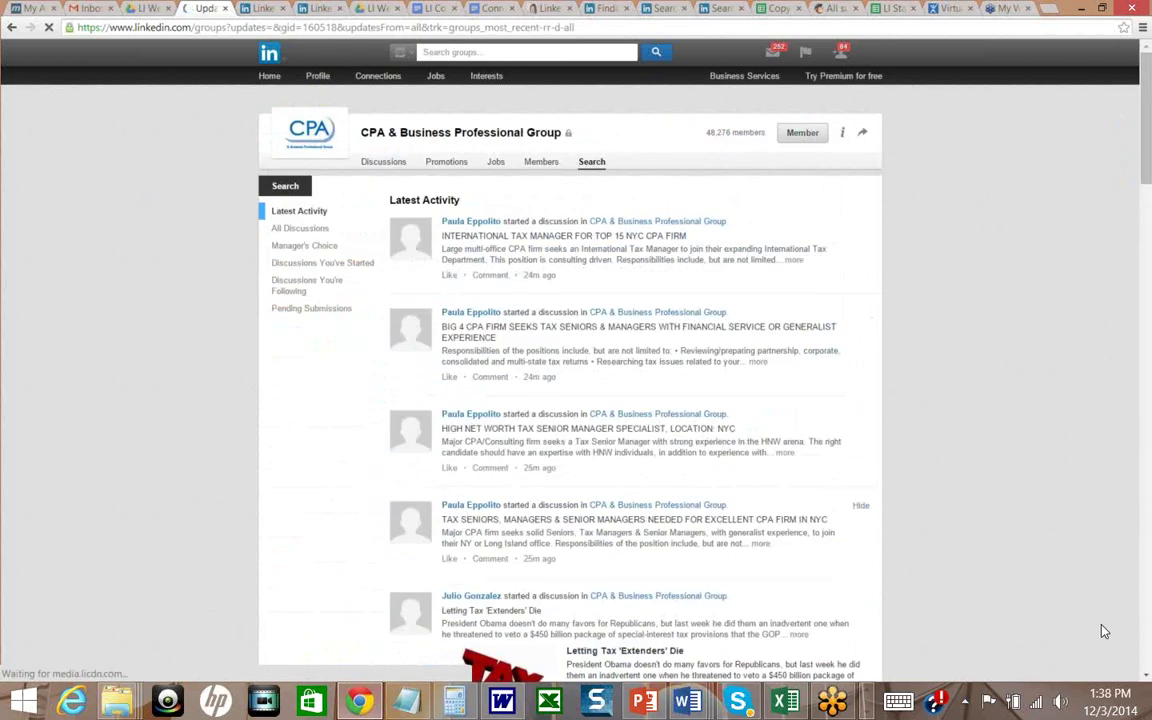
scroll(706, 339, down, 1)
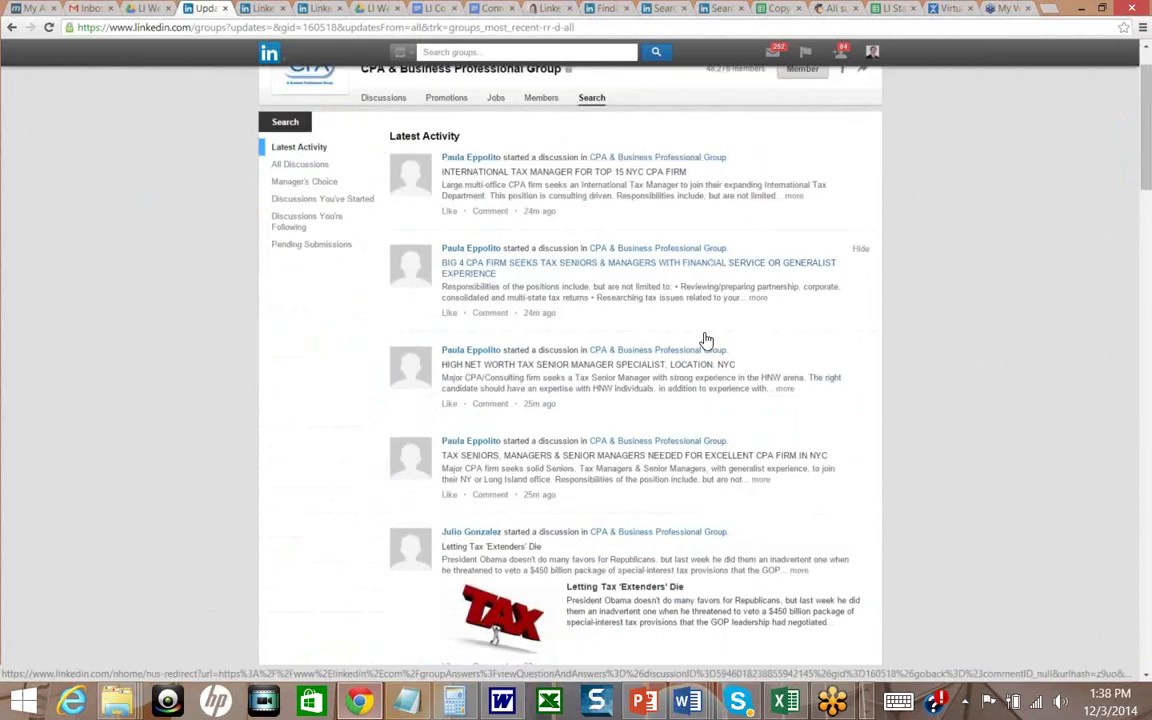
scroll(706, 339, down, 2)
scroll(706, 339, down, 3)
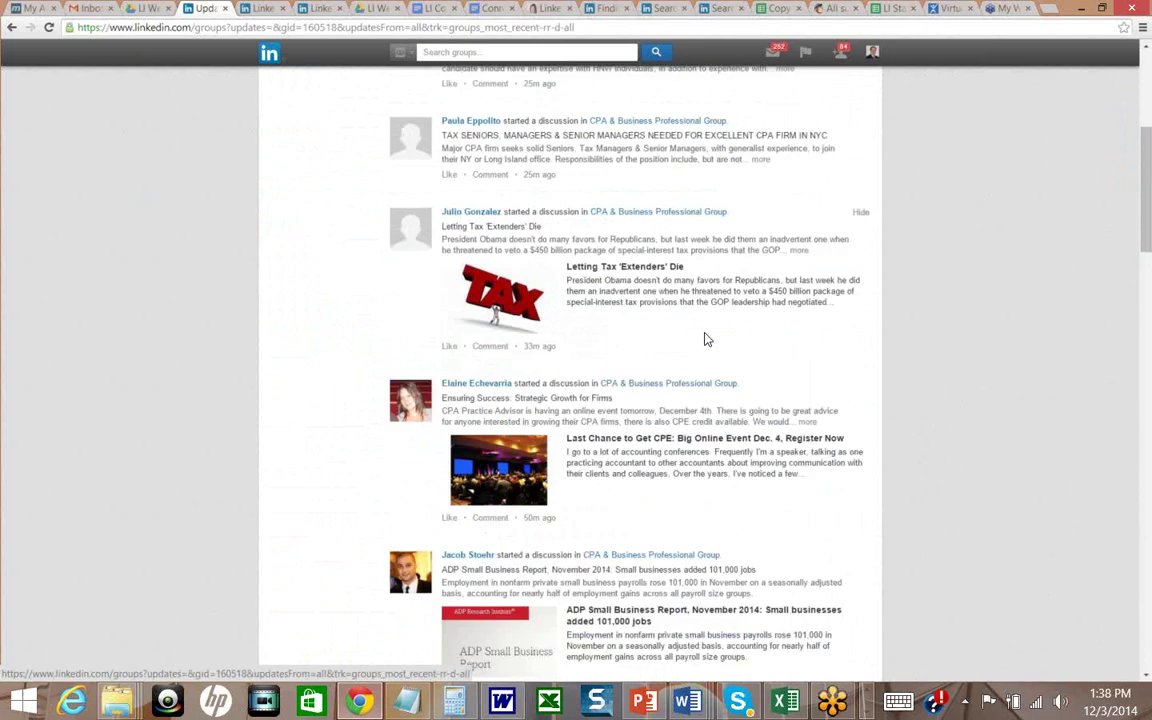
scroll(732, 346, down, 1)
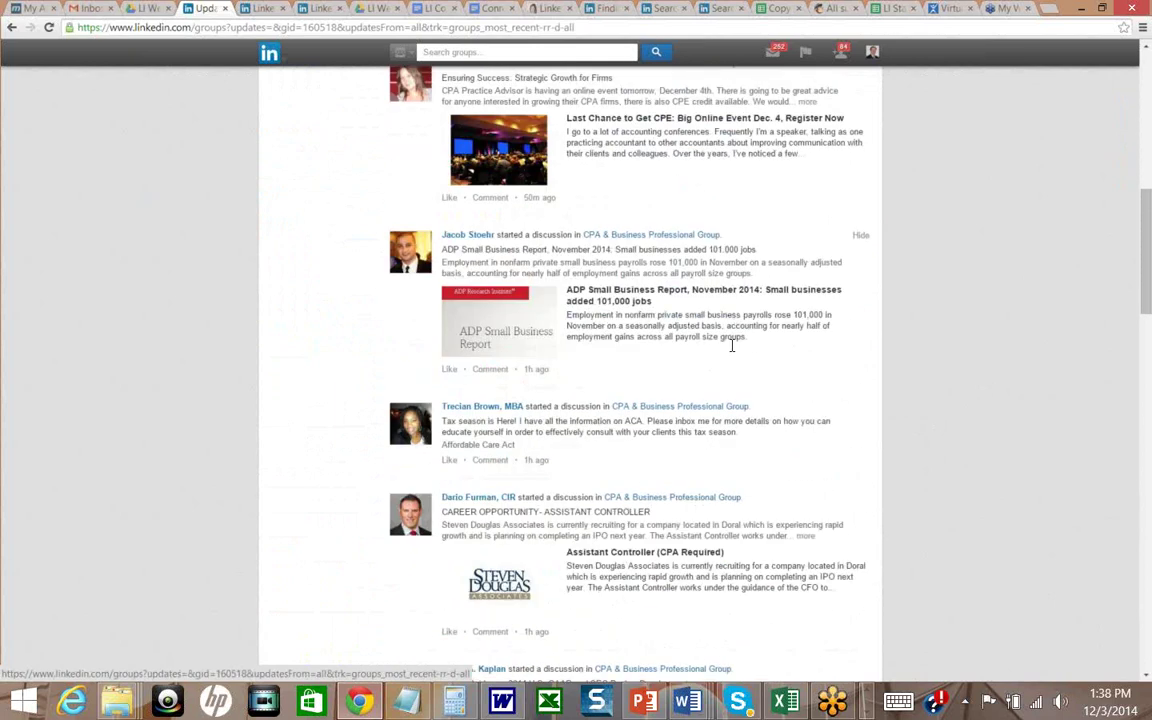
scroll(732, 346, down, 3)
scroll(938, 450, down, 2)
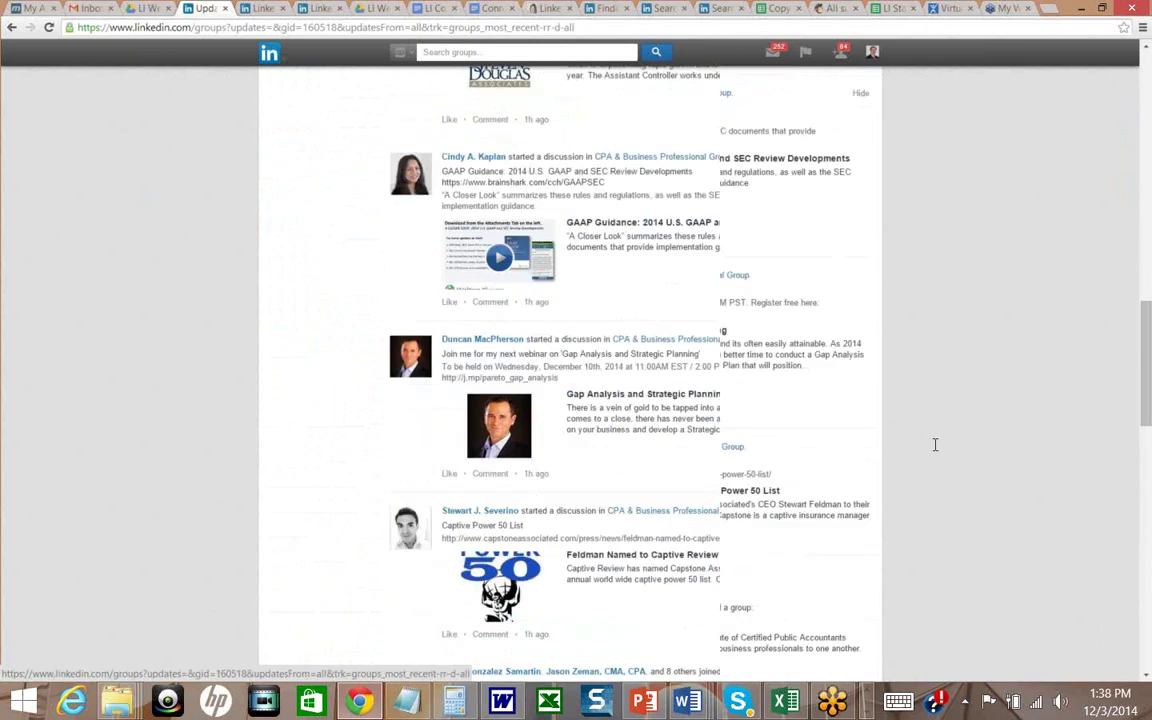
scroll(935, 444, down, 2)
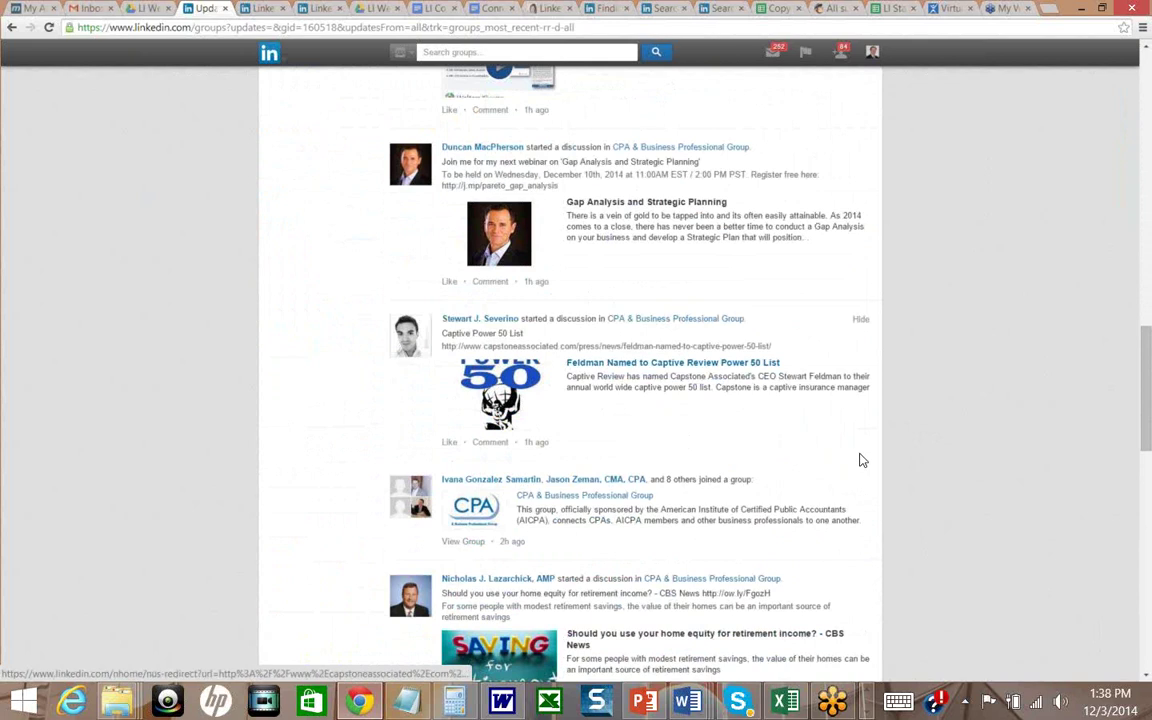
scroll(863, 460, down, 1)
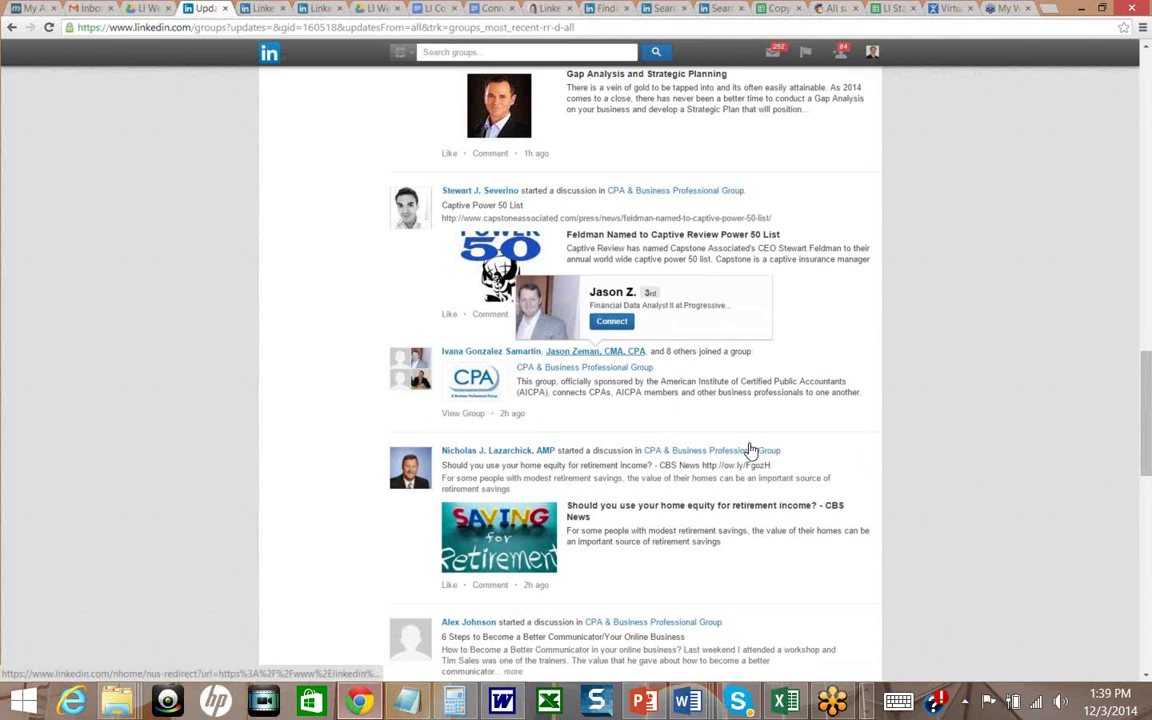
Step: Glance at the Notepad notes, then return to the feed and scroll back to the top
drag(748, 452, 676, 437)
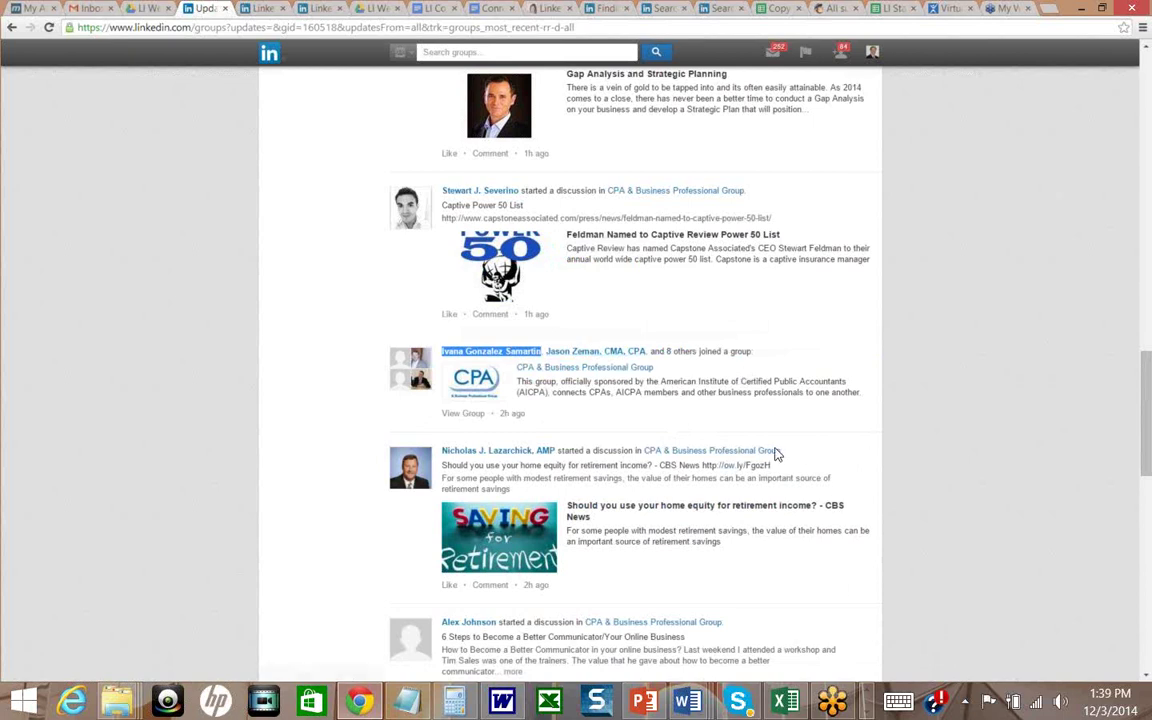
click(407, 700)
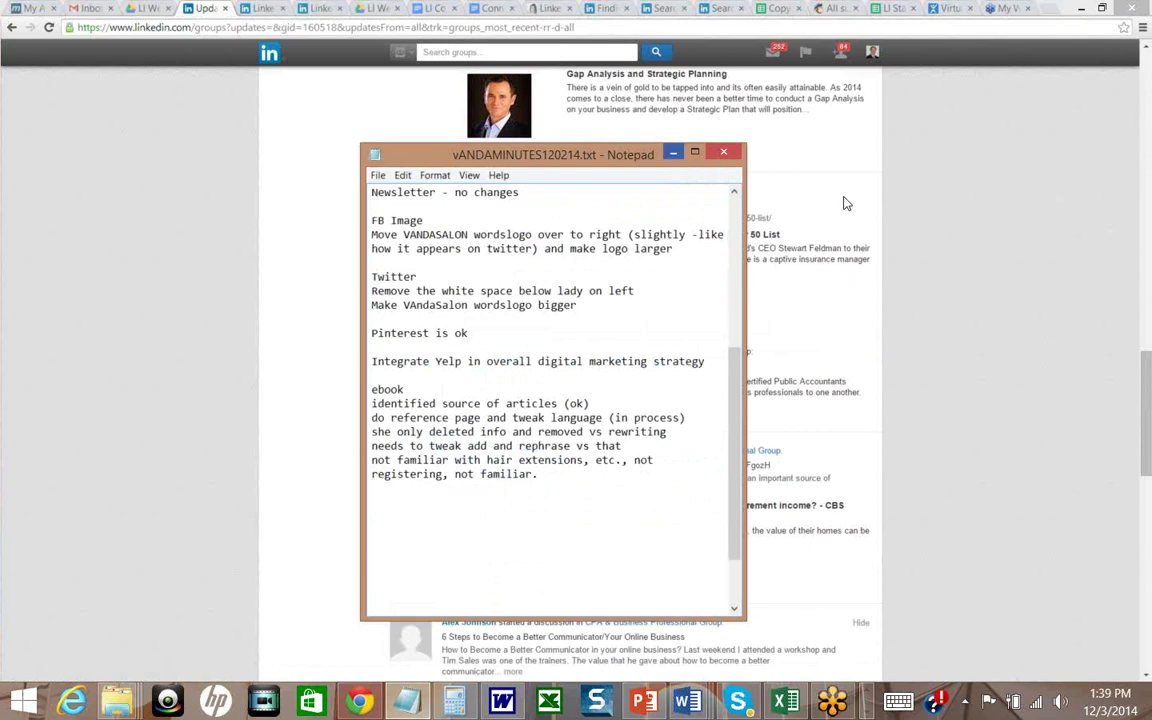
key(alt+Tab)
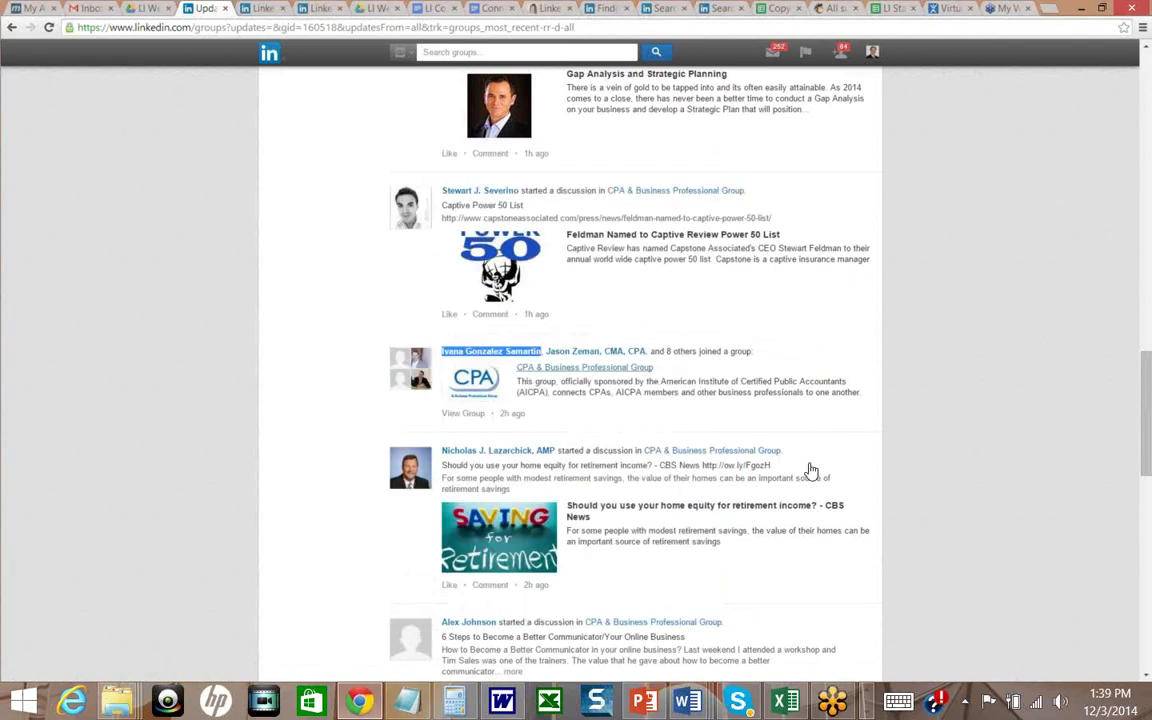
scroll(849, 457, up, 3)
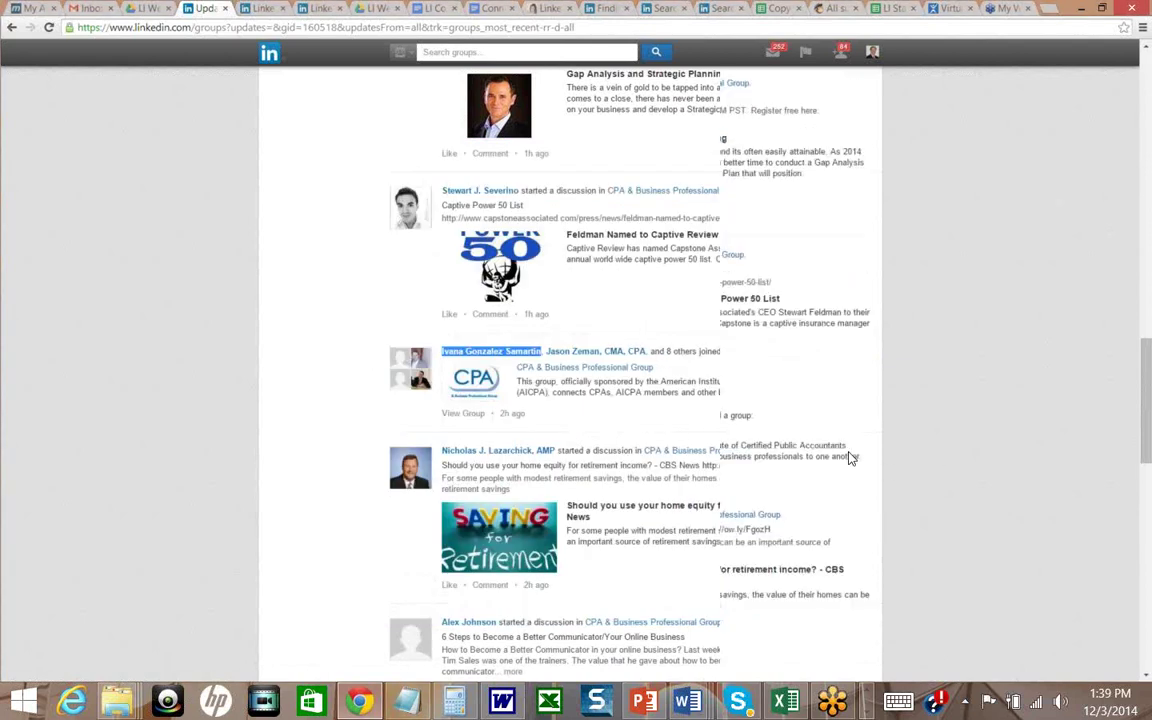
scroll(849, 457, up, 15)
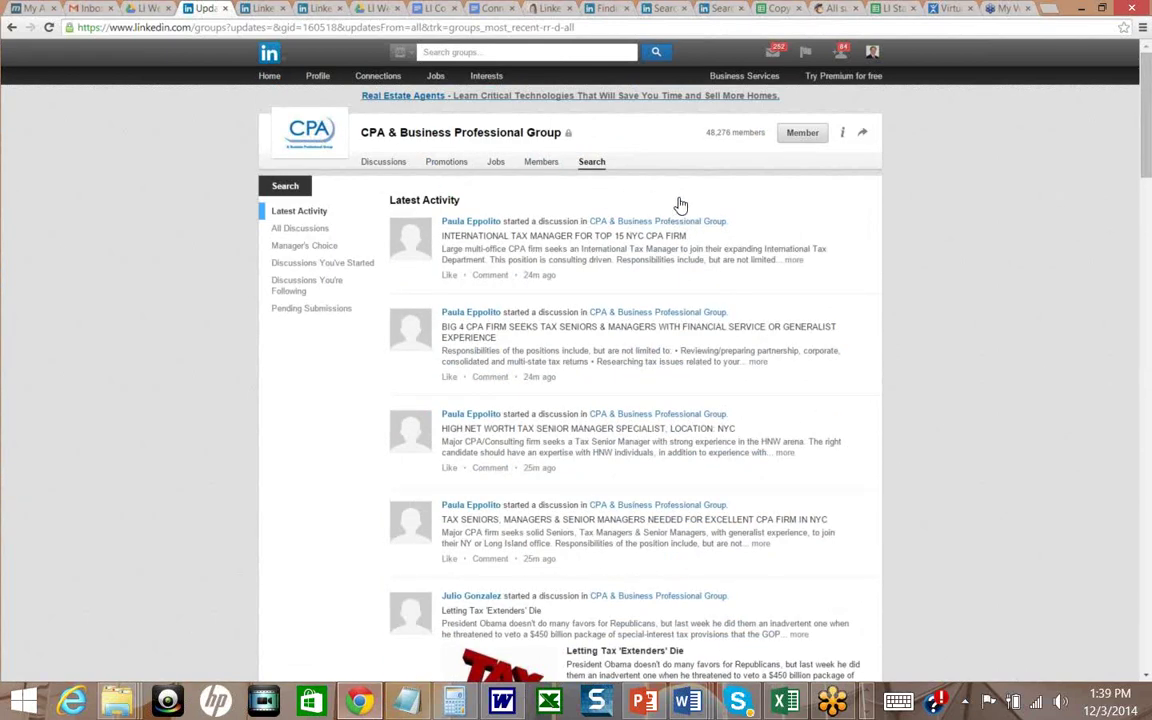
click(541, 161)
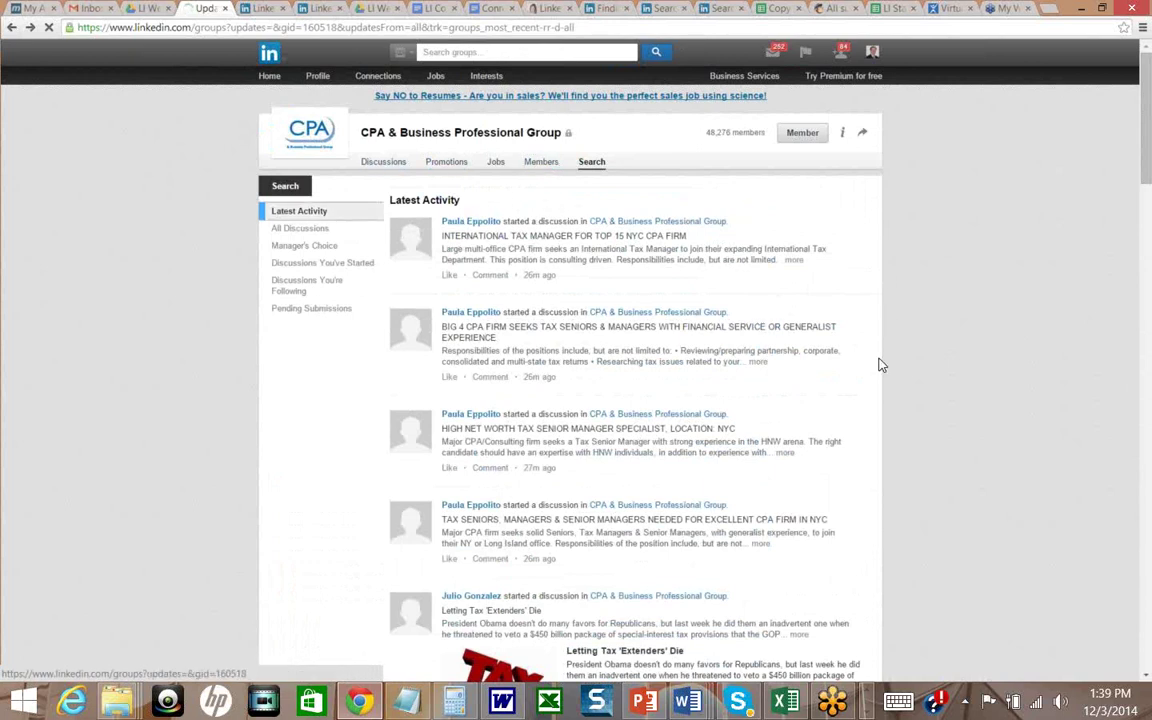
scroll(880, 357, down, 2)
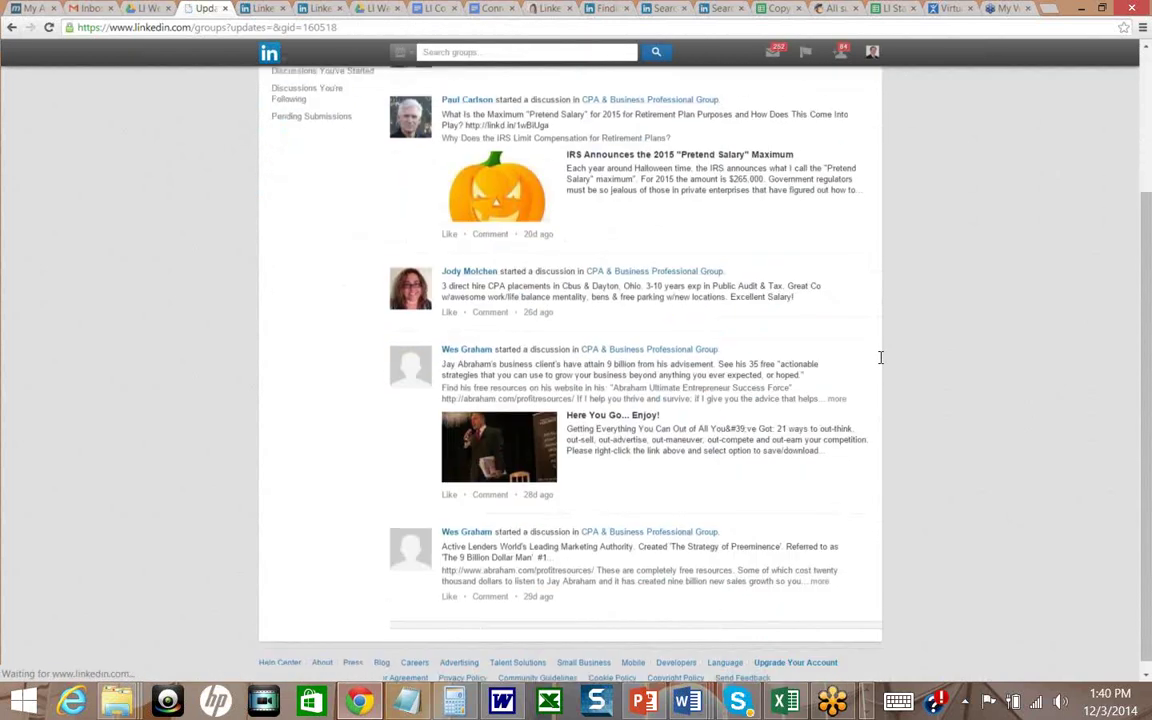
scroll(795, 668, up, 3)
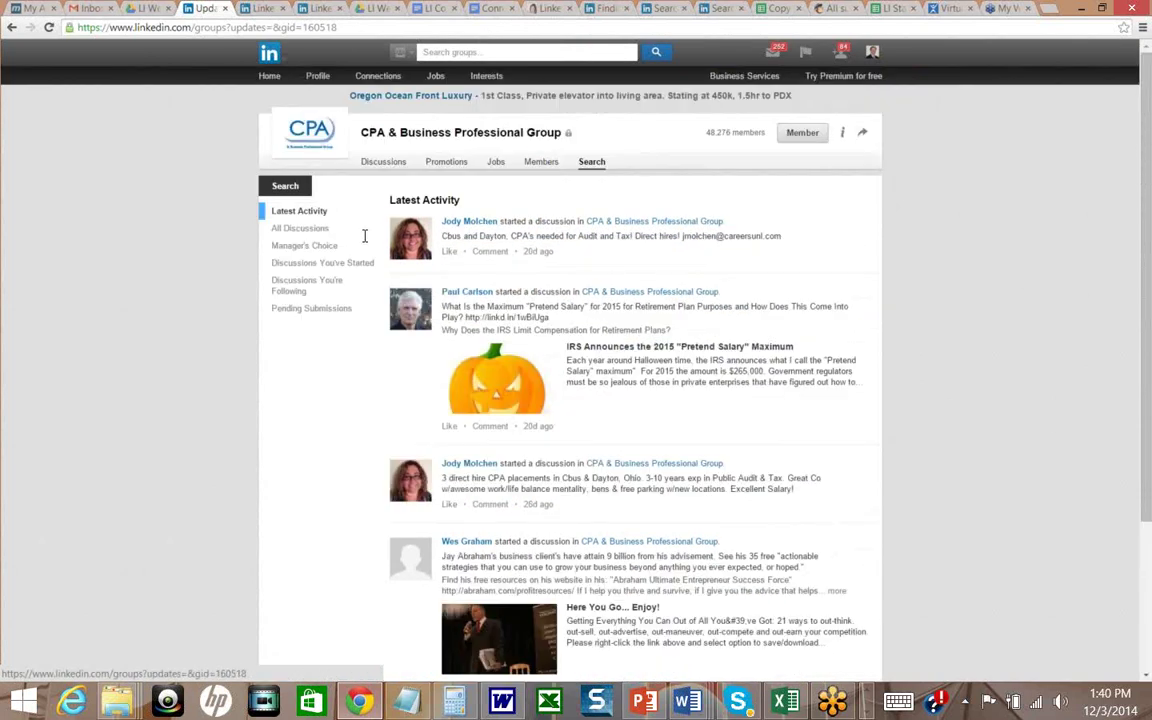
click(355, 178)
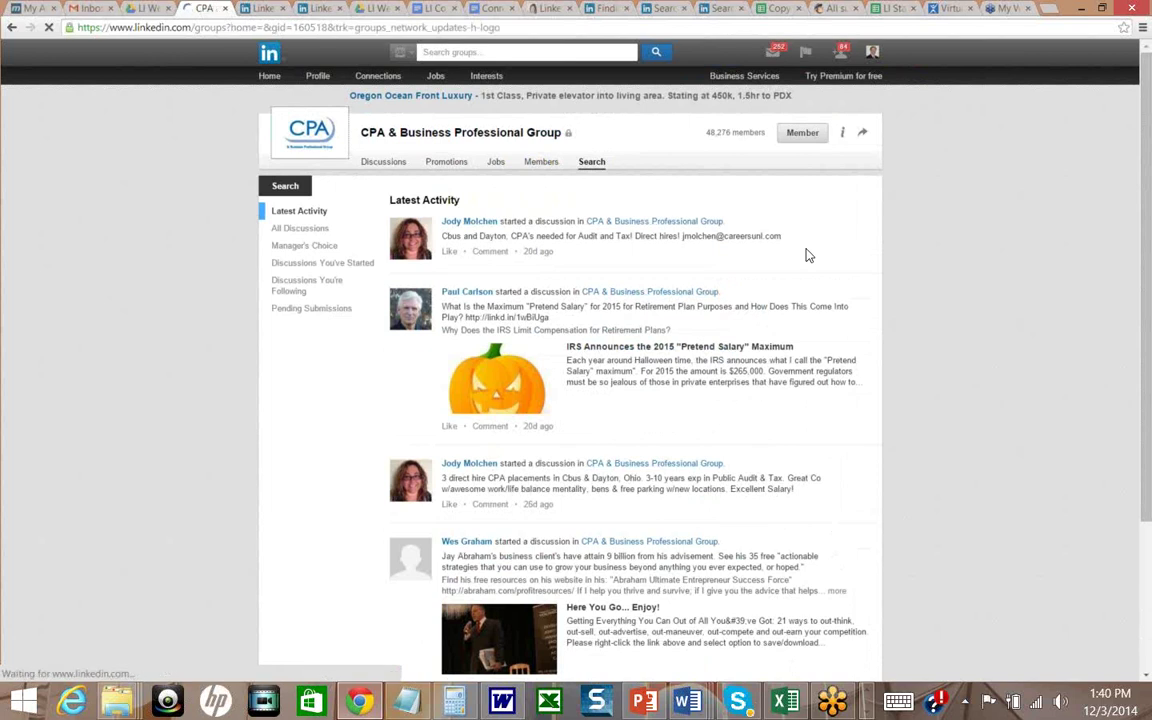
scroll(989, 449, down, 3)
scroll(989, 449, down, 3)
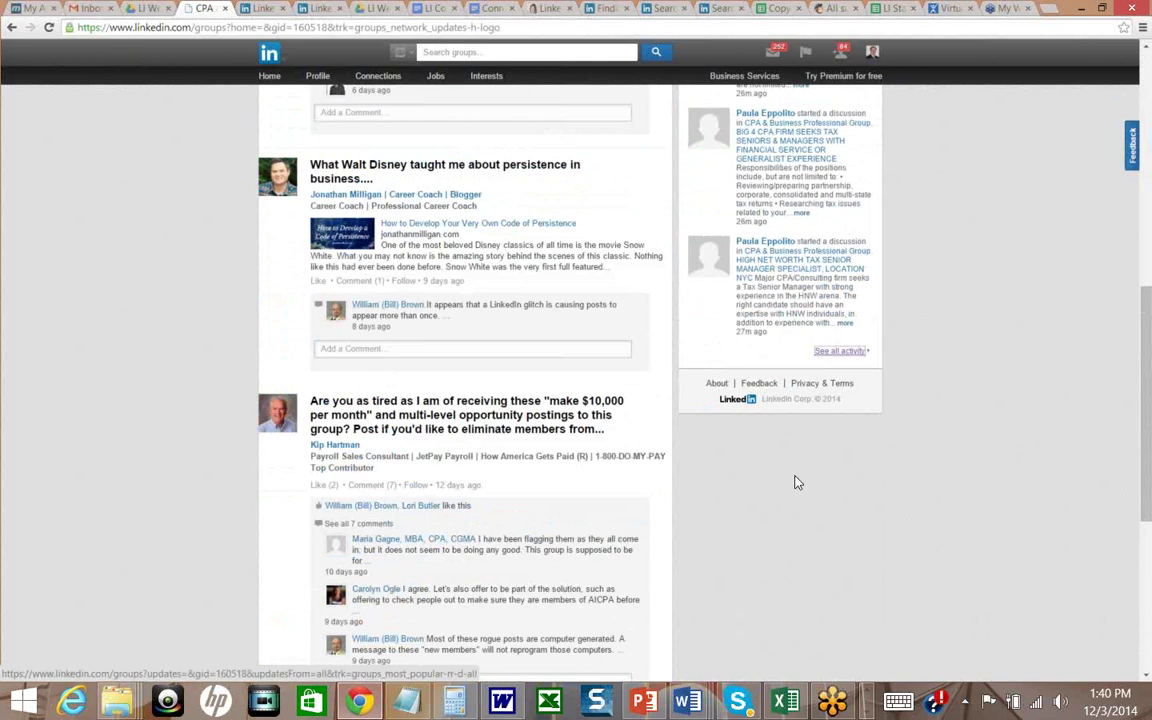
scroll(807, 476, down, 3)
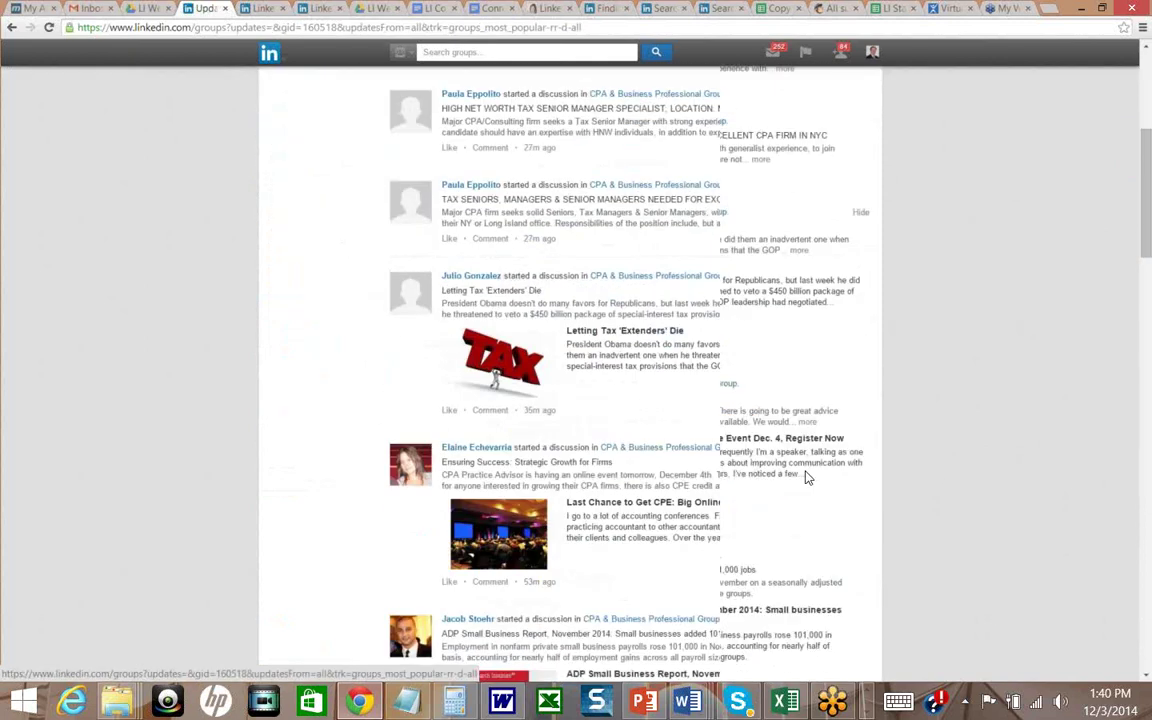
scroll(807, 476, down, 5)
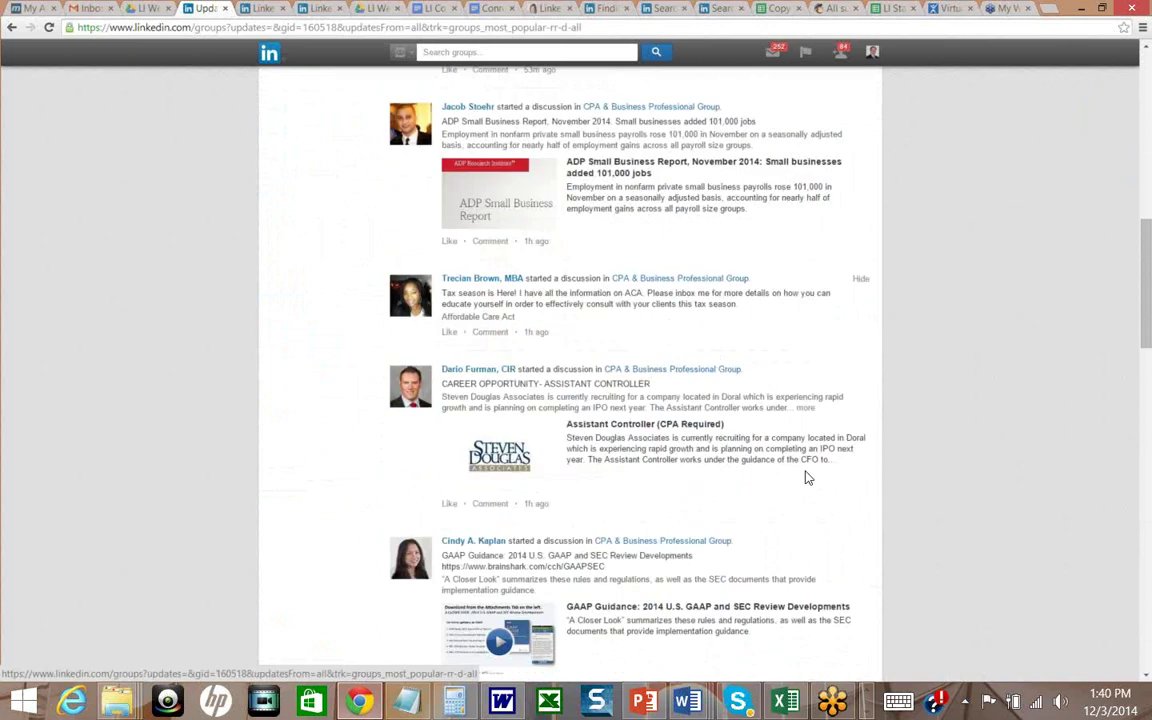
scroll(807, 477, down, 2)
scroll(807, 477, down, 2)
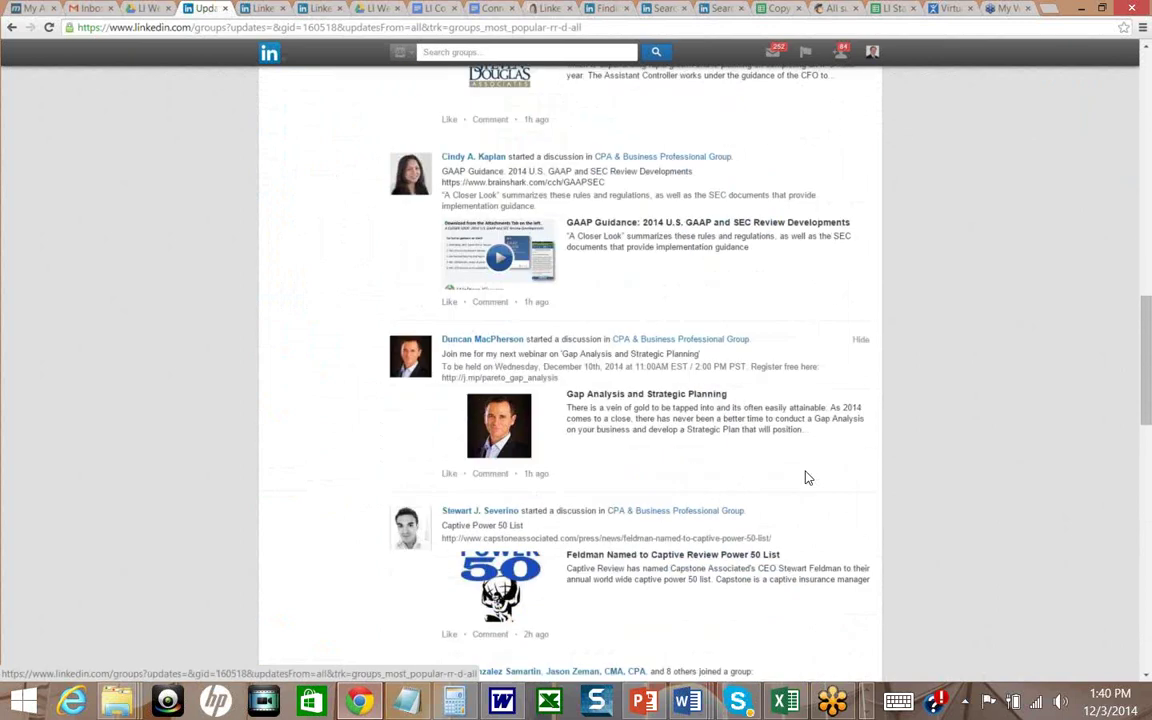
scroll(807, 477, down, 2)
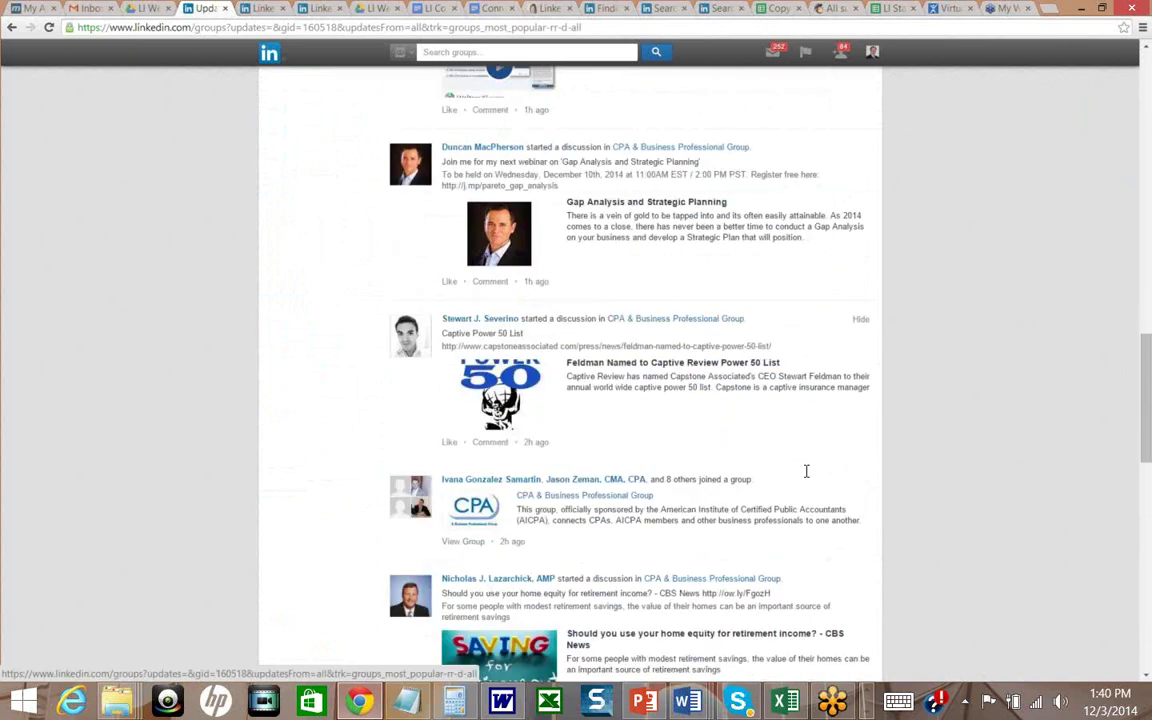
scroll(806, 471, down, 2)
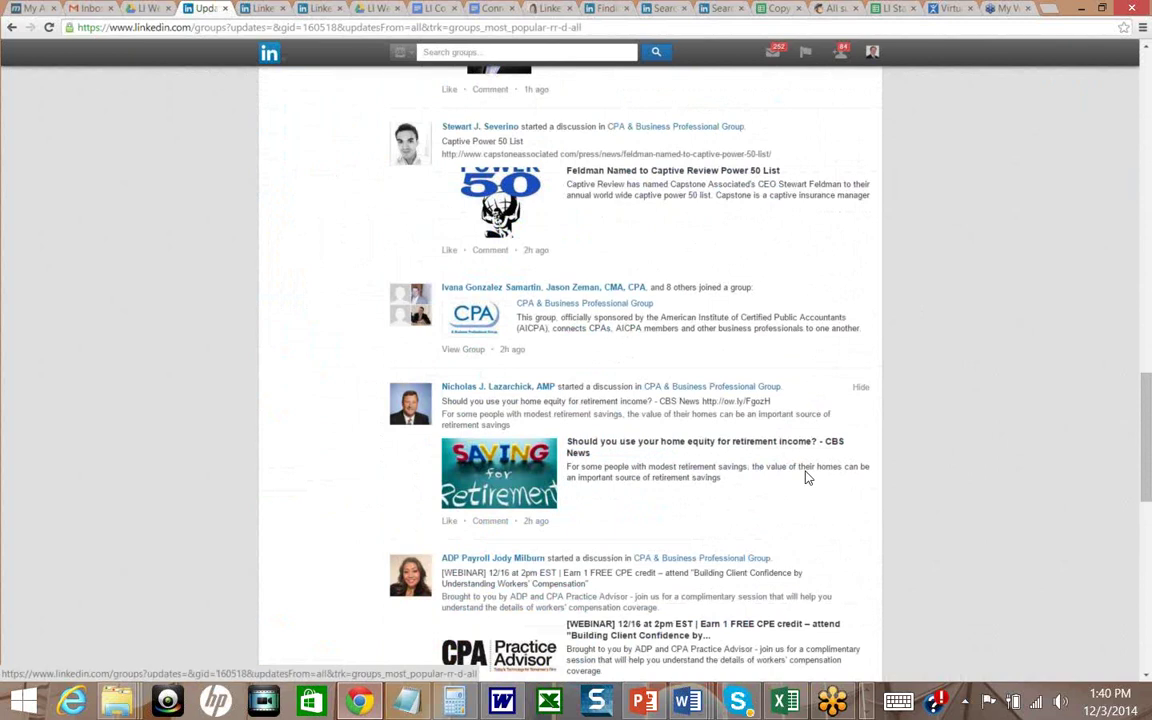
scroll(679, 360, down, 2)
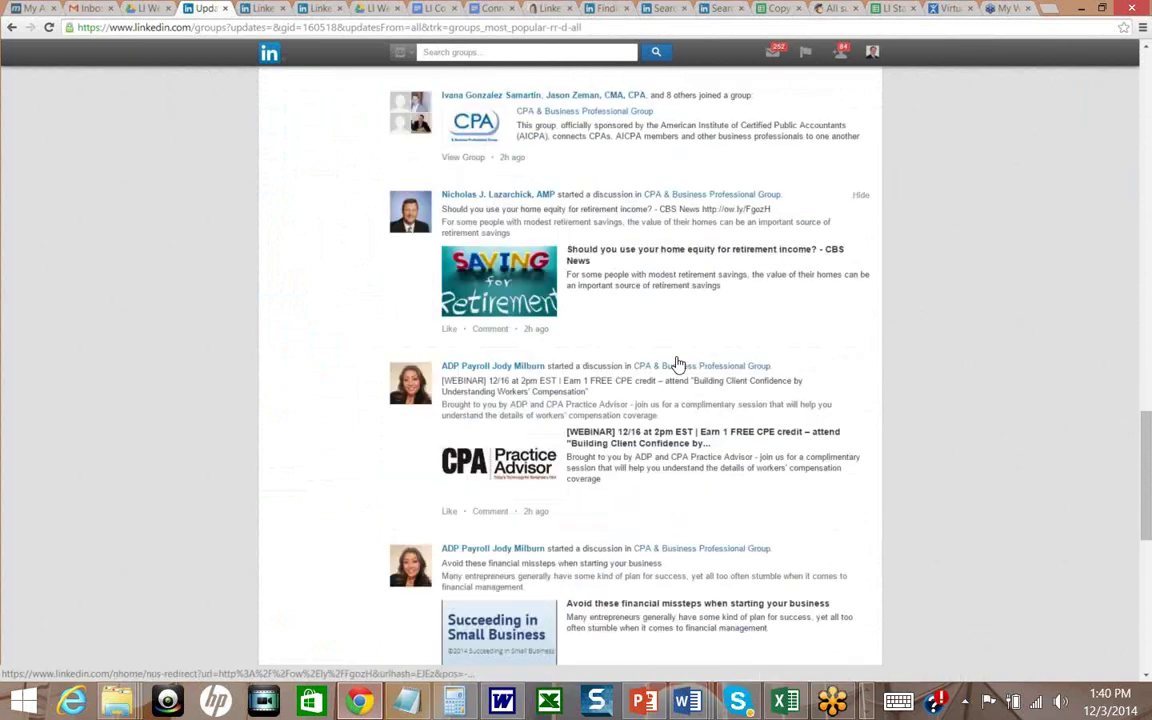
scroll(677, 362, up, 1)
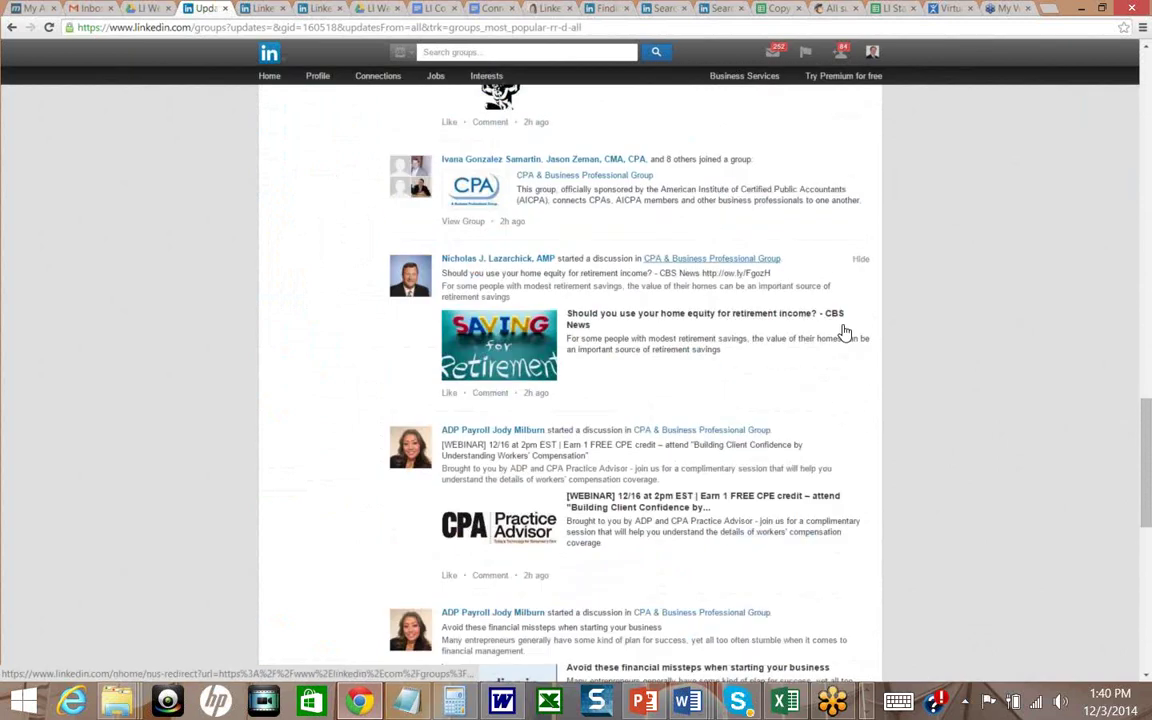
scroll(836, 355, down, 3)
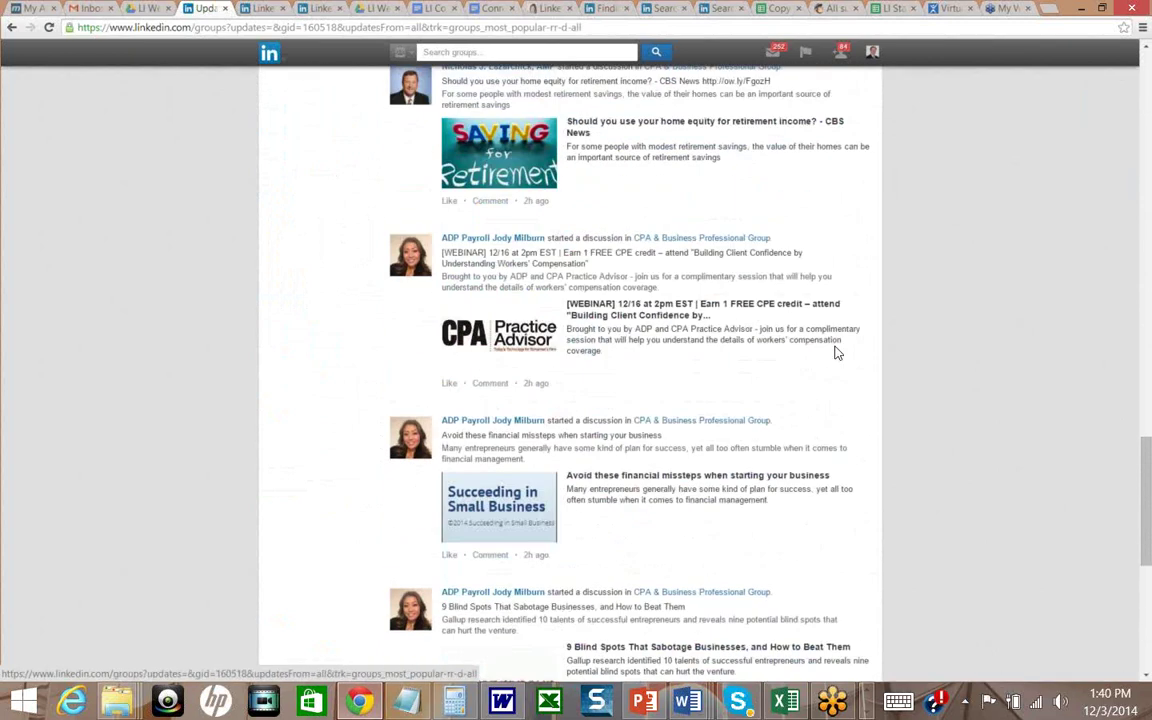
scroll(836, 352, down, 4)
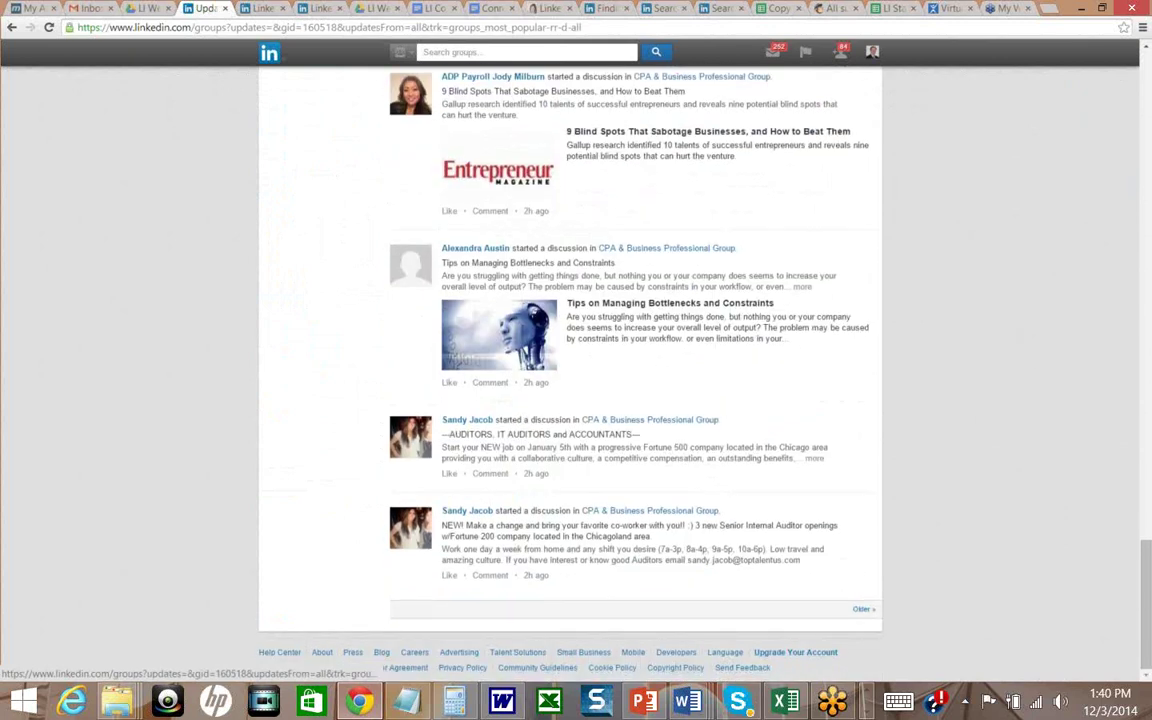
Step: Load the first page of older group discussions with 'Older »' and scroll through its posts
click(862, 609)
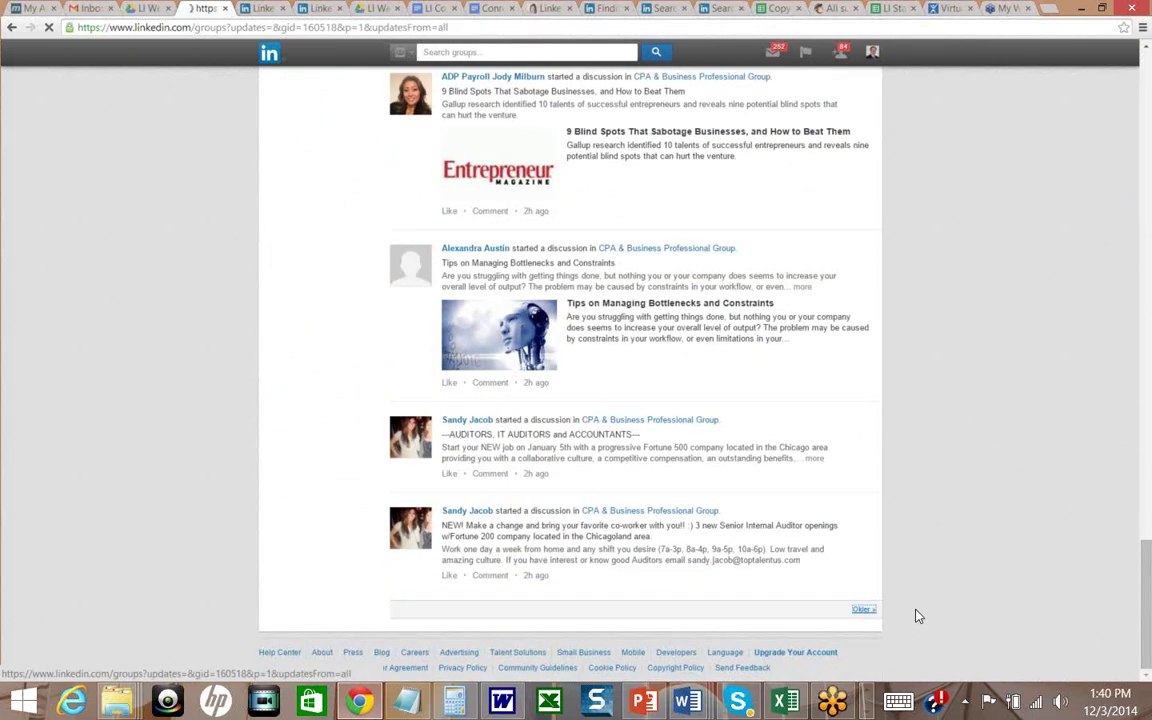
scroll(918, 616, down, 2)
scroll(918, 616, down, 5)
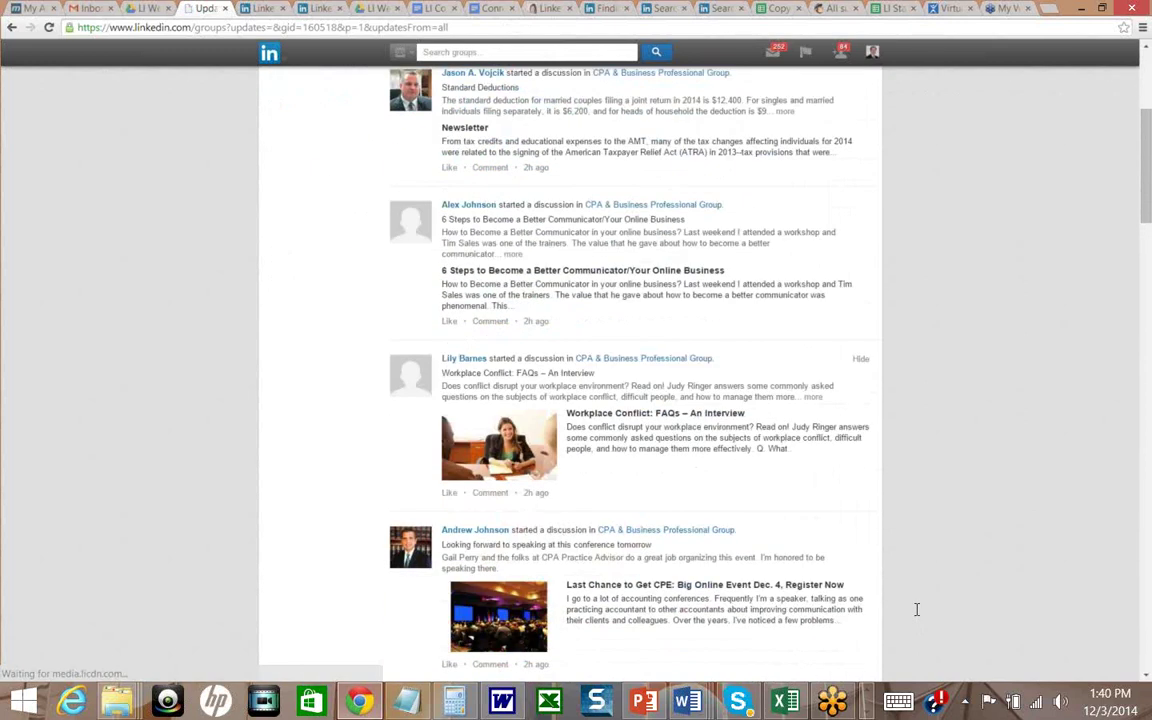
scroll(918, 616, down, 5)
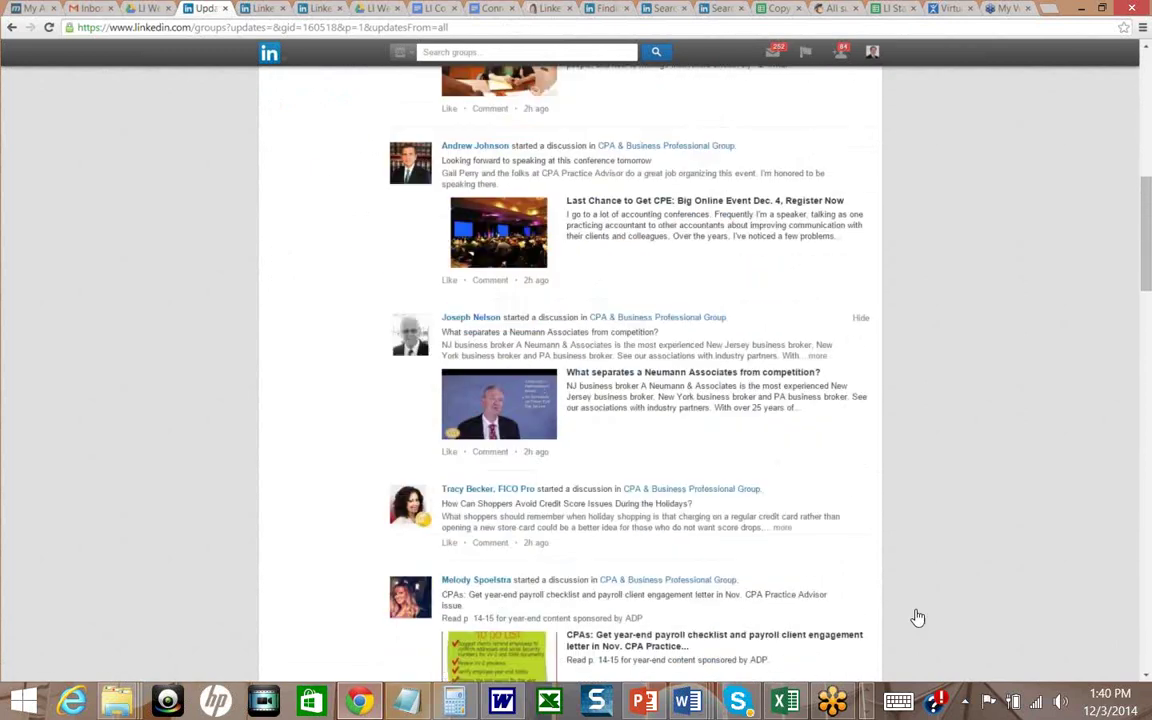
scroll(918, 616, down, 1)
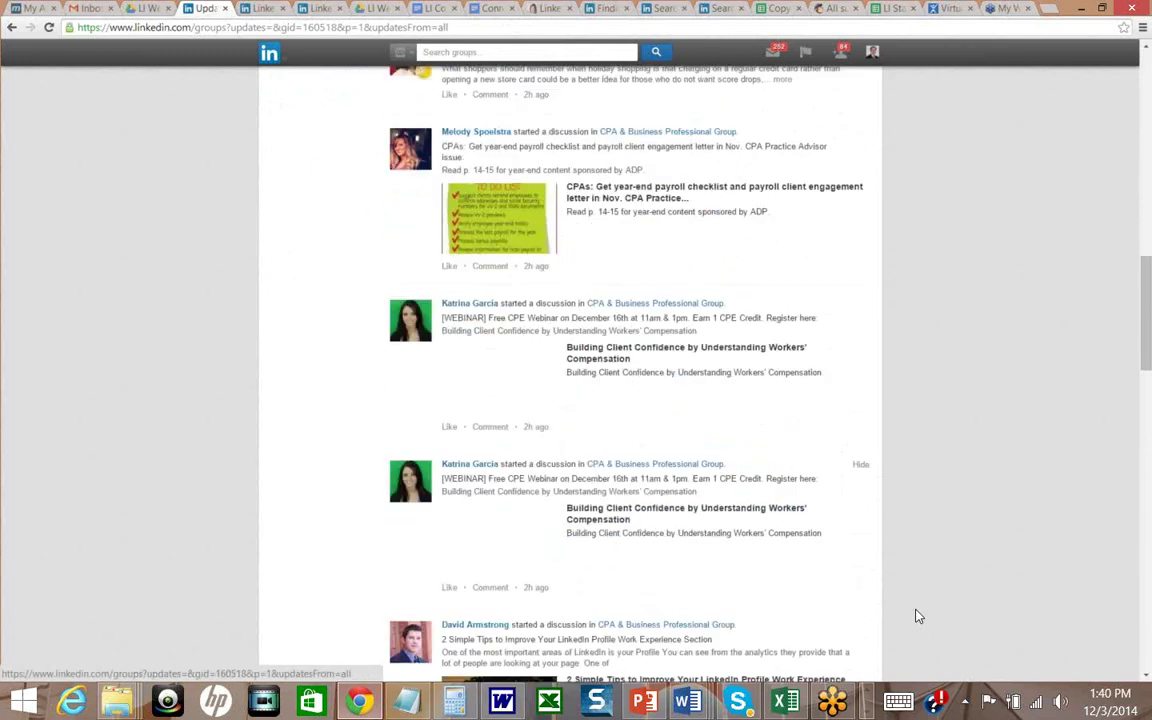
scroll(918, 616, down, 6)
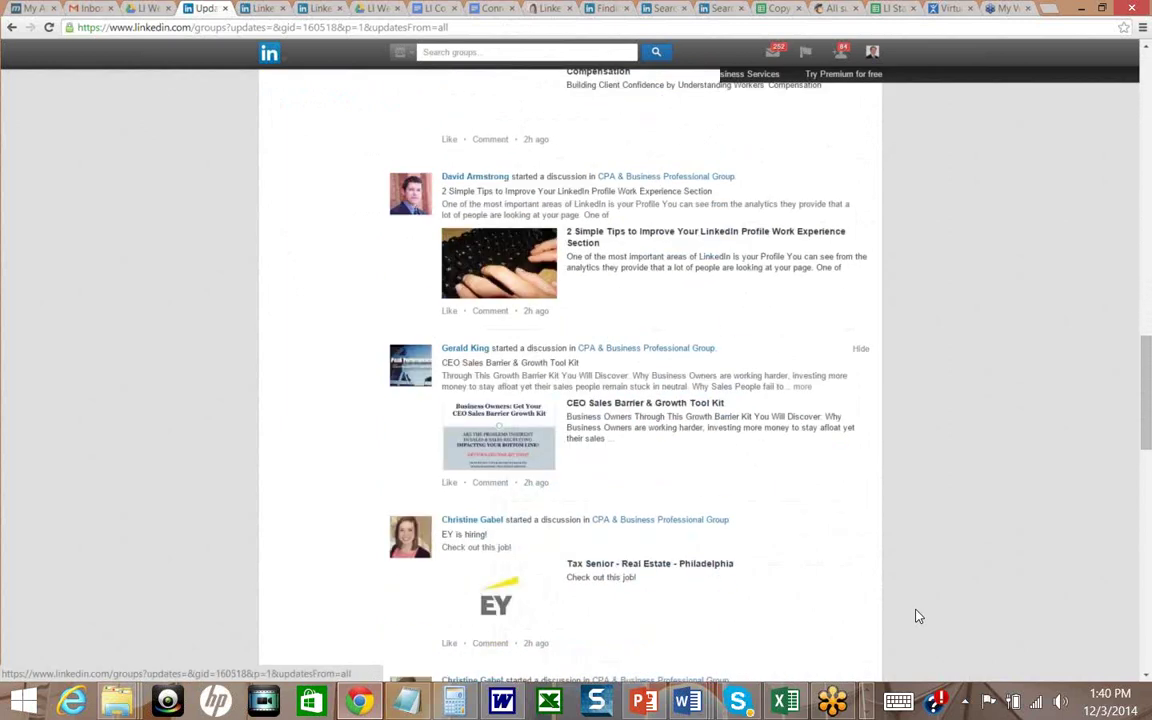
scroll(918, 616, down, 4)
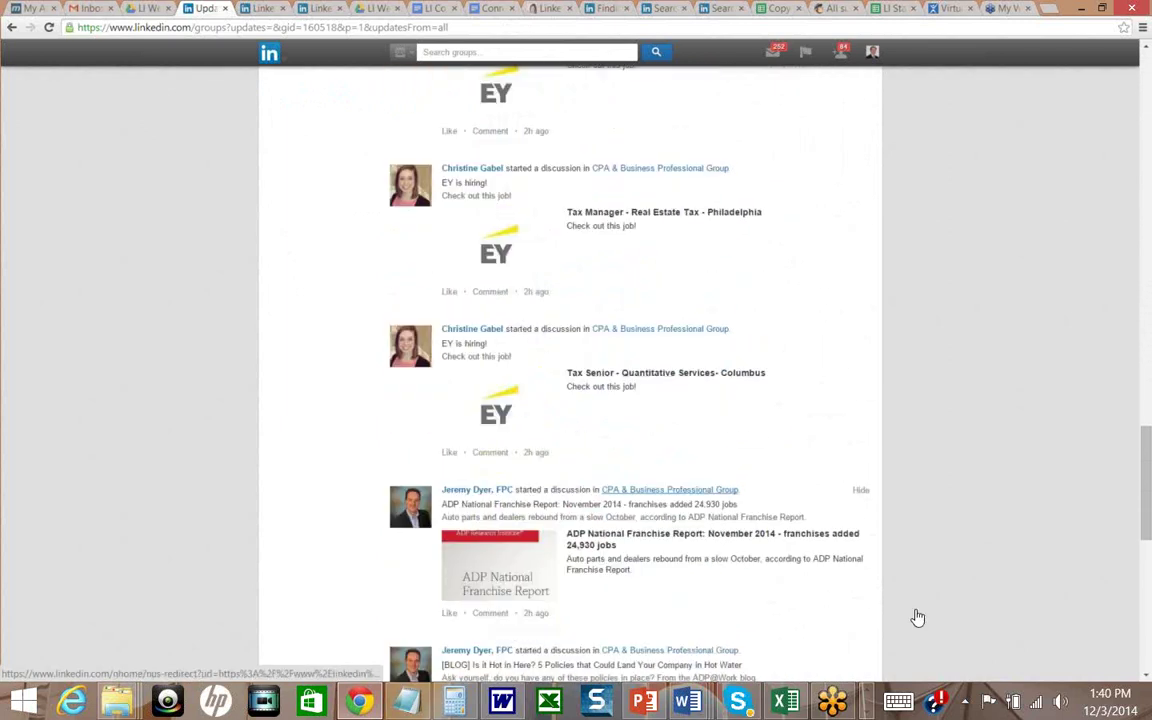
scroll(918, 616, down, 4)
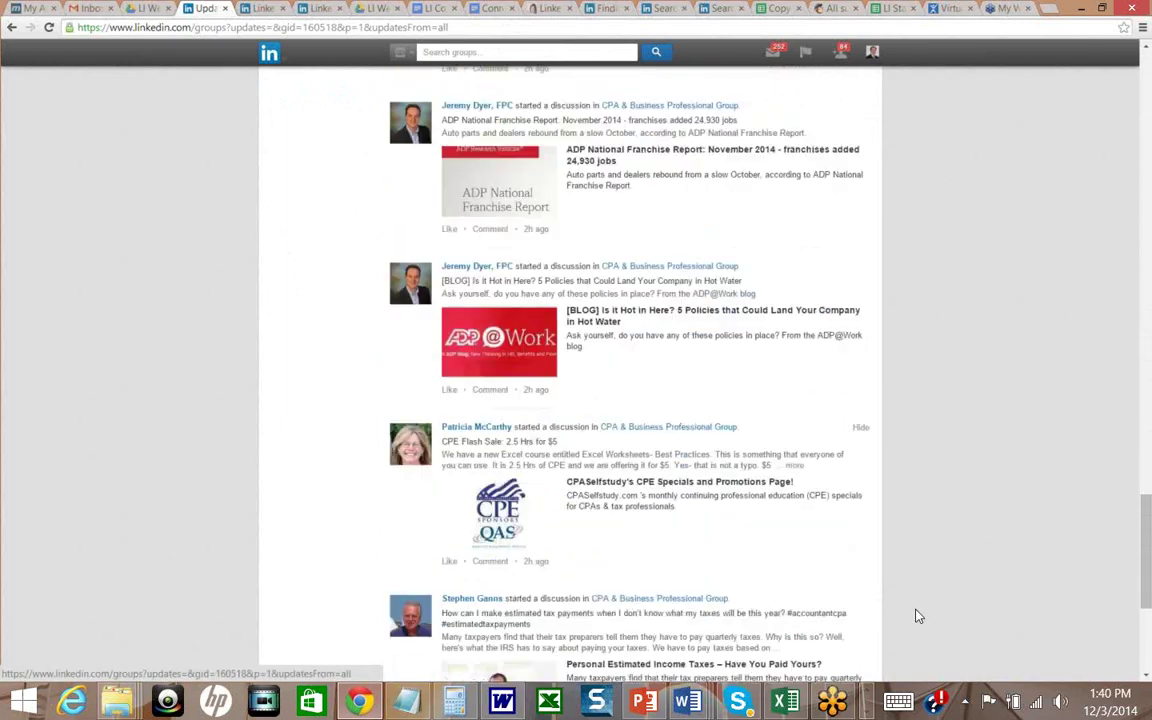
scroll(918, 616, down, 3)
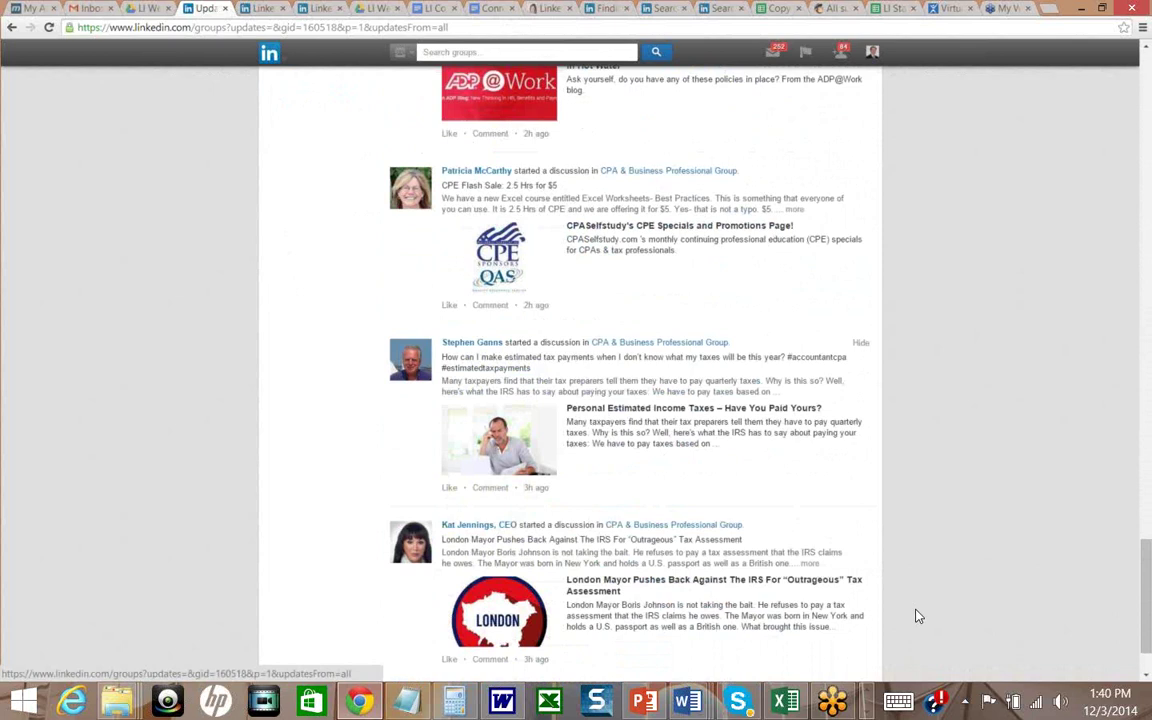
scroll(918, 616, down, 2)
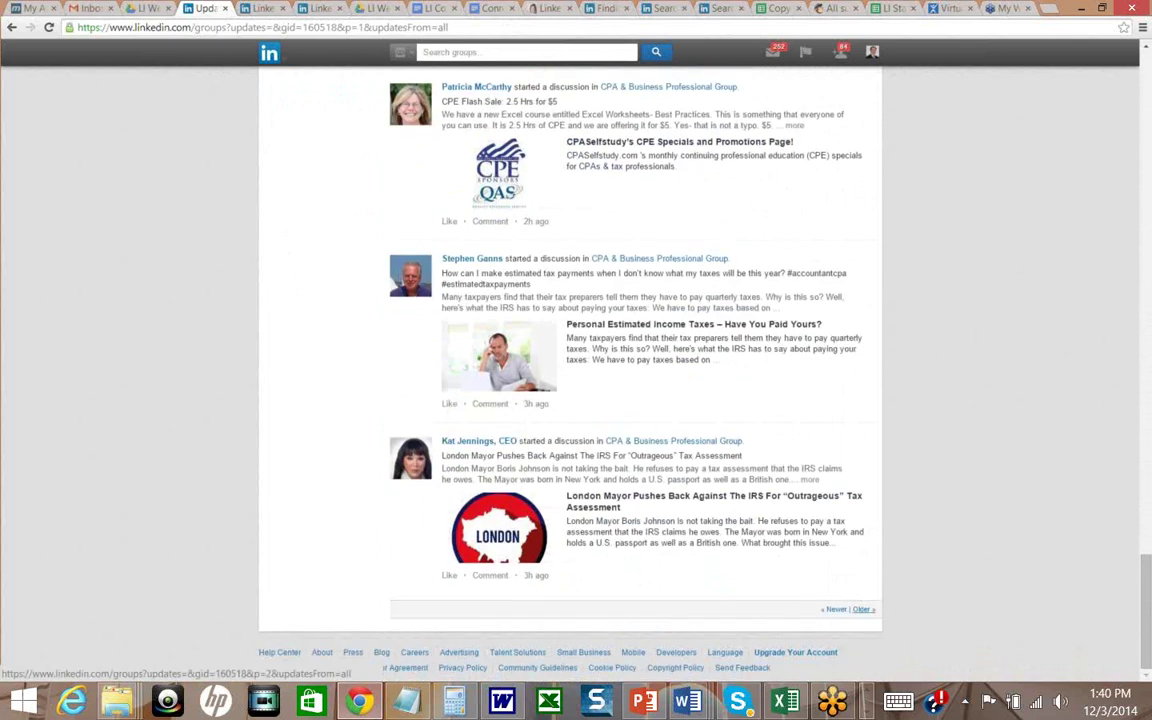
Step: Load page 2 of older posts and scroll down to the repeated ADP webinar CPE posts
click(862, 609)
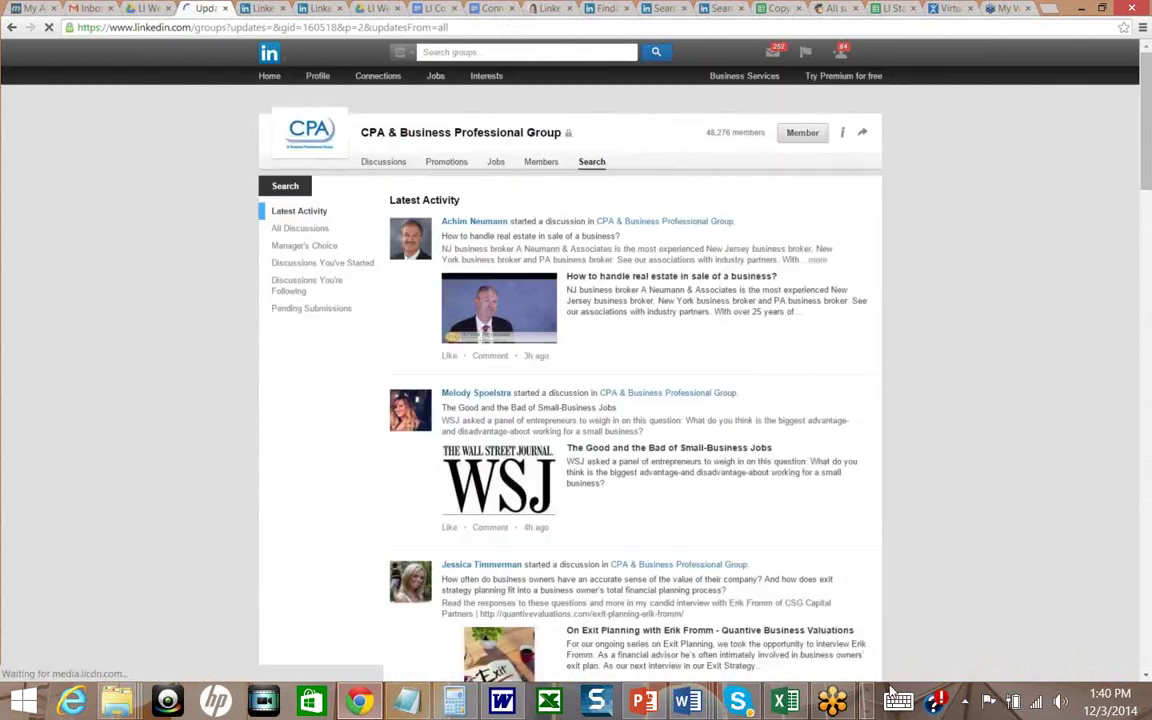
scroll(891, 660, down, 5)
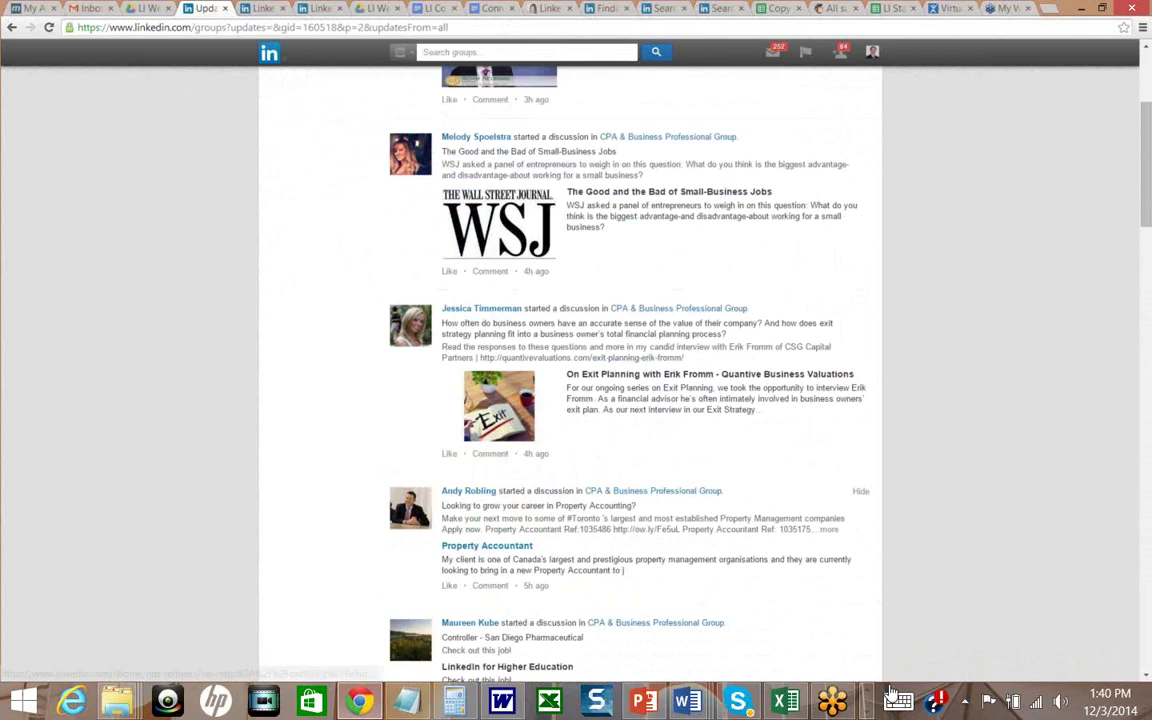
scroll(891, 688, down, 4)
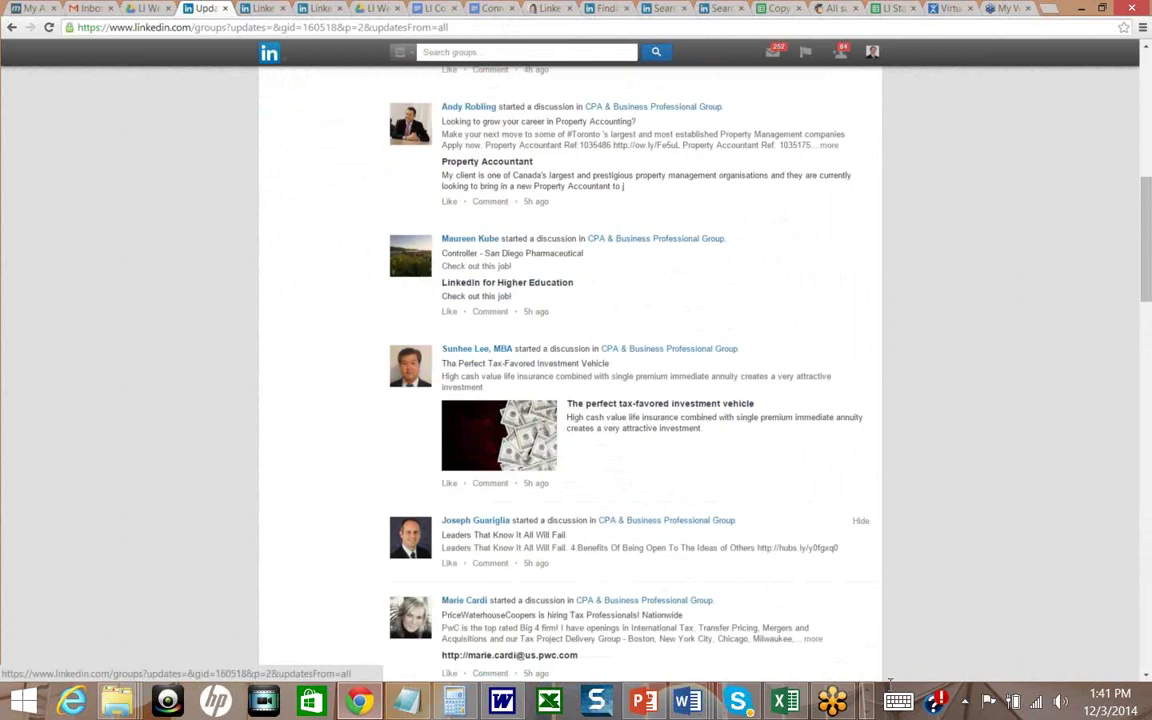
scroll(891, 683, down, 4)
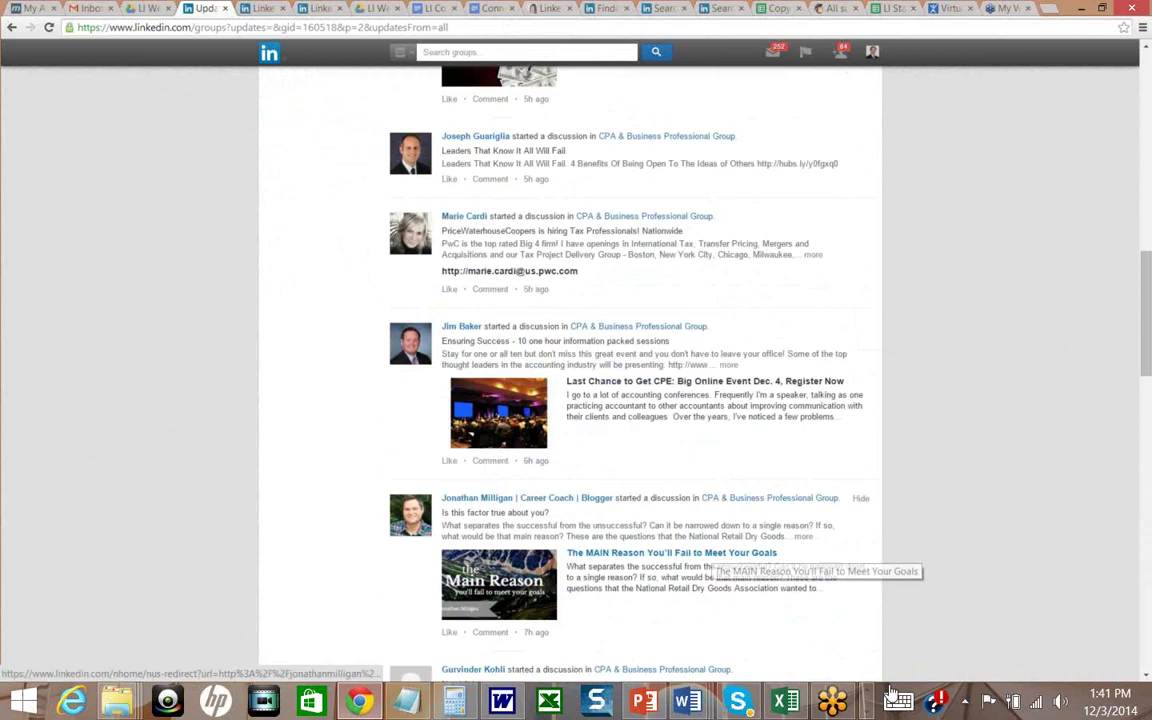
scroll(891, 688, down, 4)
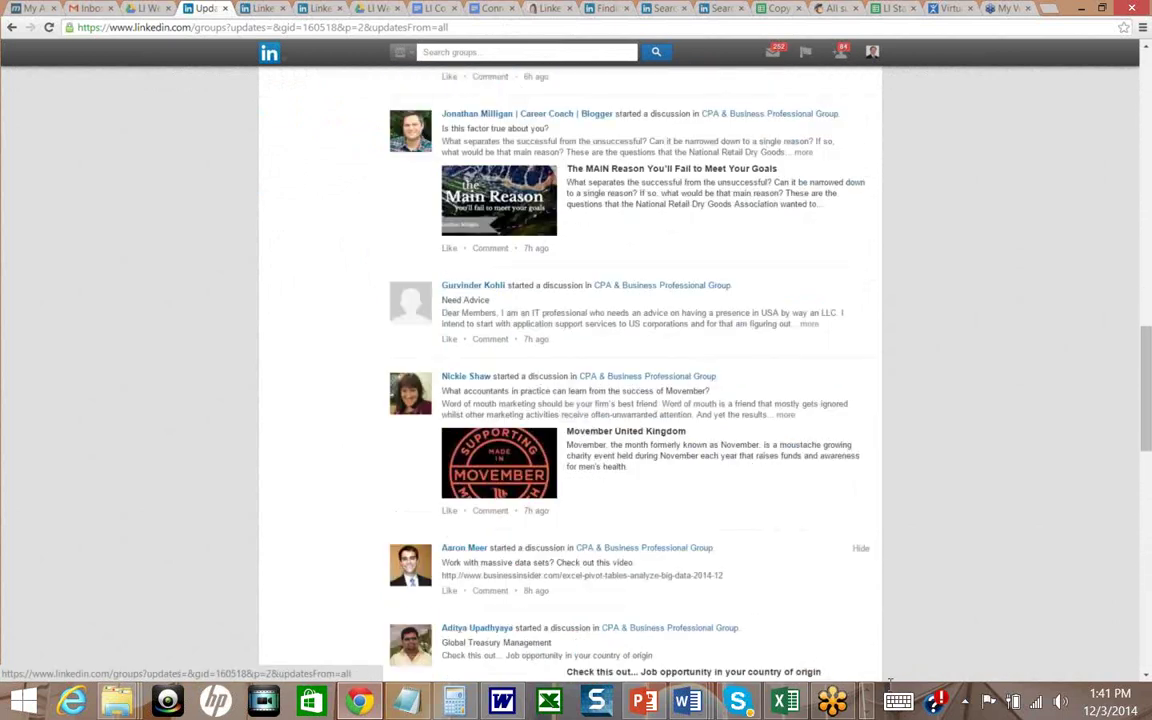
scroll(891, 688, down, 4)
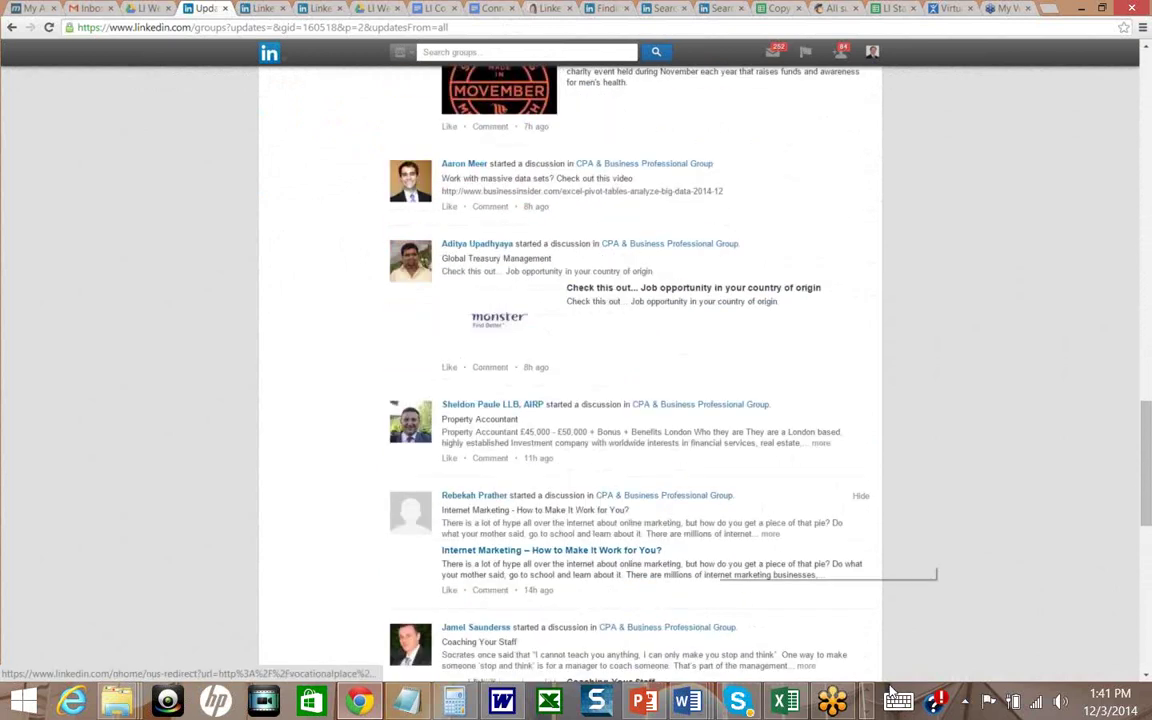
scroll(891, 688, down, 8)
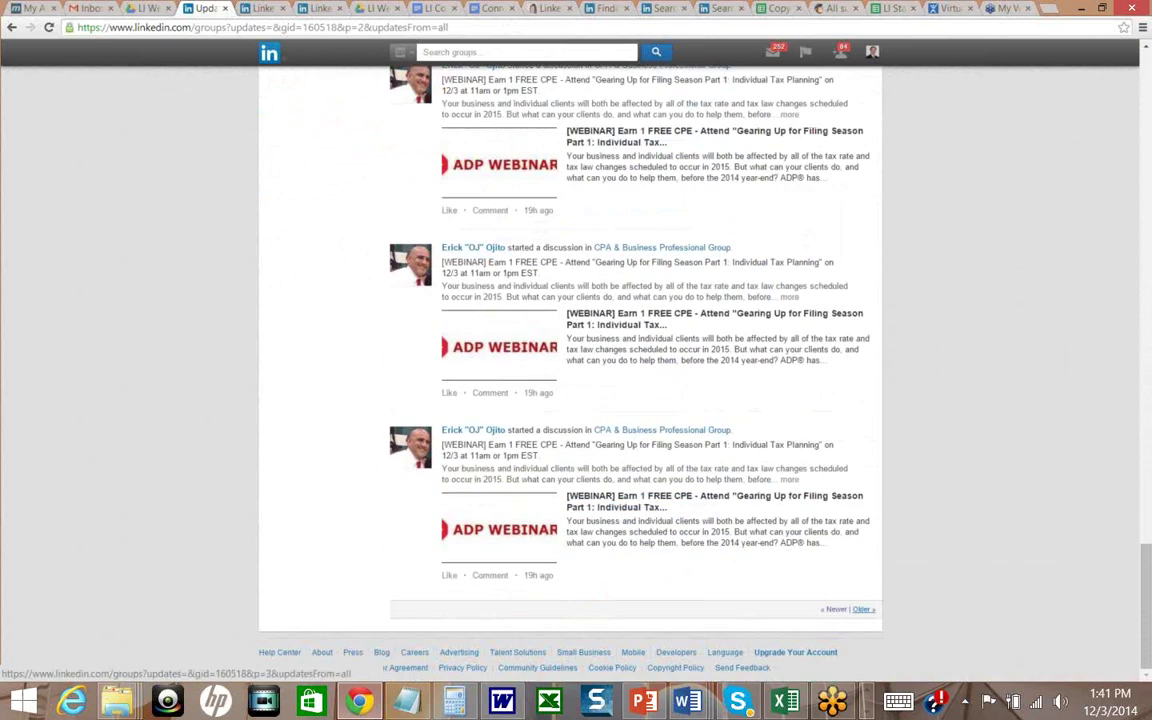
Step: Load an even older page of group discussions and scroll through its posts
click(862, 609)
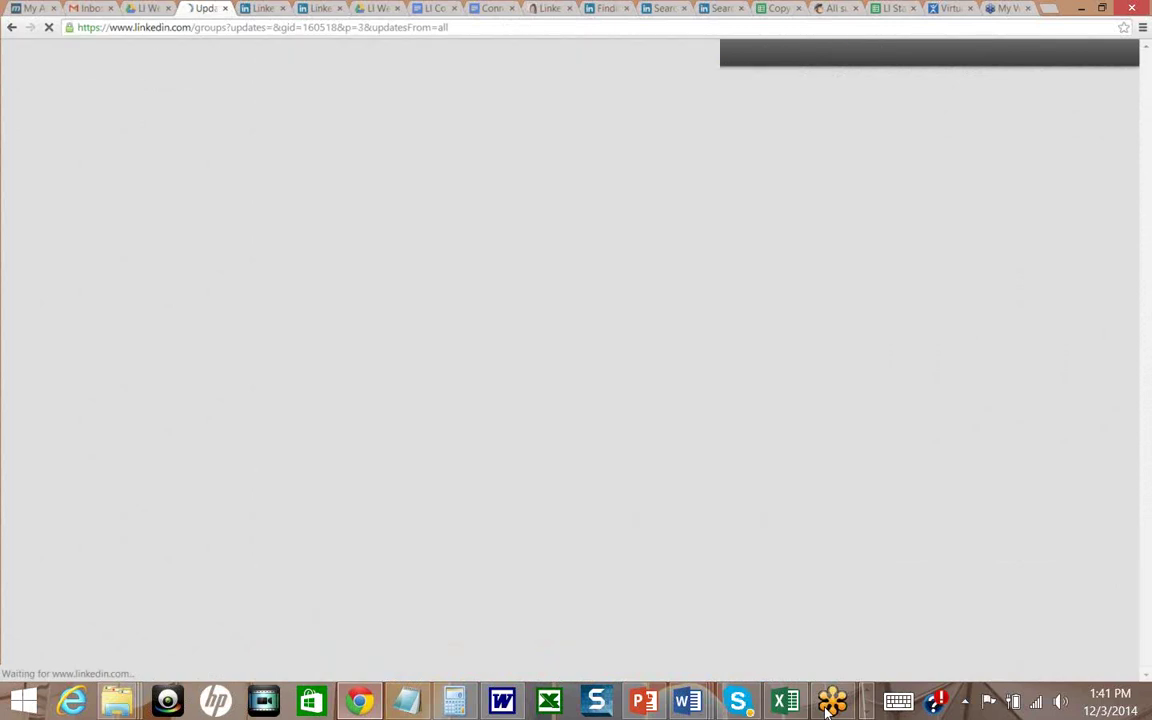
scroll(826, 708, down, 3)
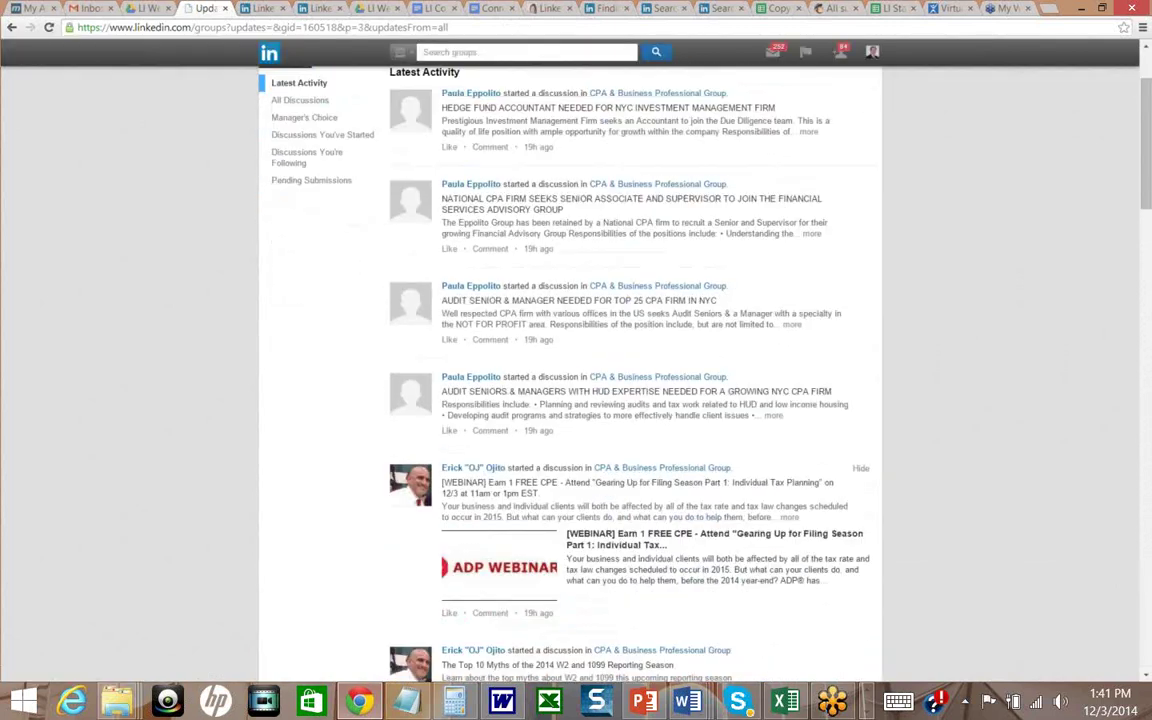
scroll(826, 708, down, 6)
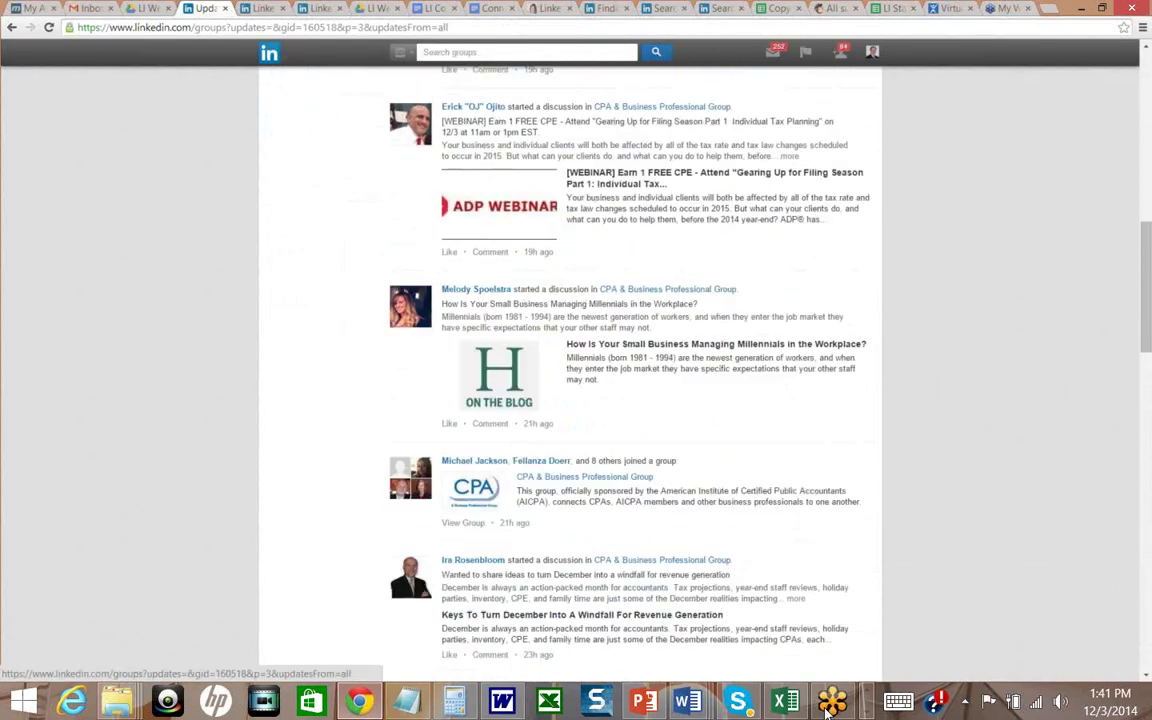
scroll(826, 708, down, 4)
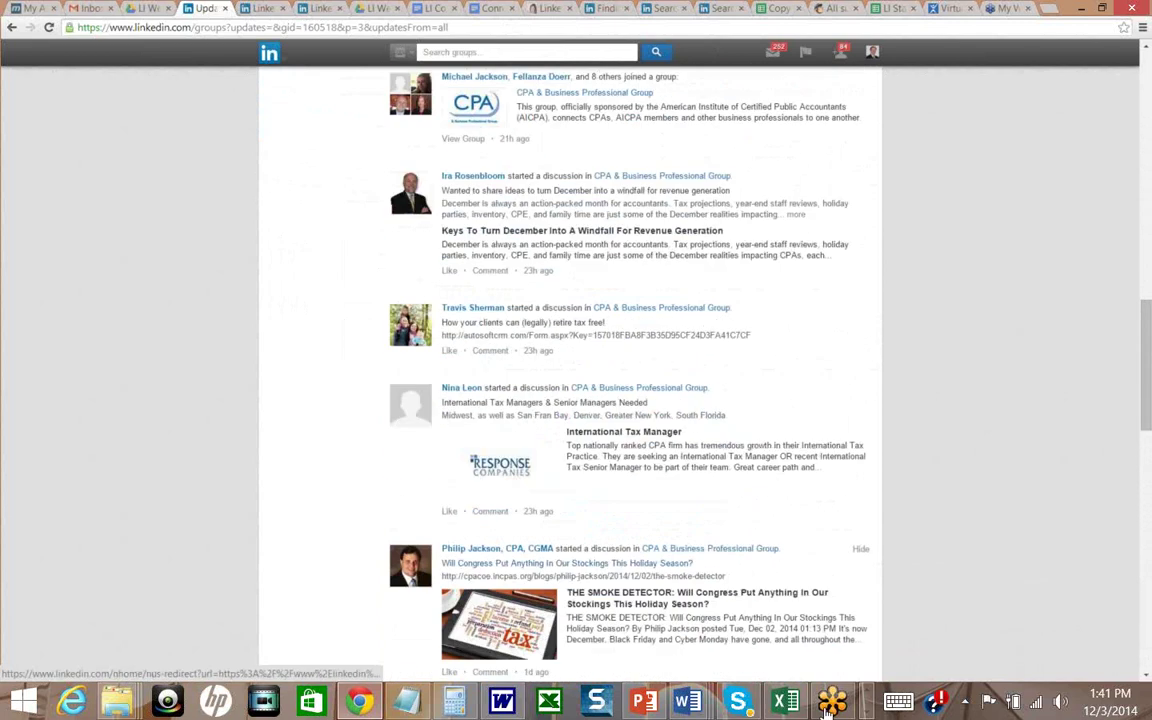
scroll(826, 708, down, 5)
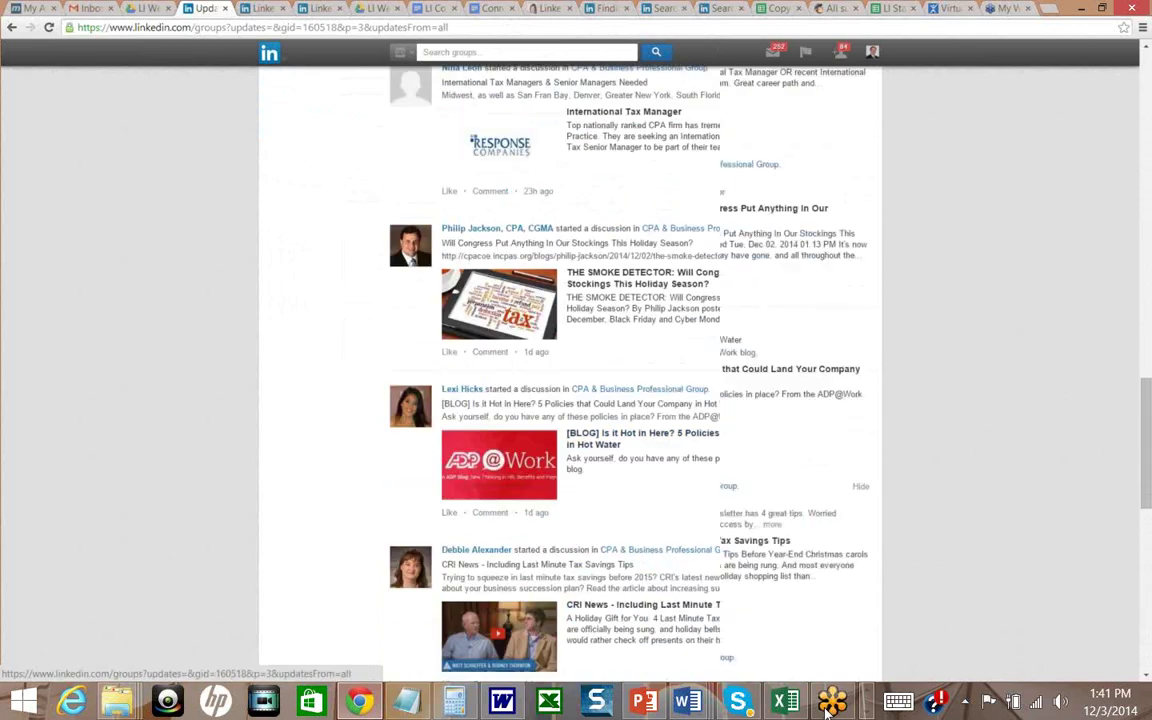
scroll(826, 708, down, 2)
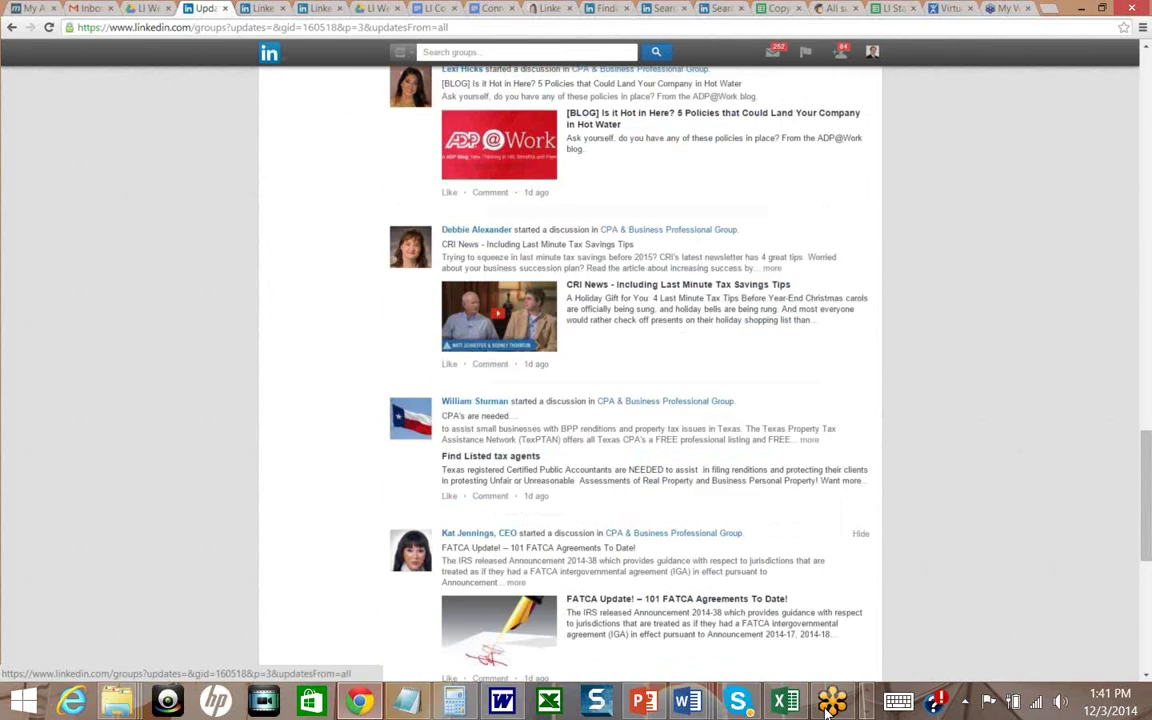
scroll(826, 708, up, 3)
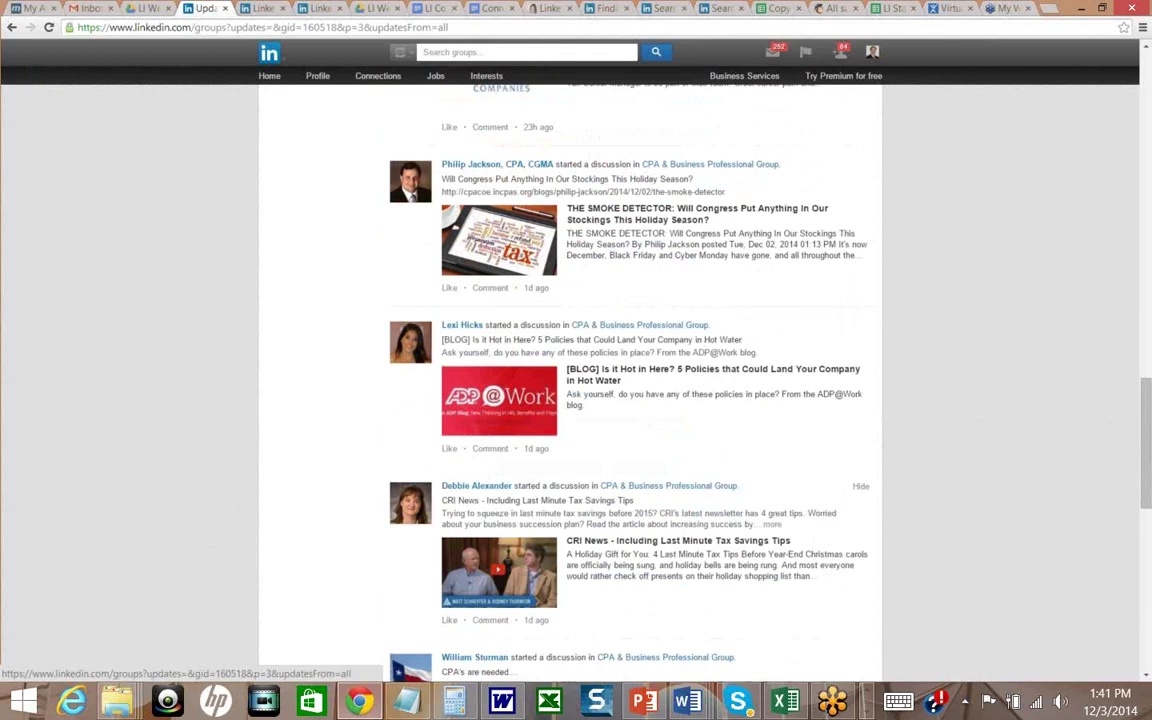
scroll(826, 708, up, 2)
scroll(826, 708, down, 3)
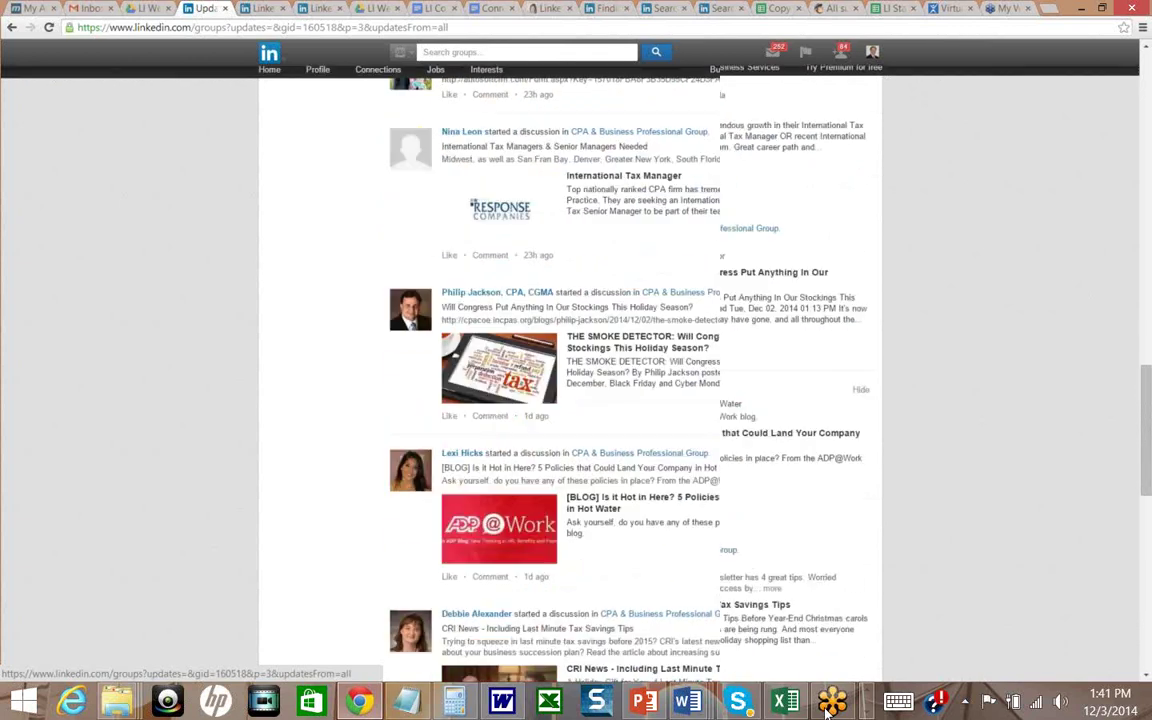
scroll(826, 708, down, 2)
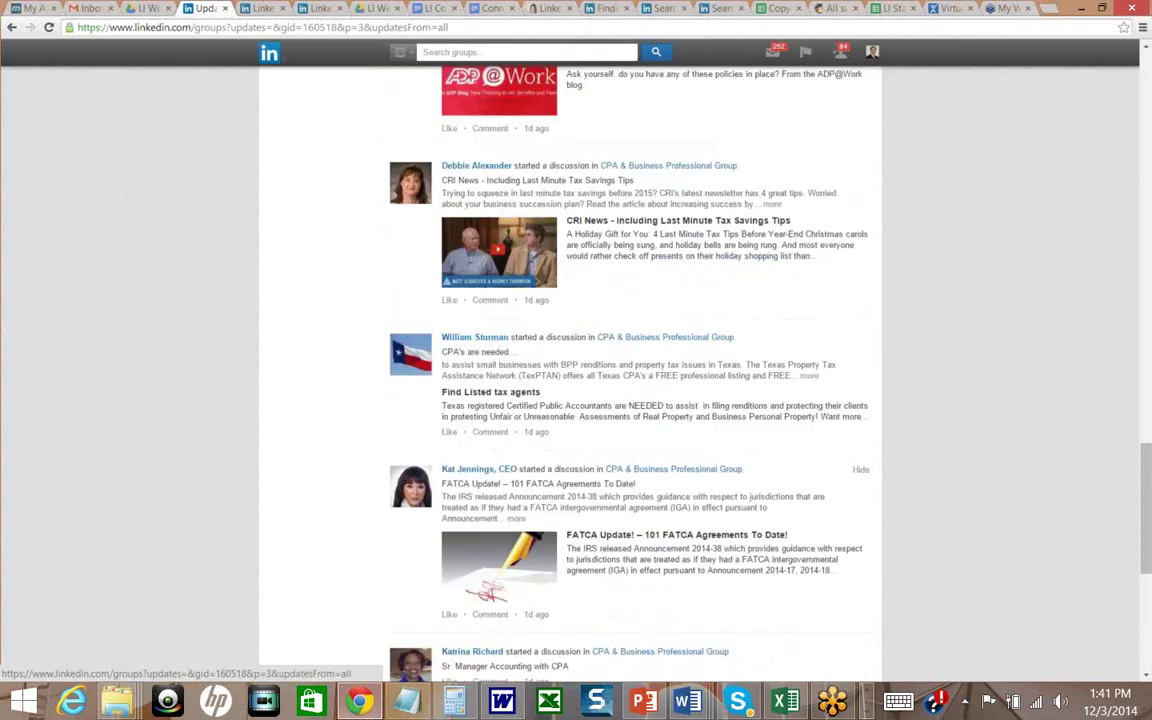
scroll(826, 708, down, 1)
scroll(826, 708, down, 3)
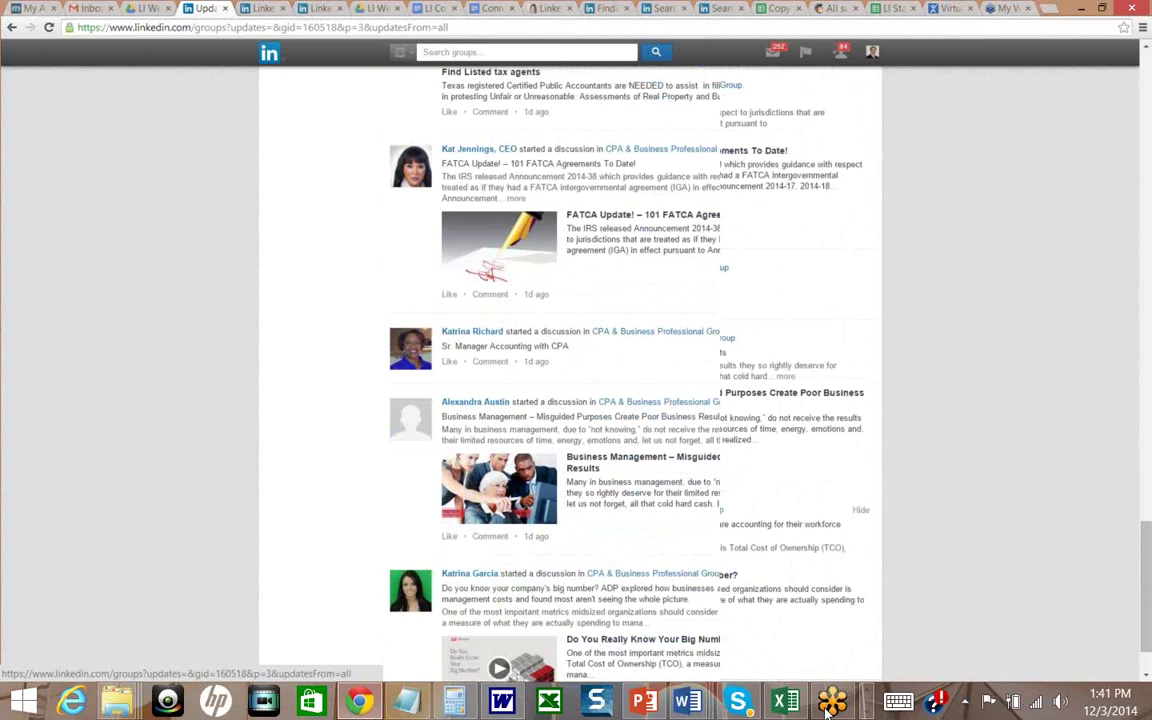
scroll(810, 704, up, 6)
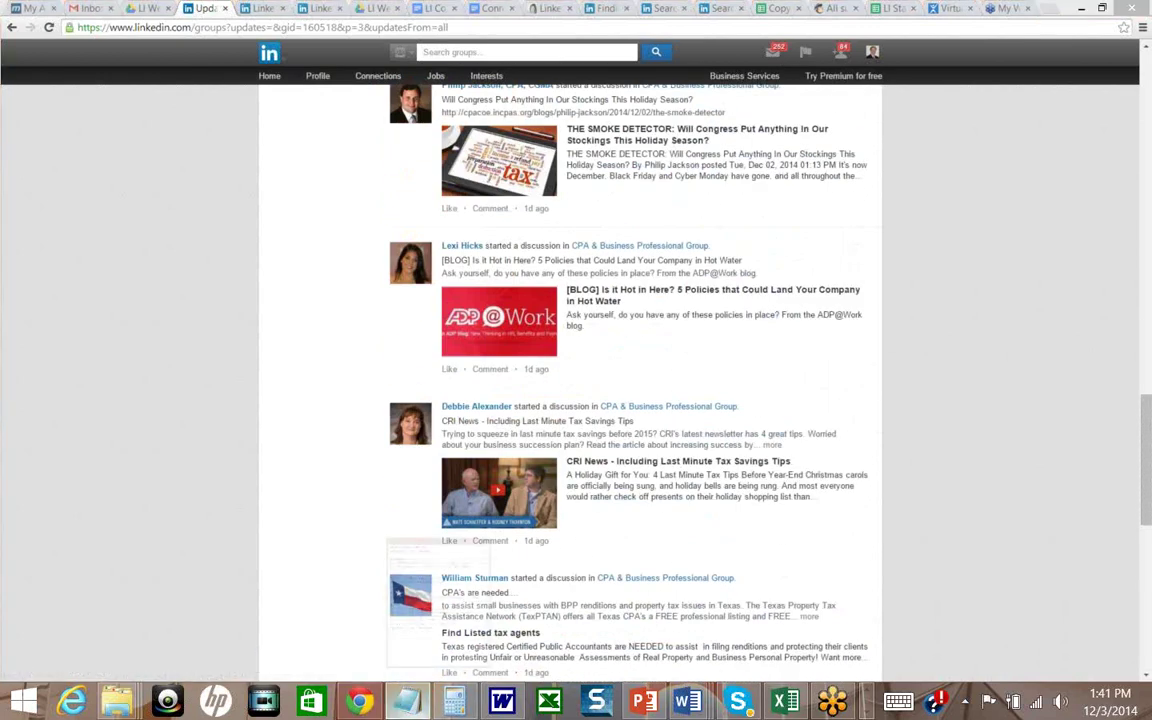
Step: Check the meeting notes in Notepad, then return to LinkedIn and open the group's Members list
click(406, 700)
click(548, 520)
right_click(485, 508)
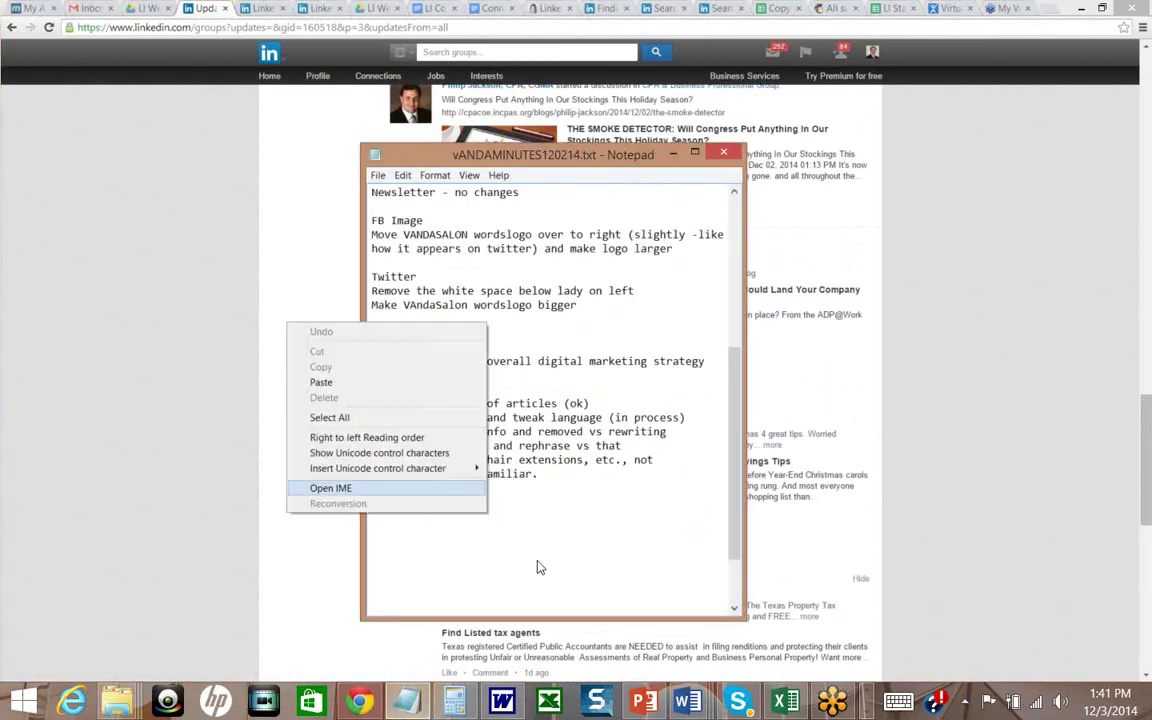
click(849, 191)
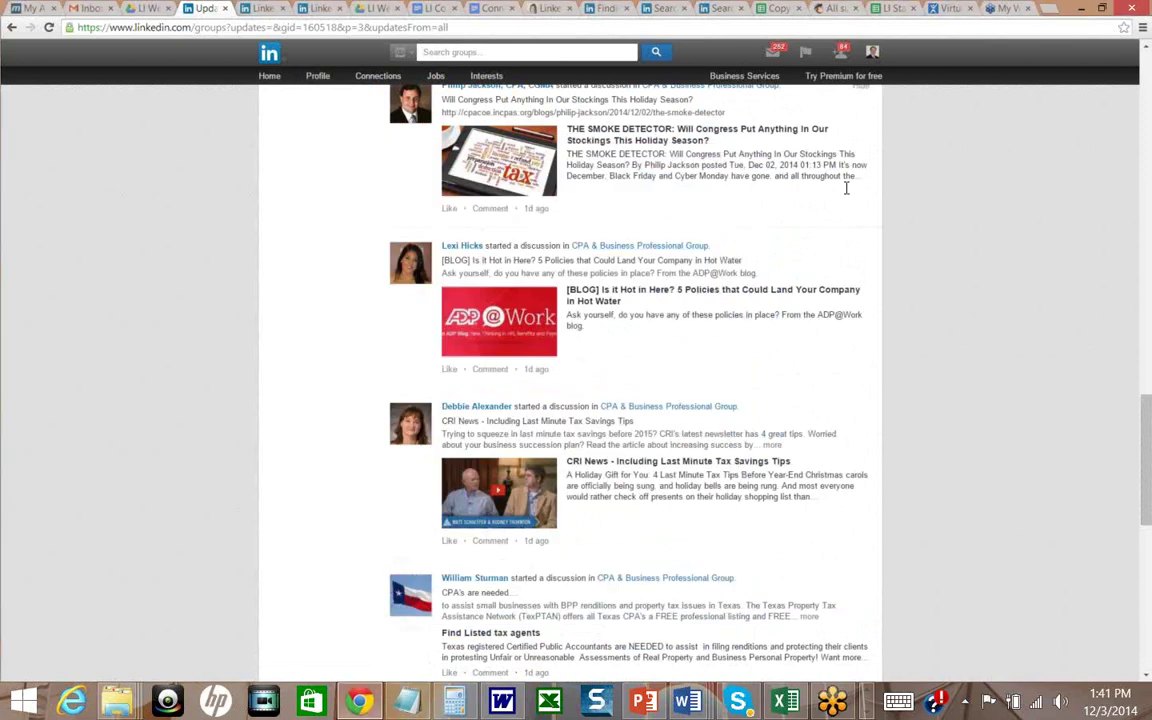
scroll(679, 328, up, 3)
scroll(679, 328, up, 10)
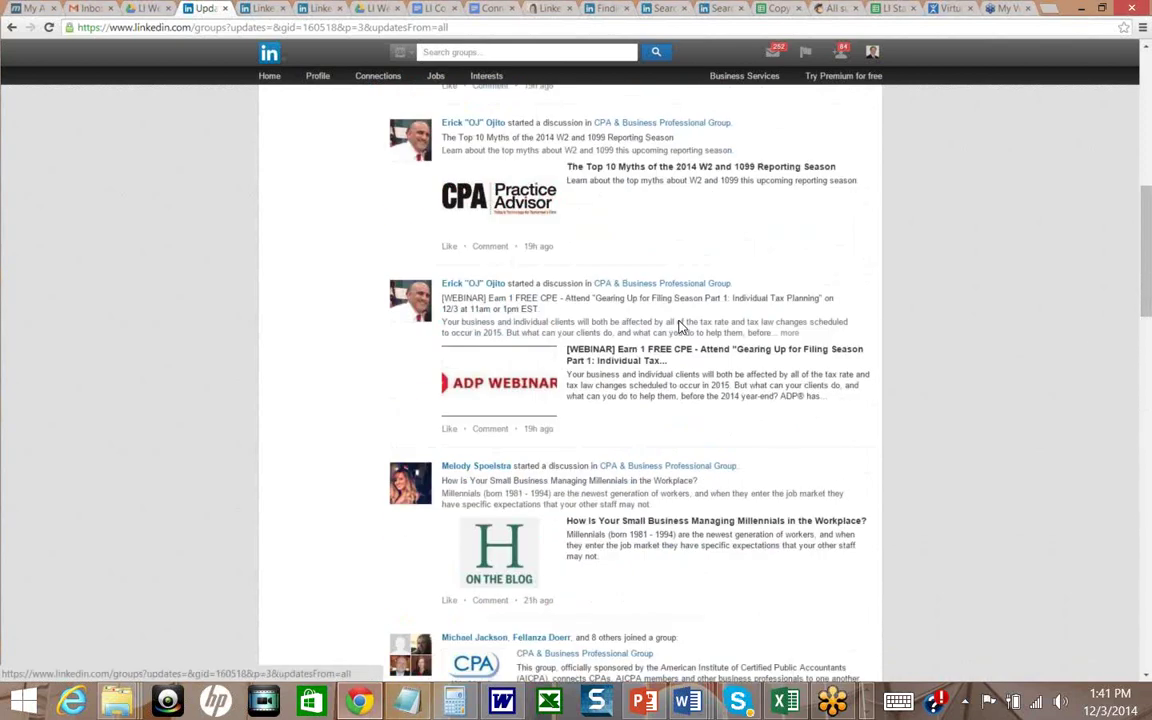
click(671, 220)
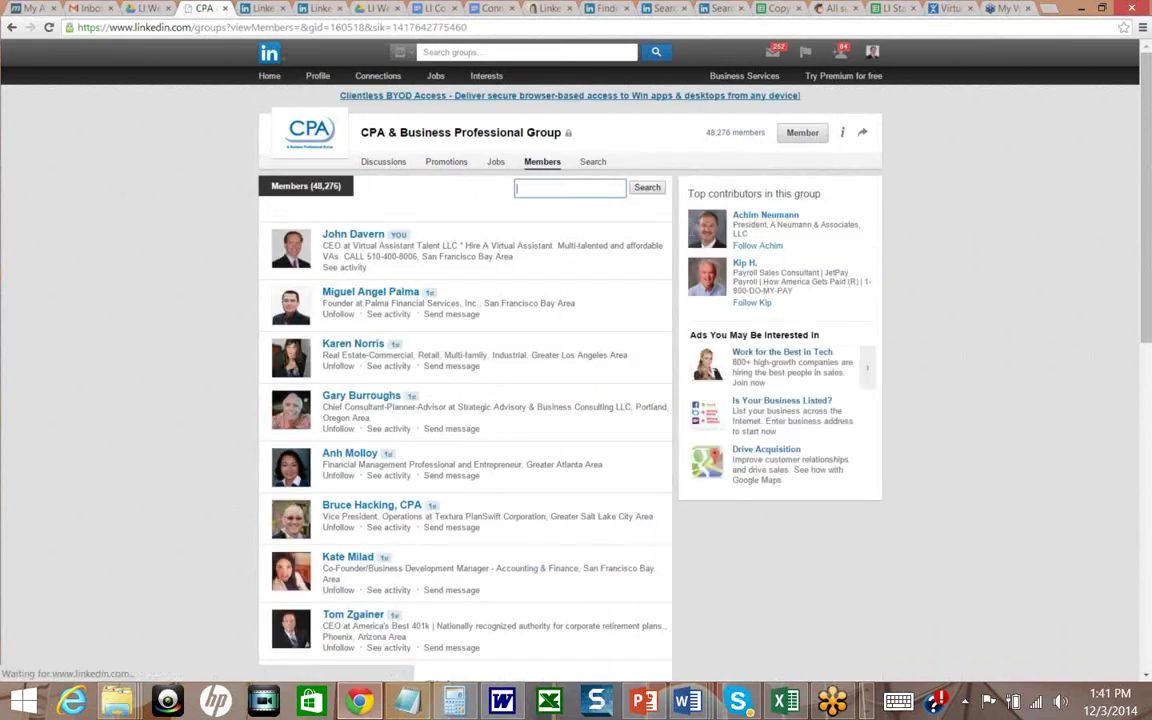
Step: Paste the member's name into the Members search and run it, leaving a single matching result
key(Return)
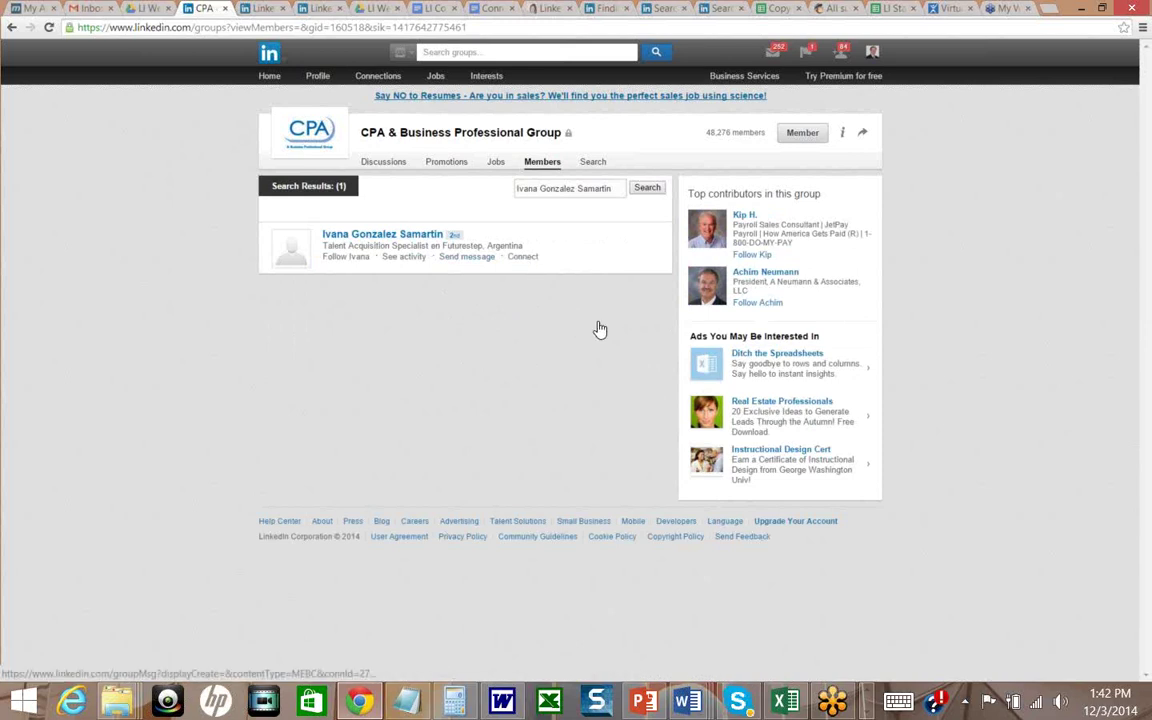
Step: Start a message to the found member, move the message box down, then return to slide 28
click(467, 256)
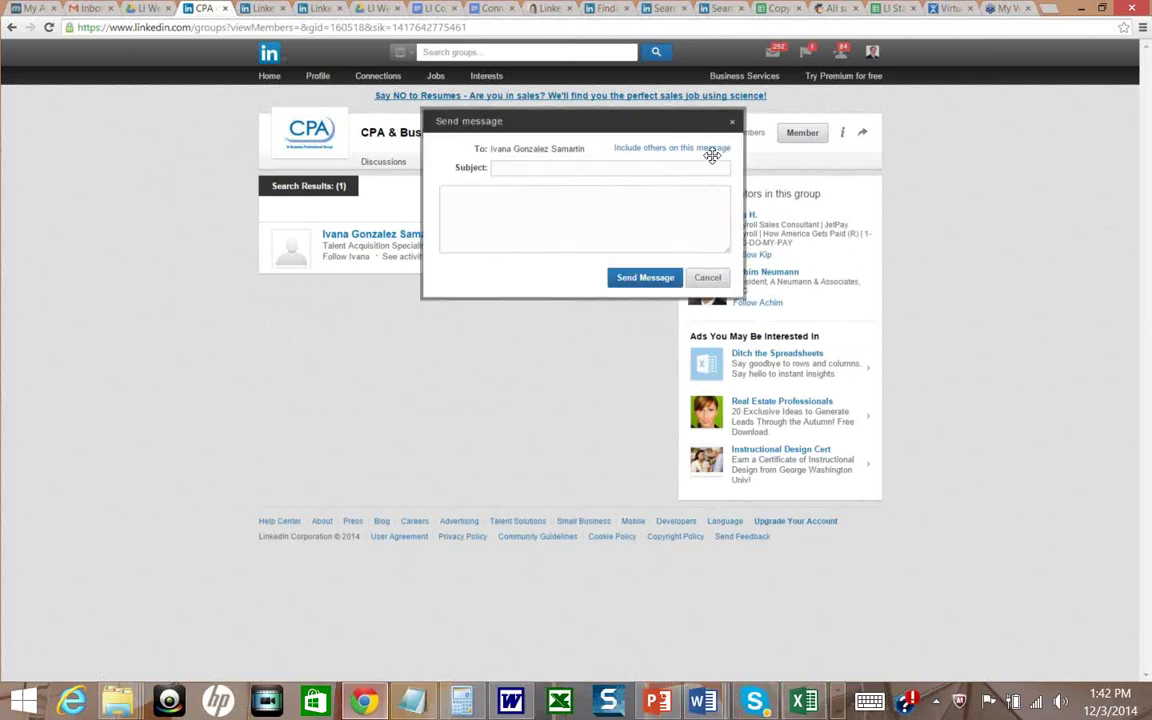
drag(711, 153, 675, 383)
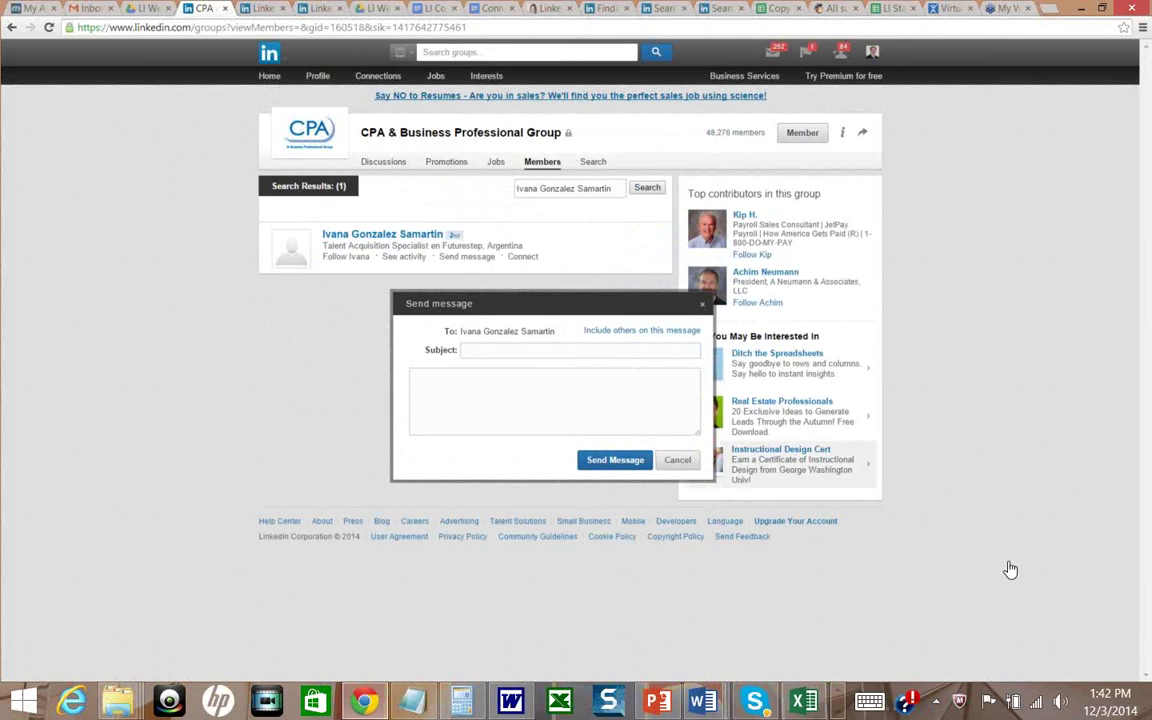
mouse_move(657, 700)
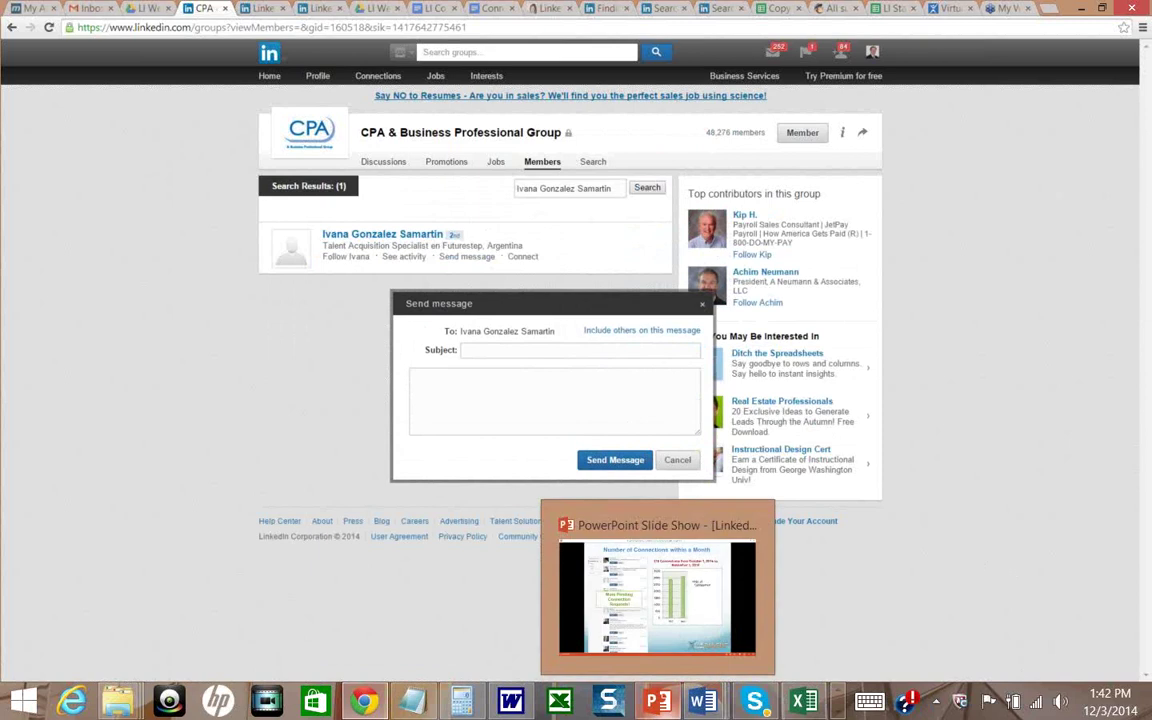
click(657, 605)
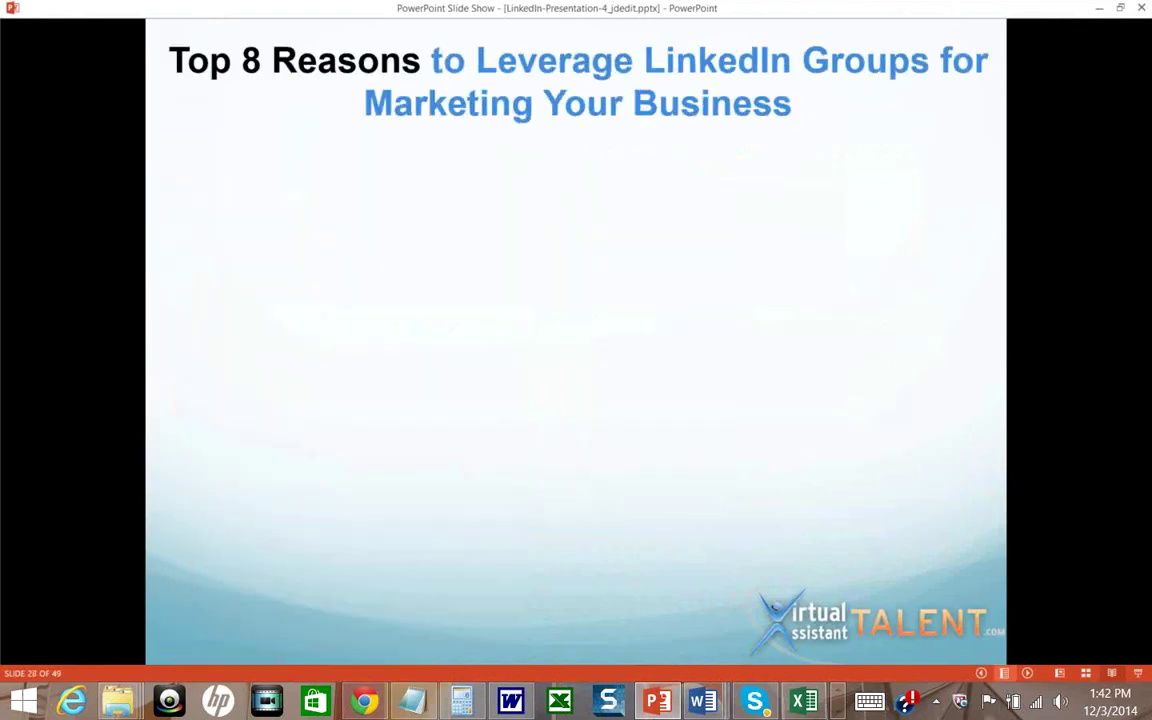
Step: Advance through slides 28–31, dismiss the McAfee alert, and move on to slide 32's Sample Welcome Message
key(Right)
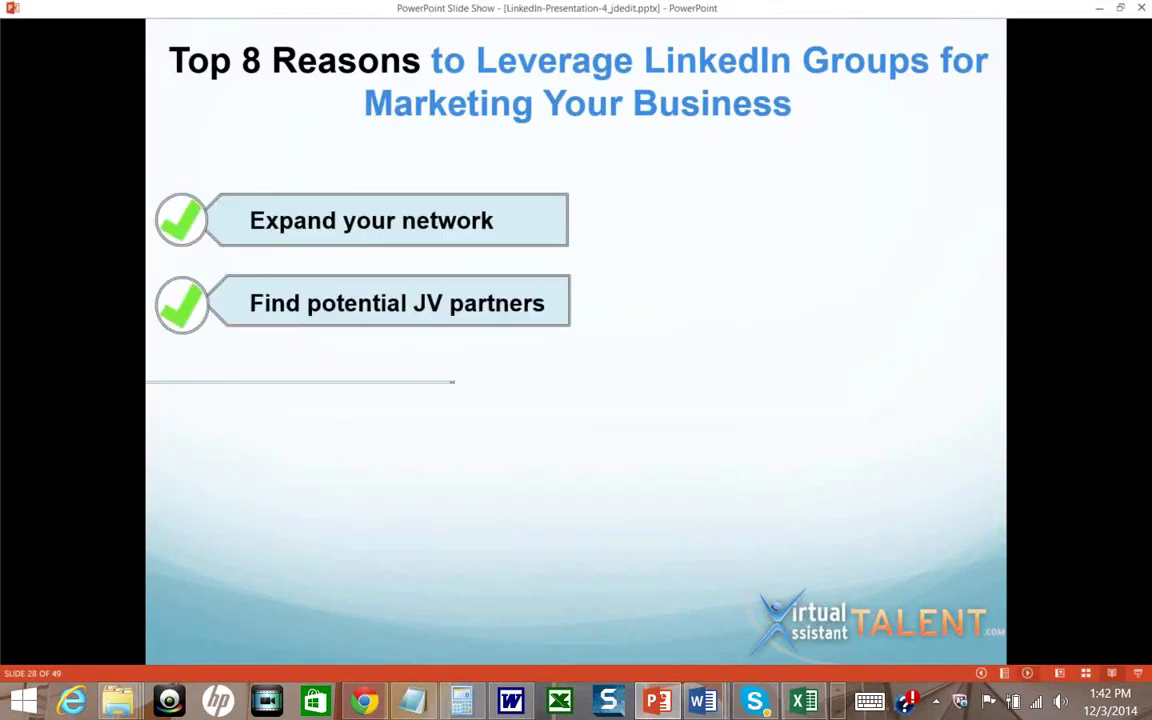
key(Right)
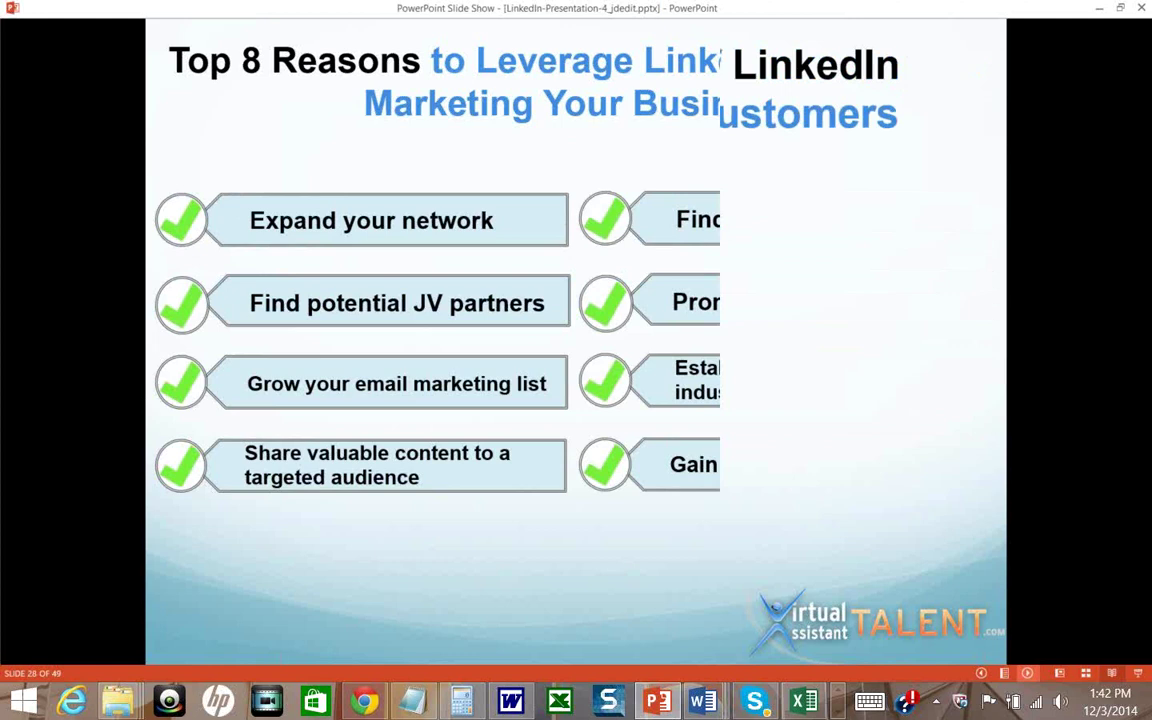
key(Right)
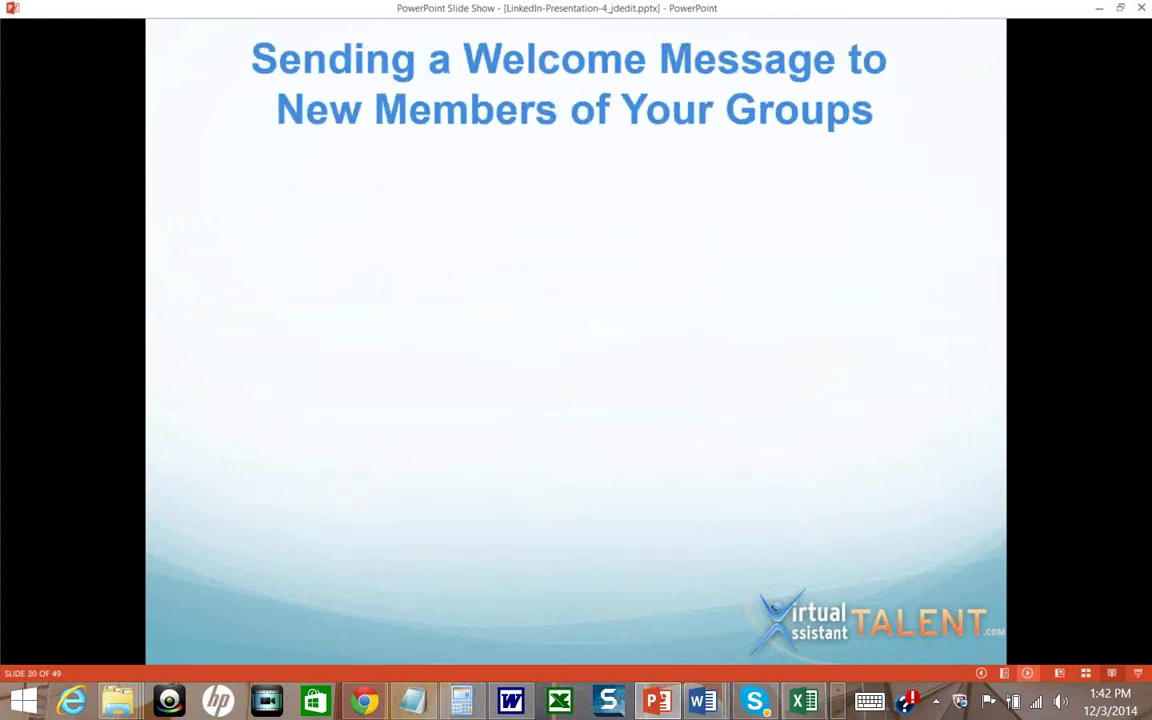
key(Right)
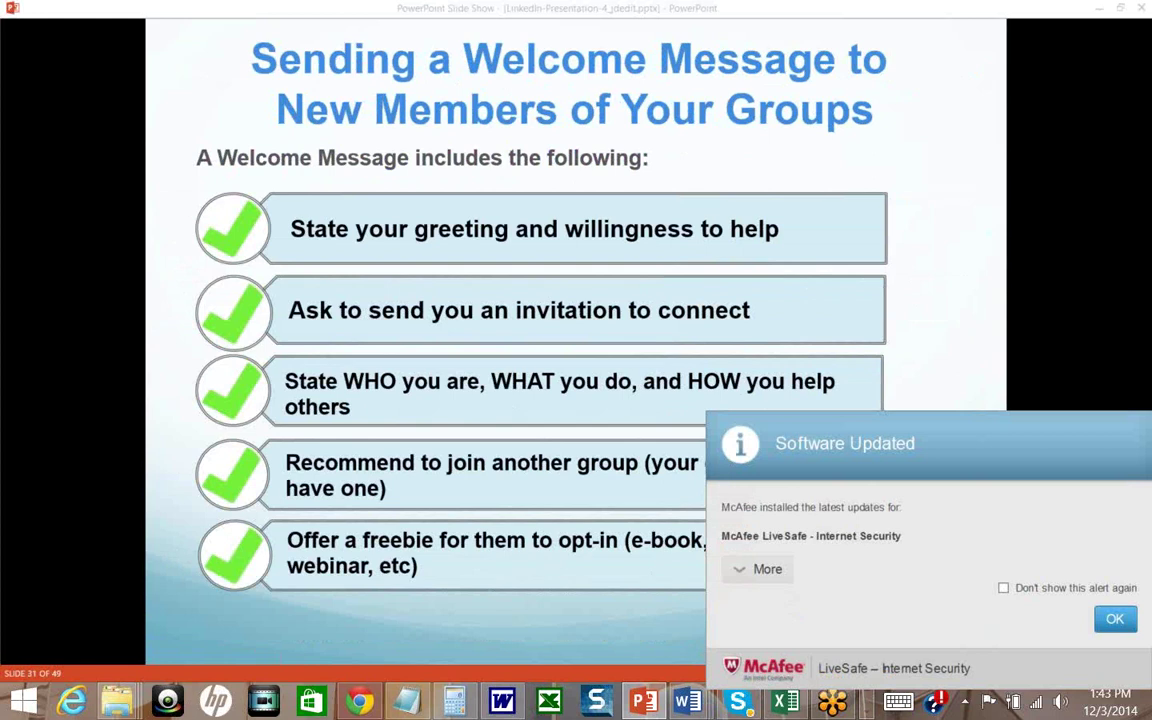
click(1115, 618)
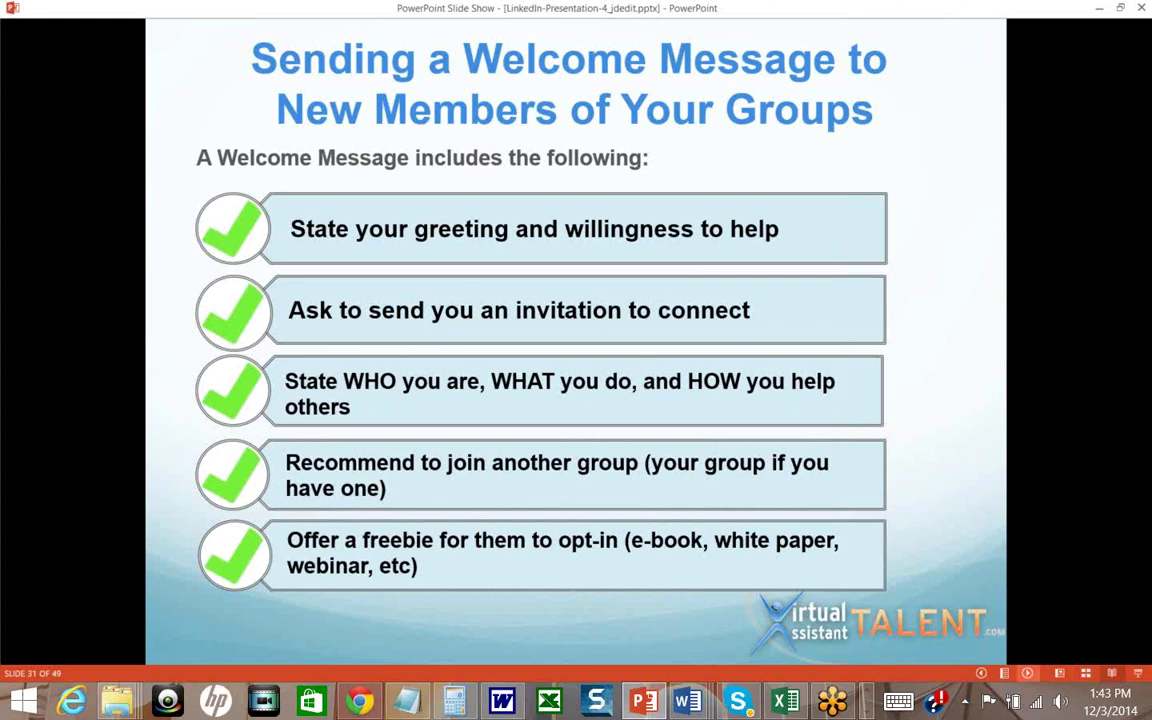
click(1027, 673)
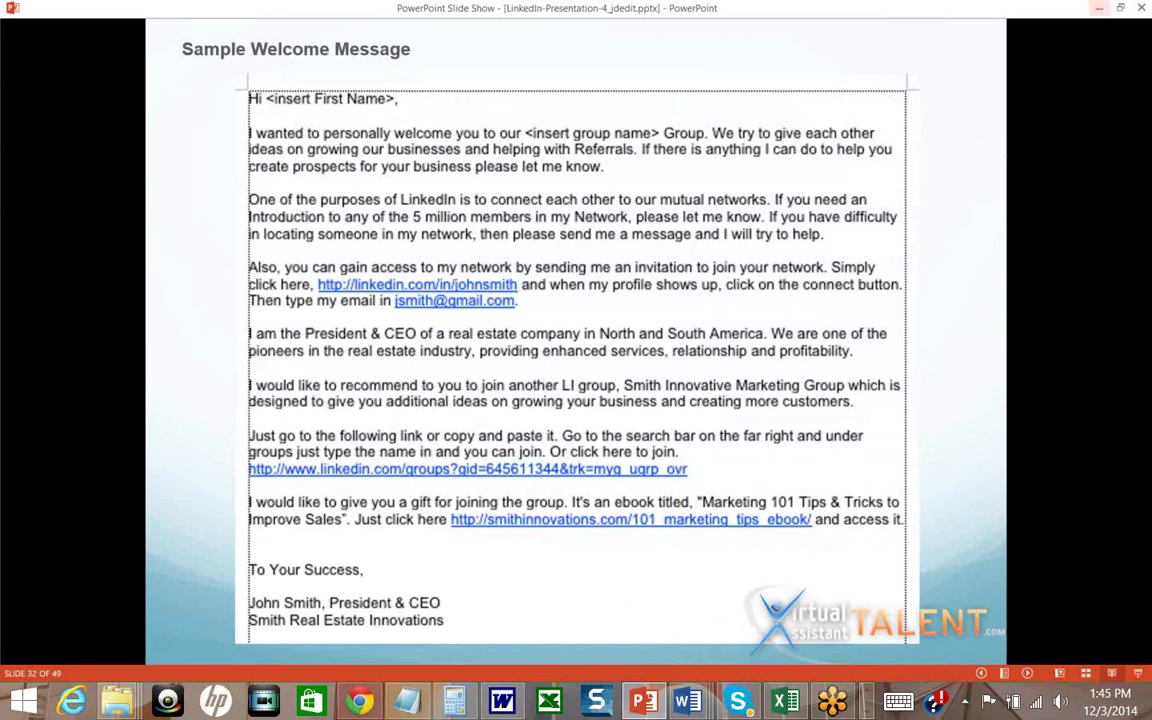
Step: Minimize the slide show and scroll through the MailChimp free e-book list's 201 subscribers
click(1098, 7)
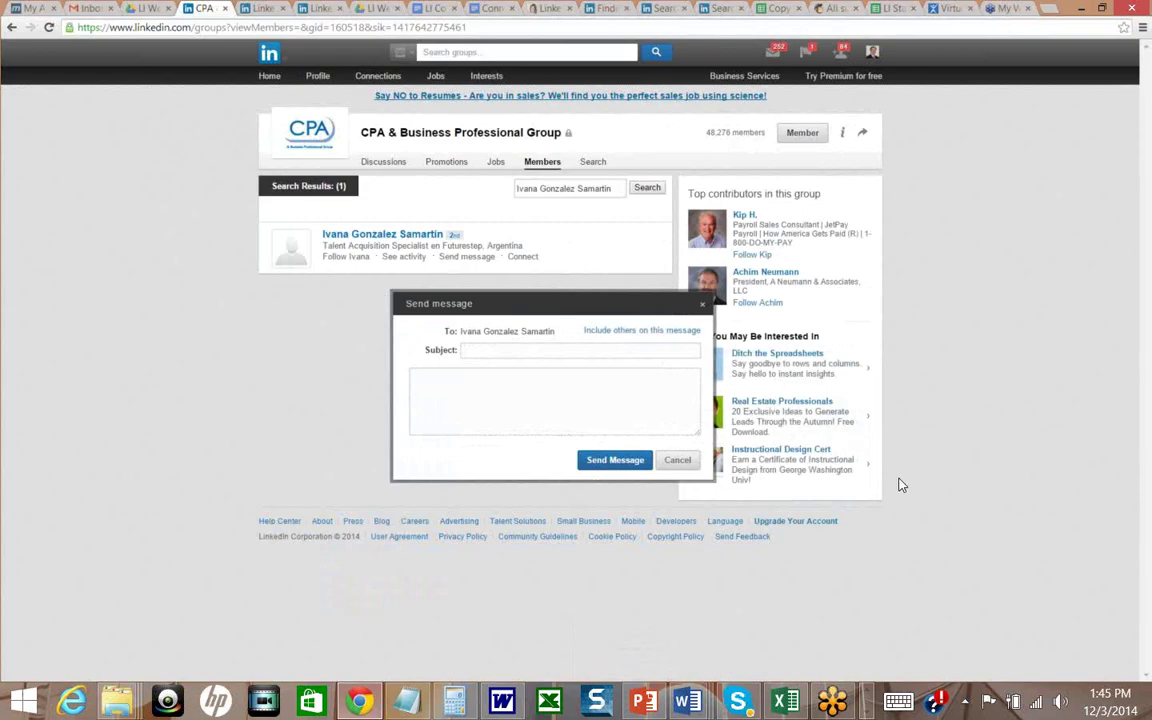
click(835, 9)
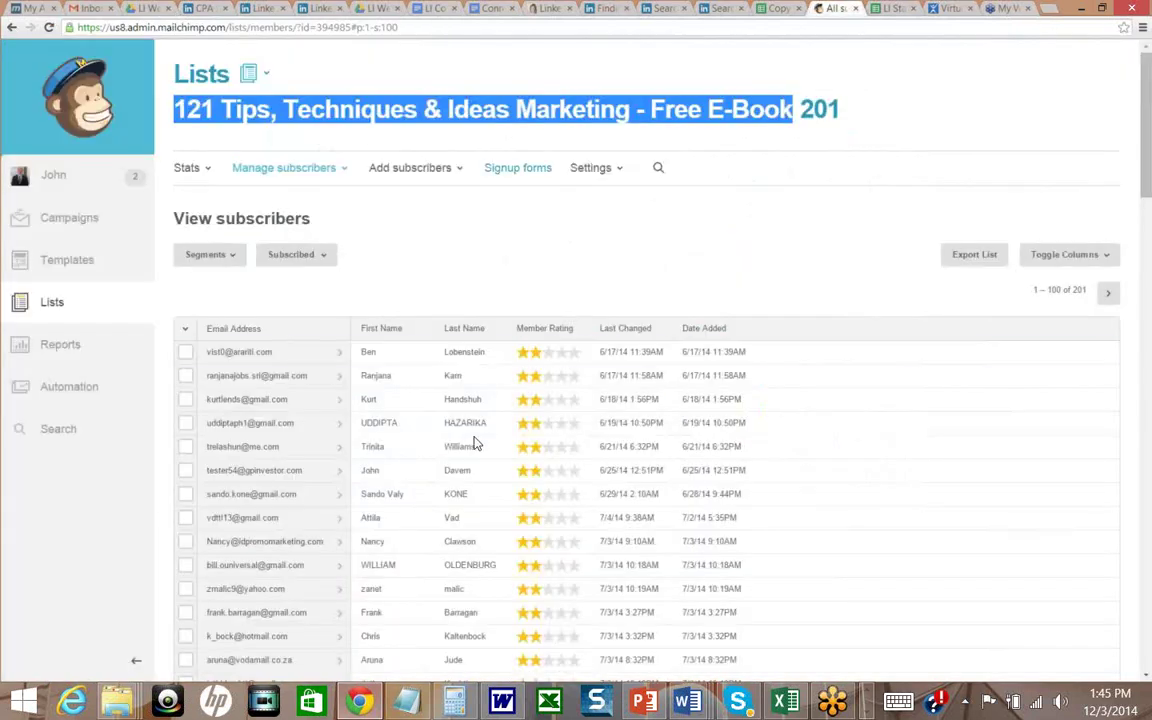
scroll(502, 421, down, 1)
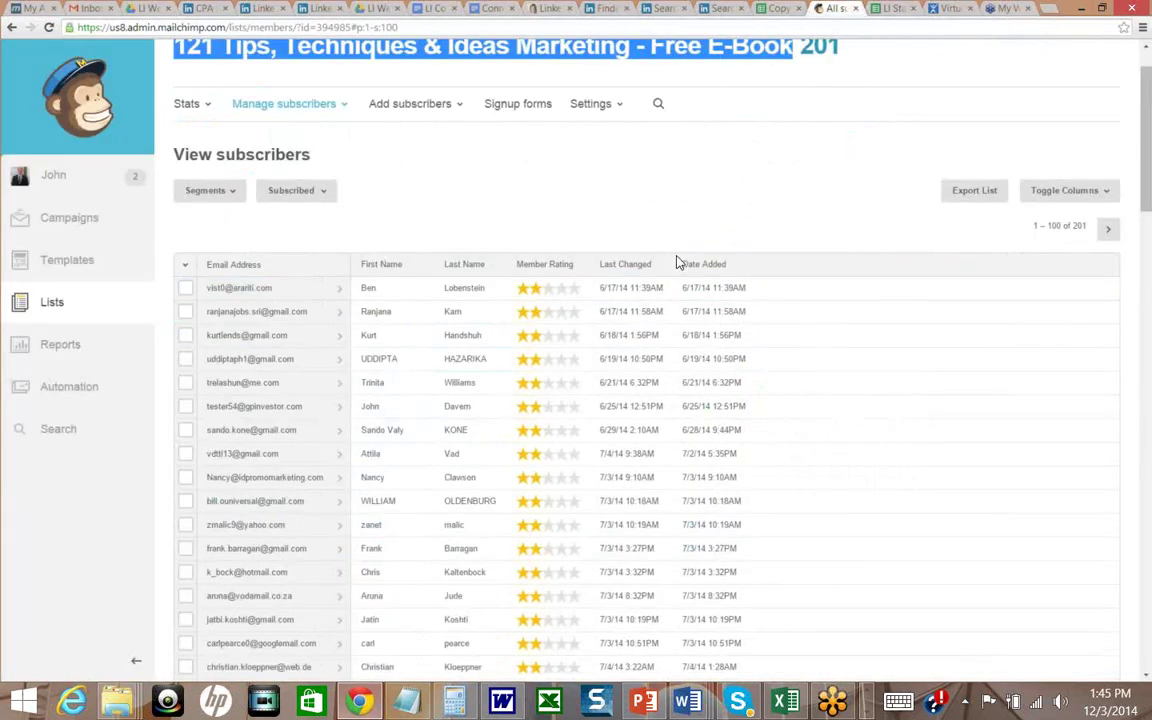
scroll(676, 262, down, 1)
scroll(676, 262, down, 1)
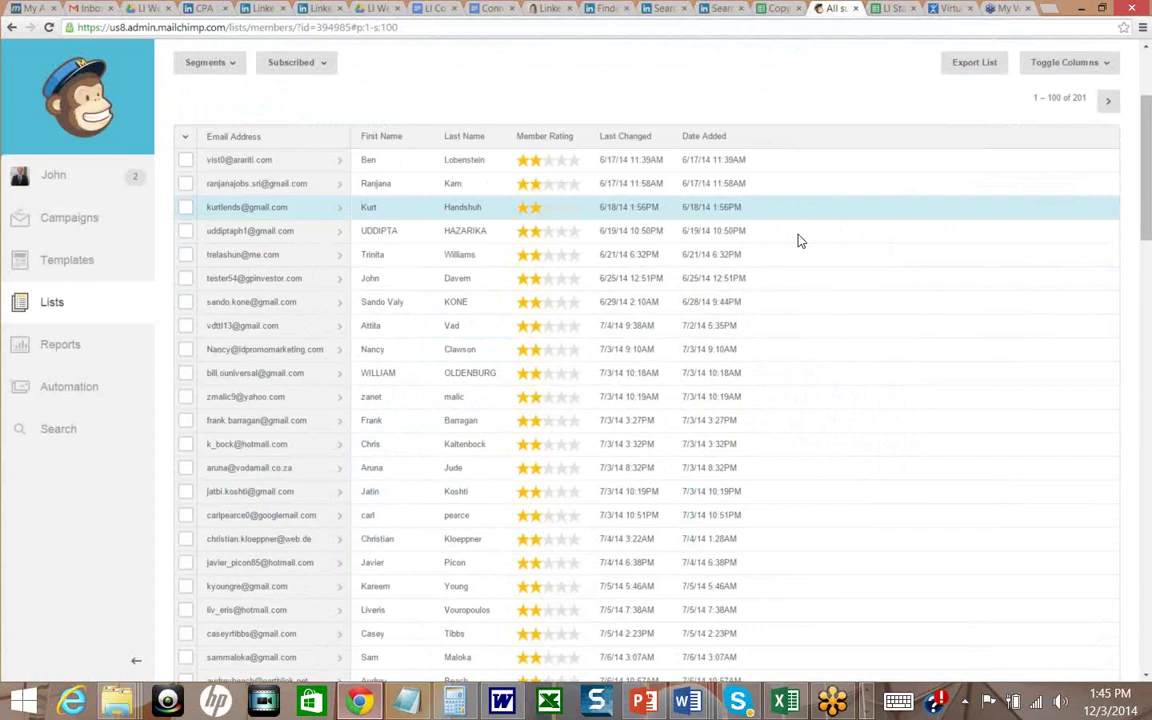
scroll(805, 231, down, 1)
scroll(779, 229, up, 1)
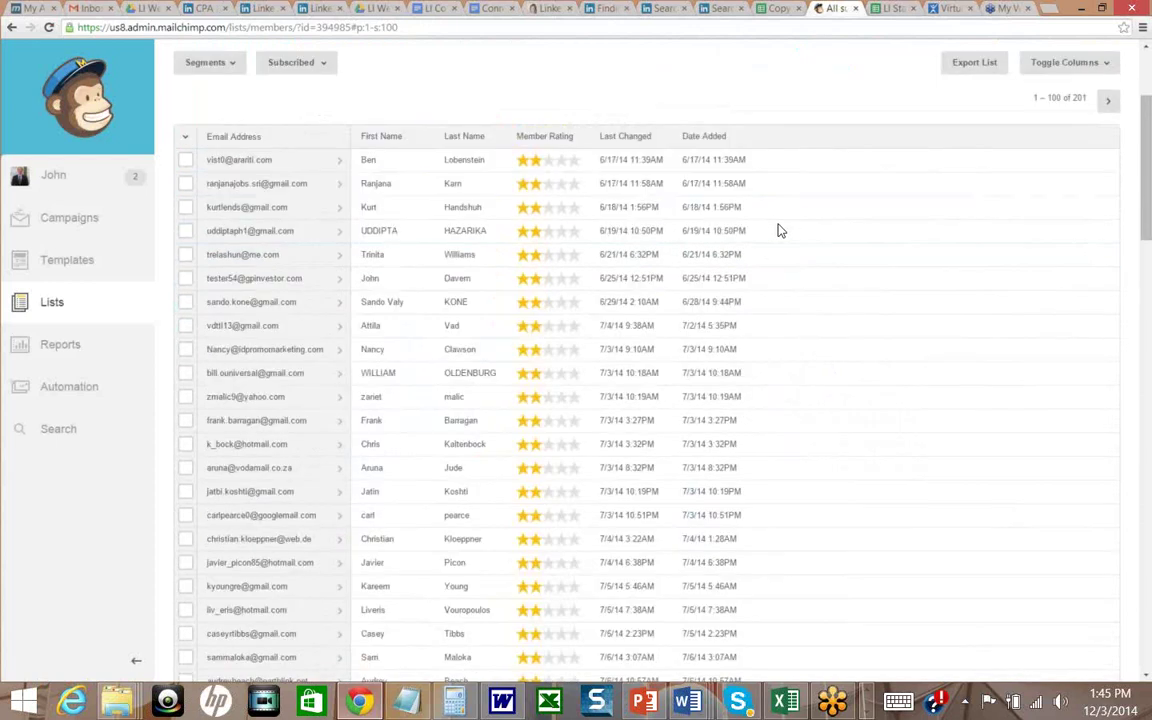
scroll(477, 231, up, 3)
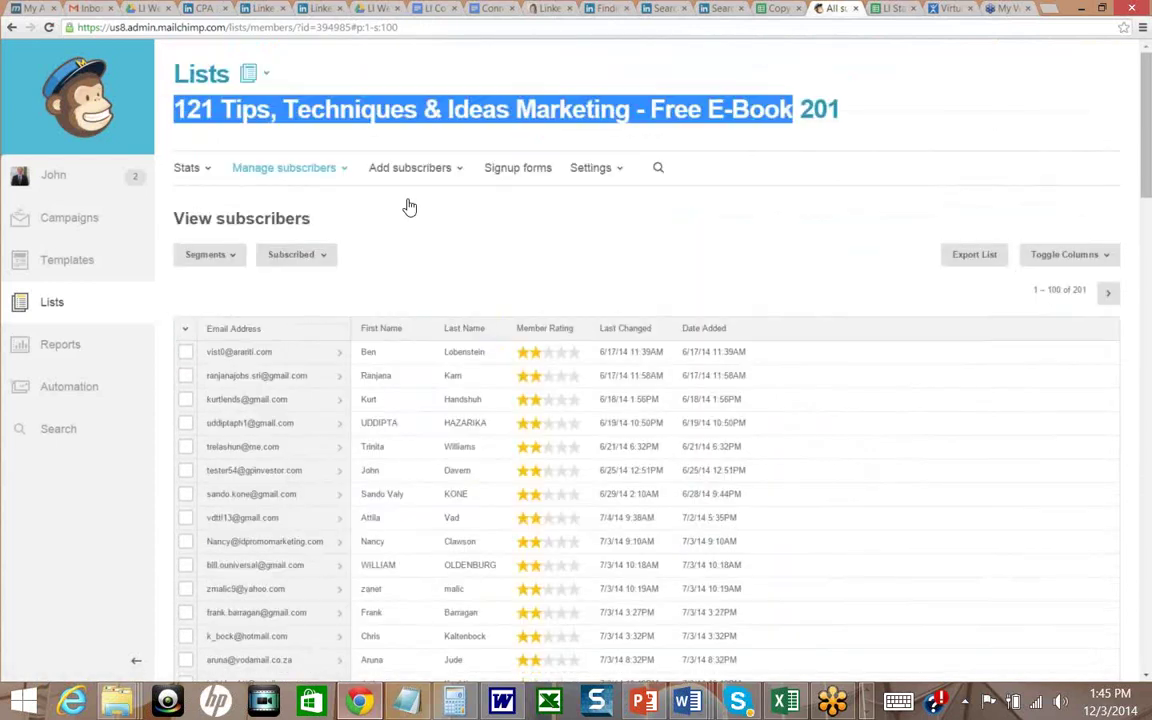
scroll(708, 283, down, 4)
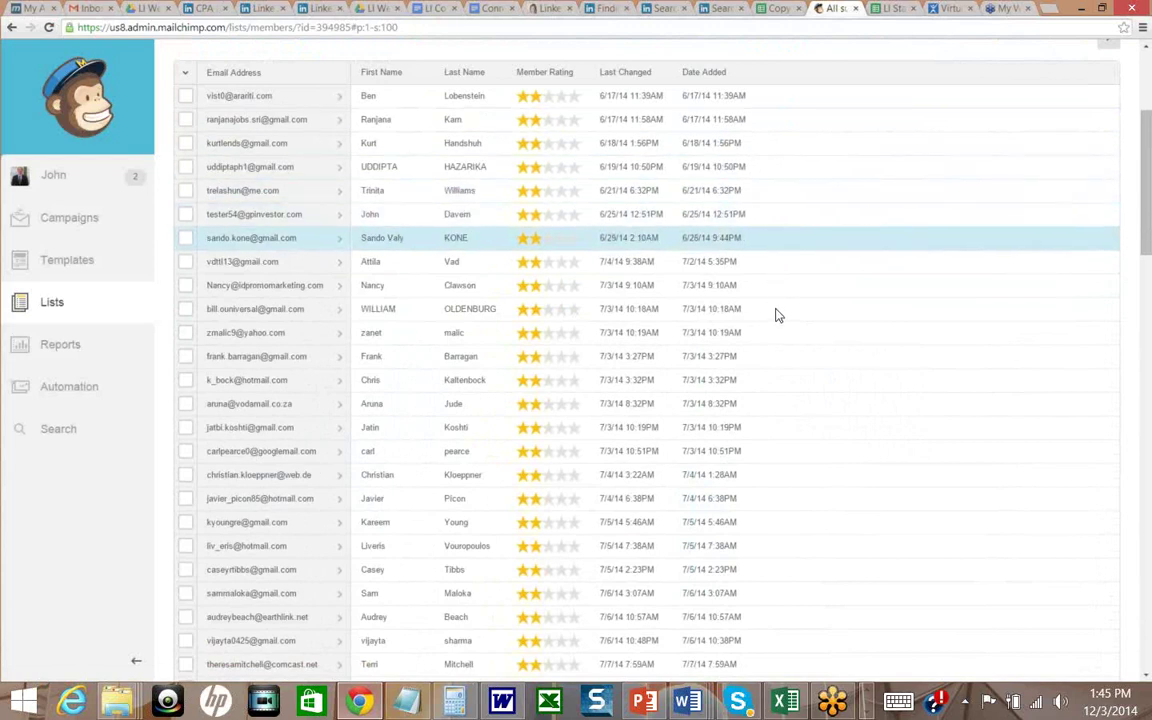
scroll(776, 314, down, 2)
scroll(774, 317, down, 1)
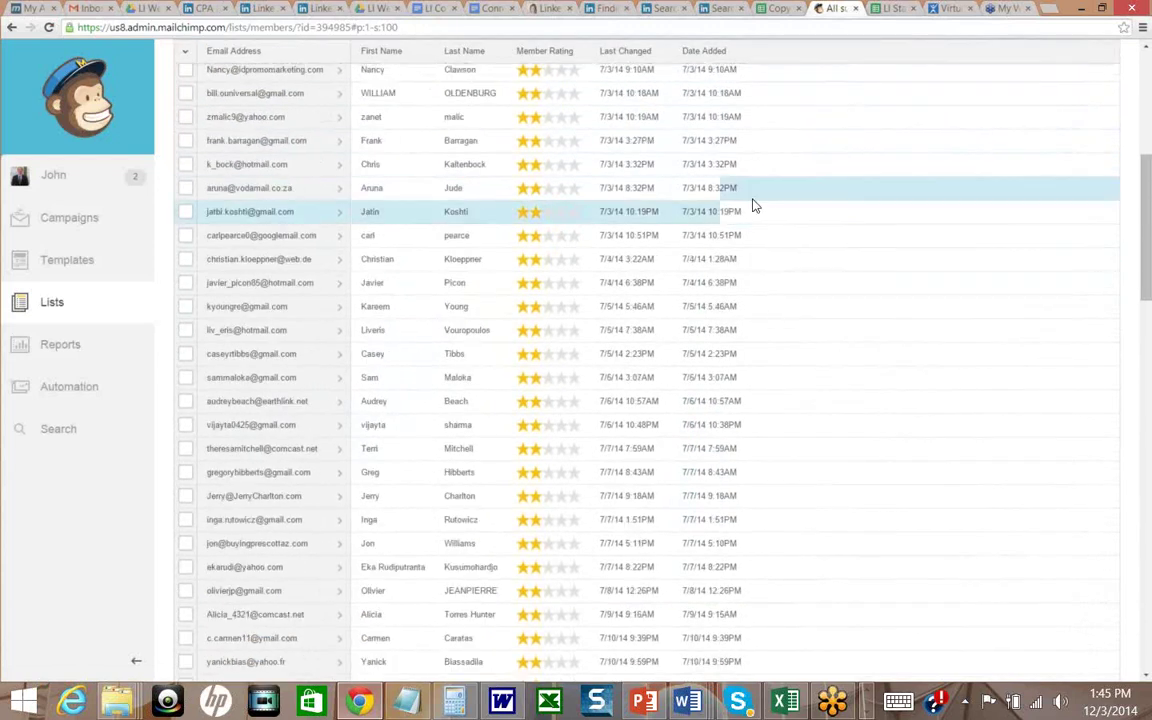
scroll(765, 317, down, 1)
scroll(765, 340, down, 3)
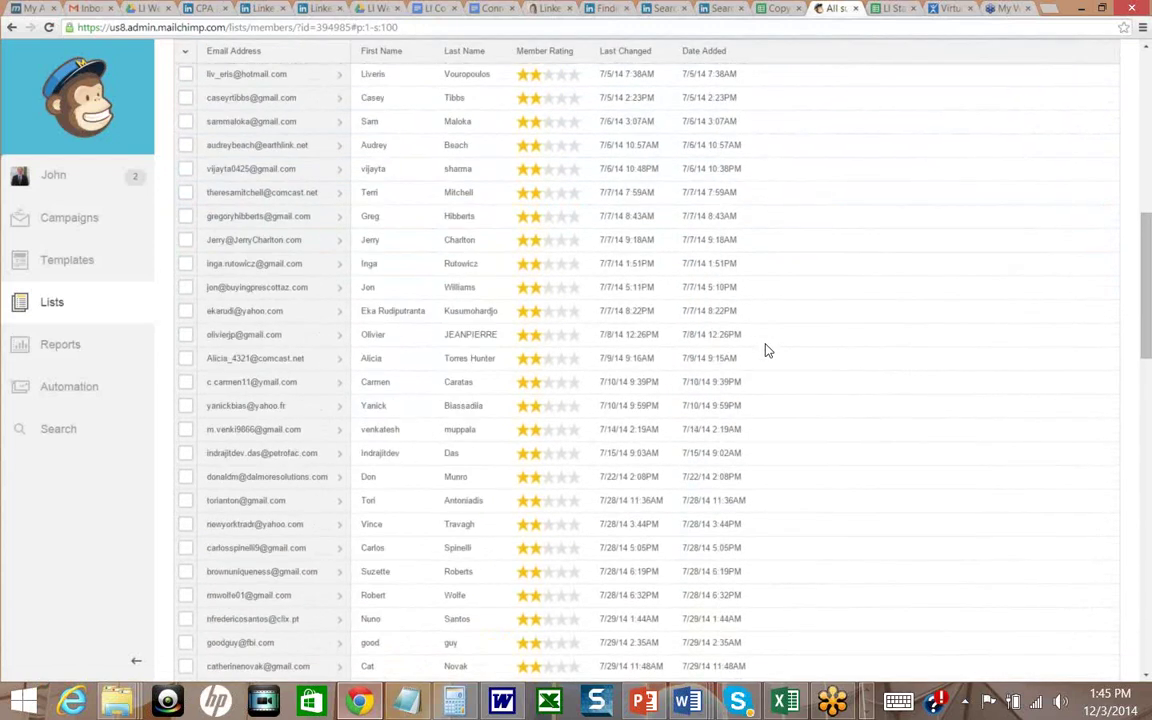
scroll(765, 347, down, 3)
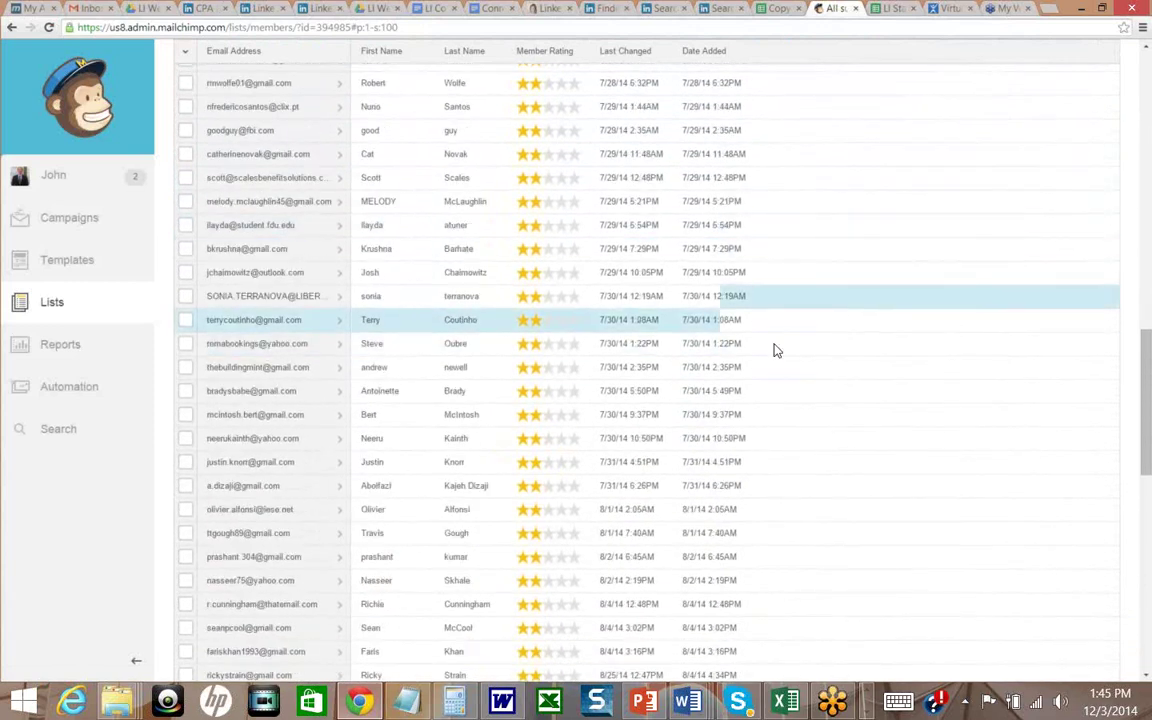
scroll(760, 520, down, 2)
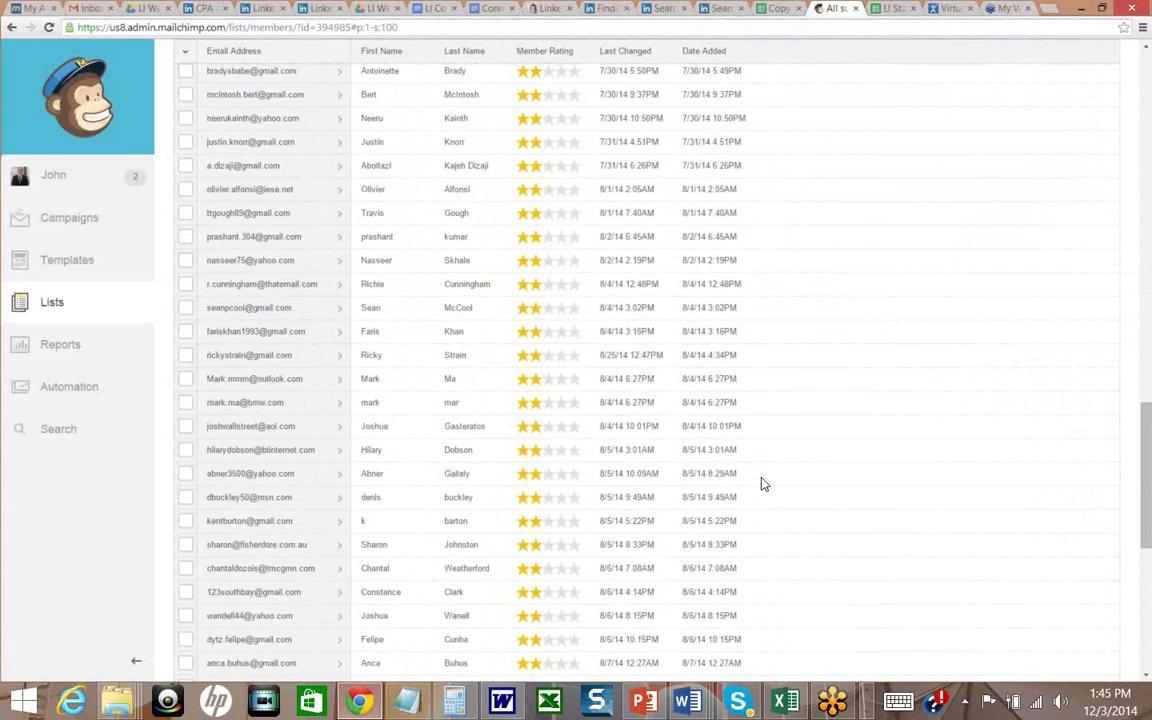
scroll(762, 484, down, 2)
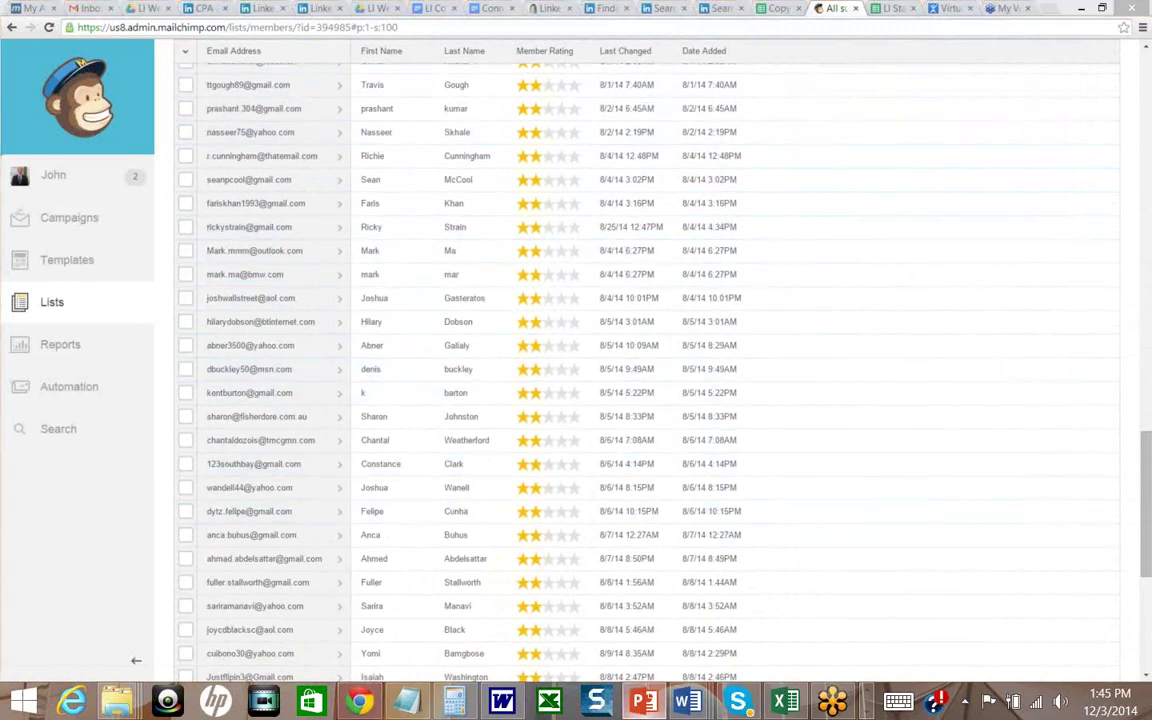
Step: Return to the slide show and advance past the VAT welcome message example to slide 34
key(alt+Tab)
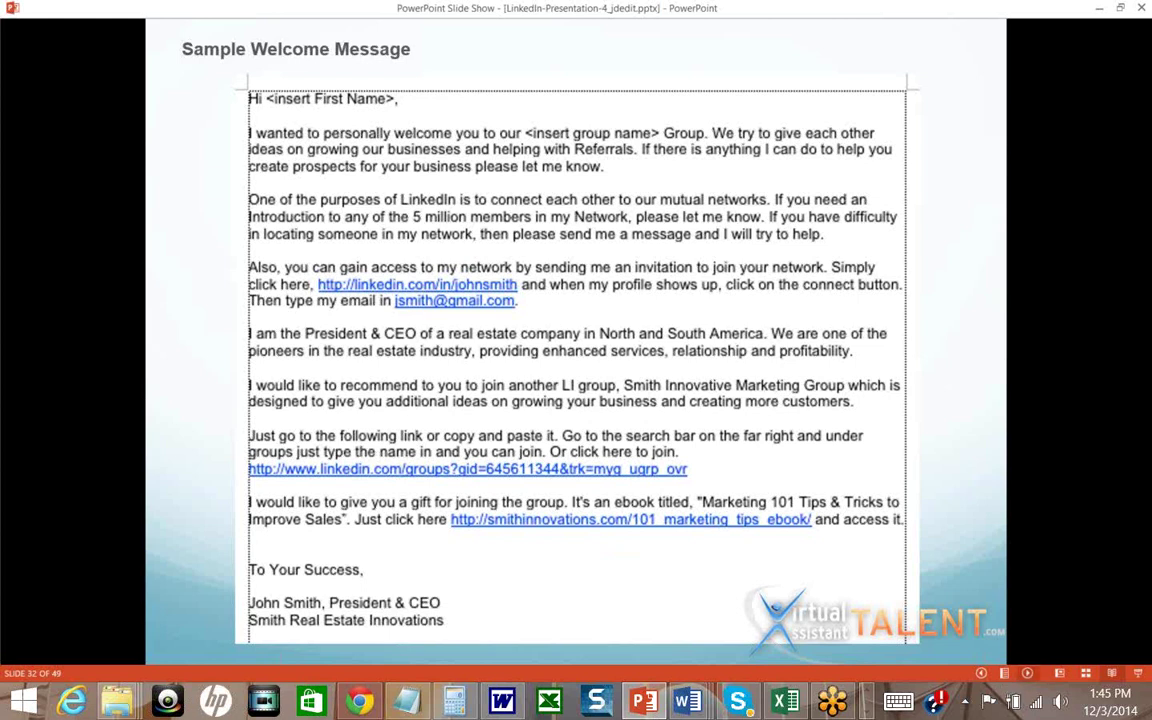
click(1027, 673)
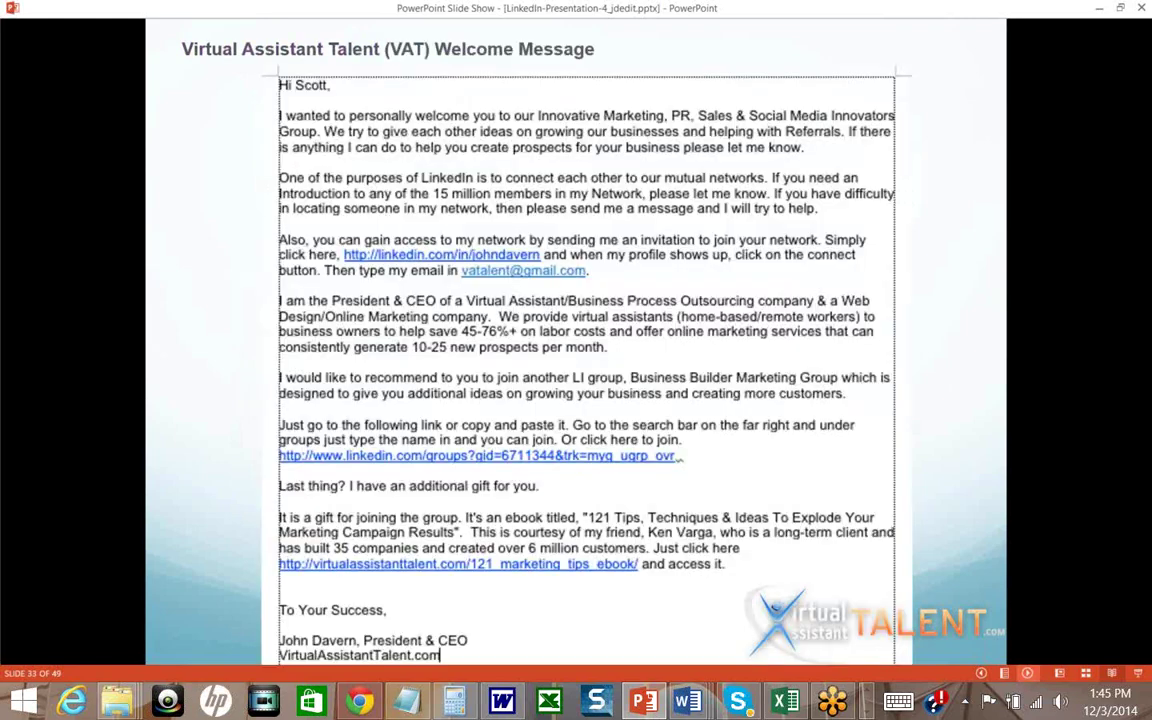
click(1027, 673)
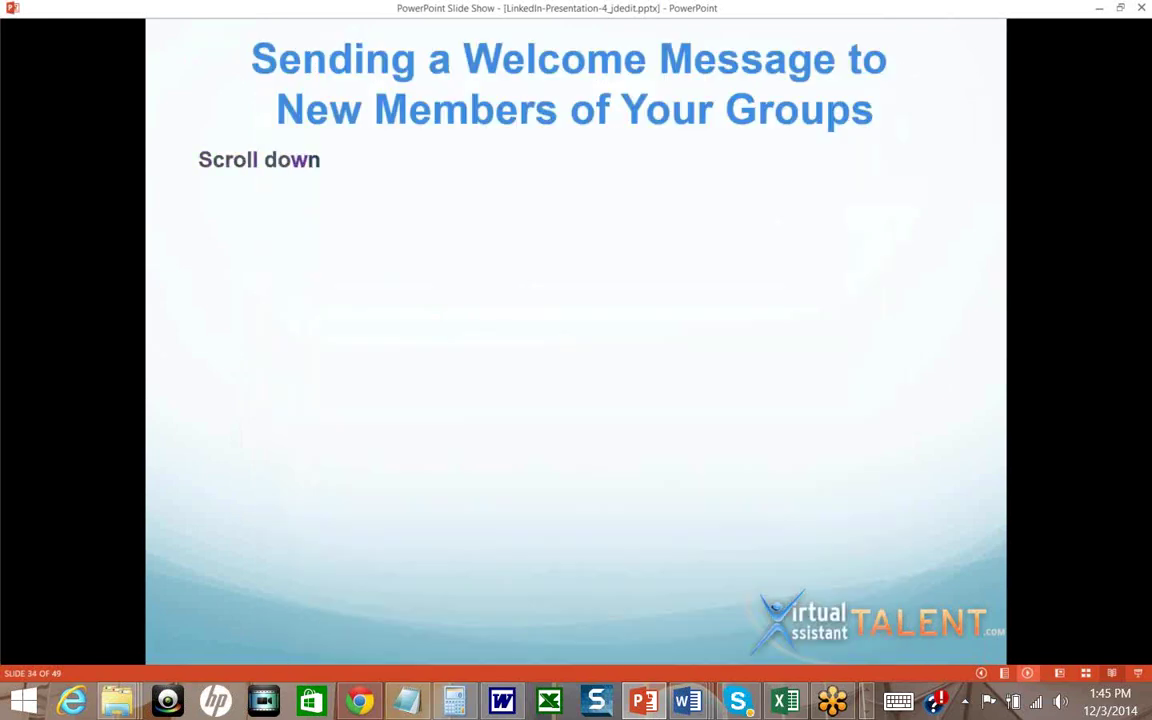